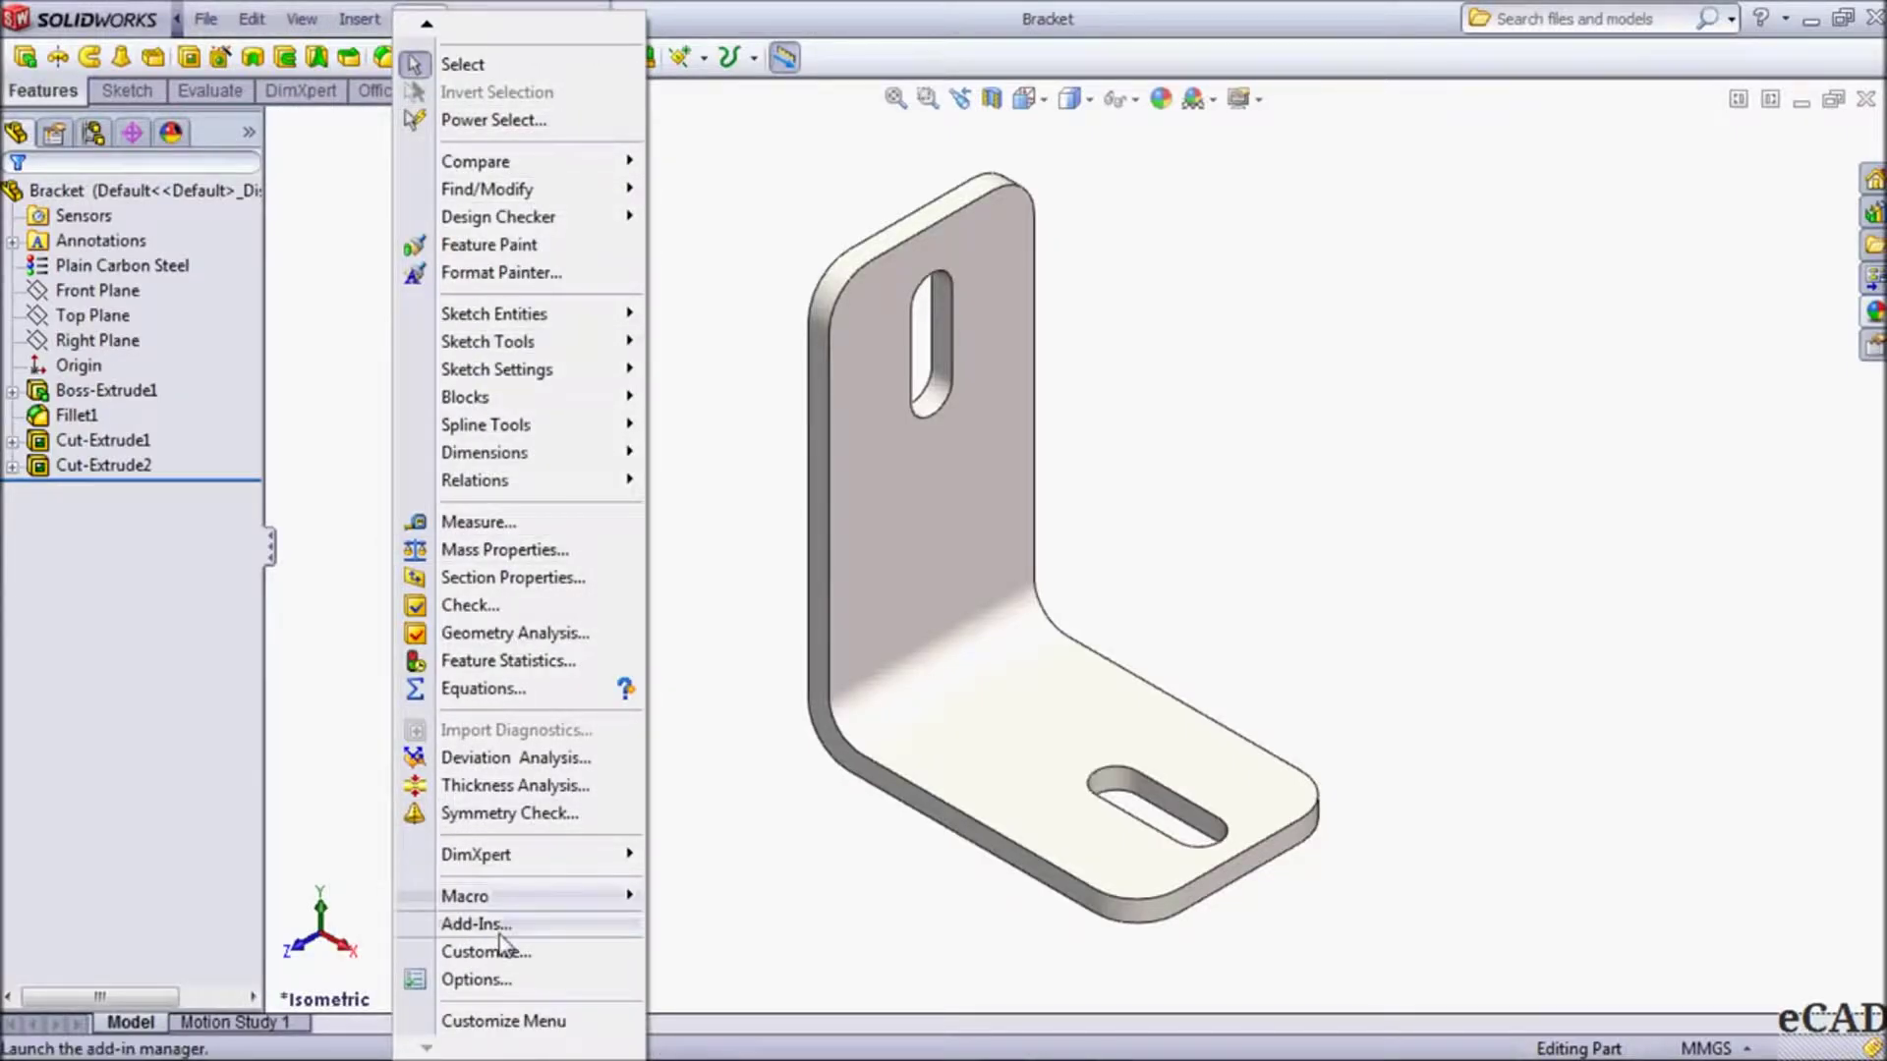
Activate the SolidWorks Simulation add-in for the current session
click(499, 928)
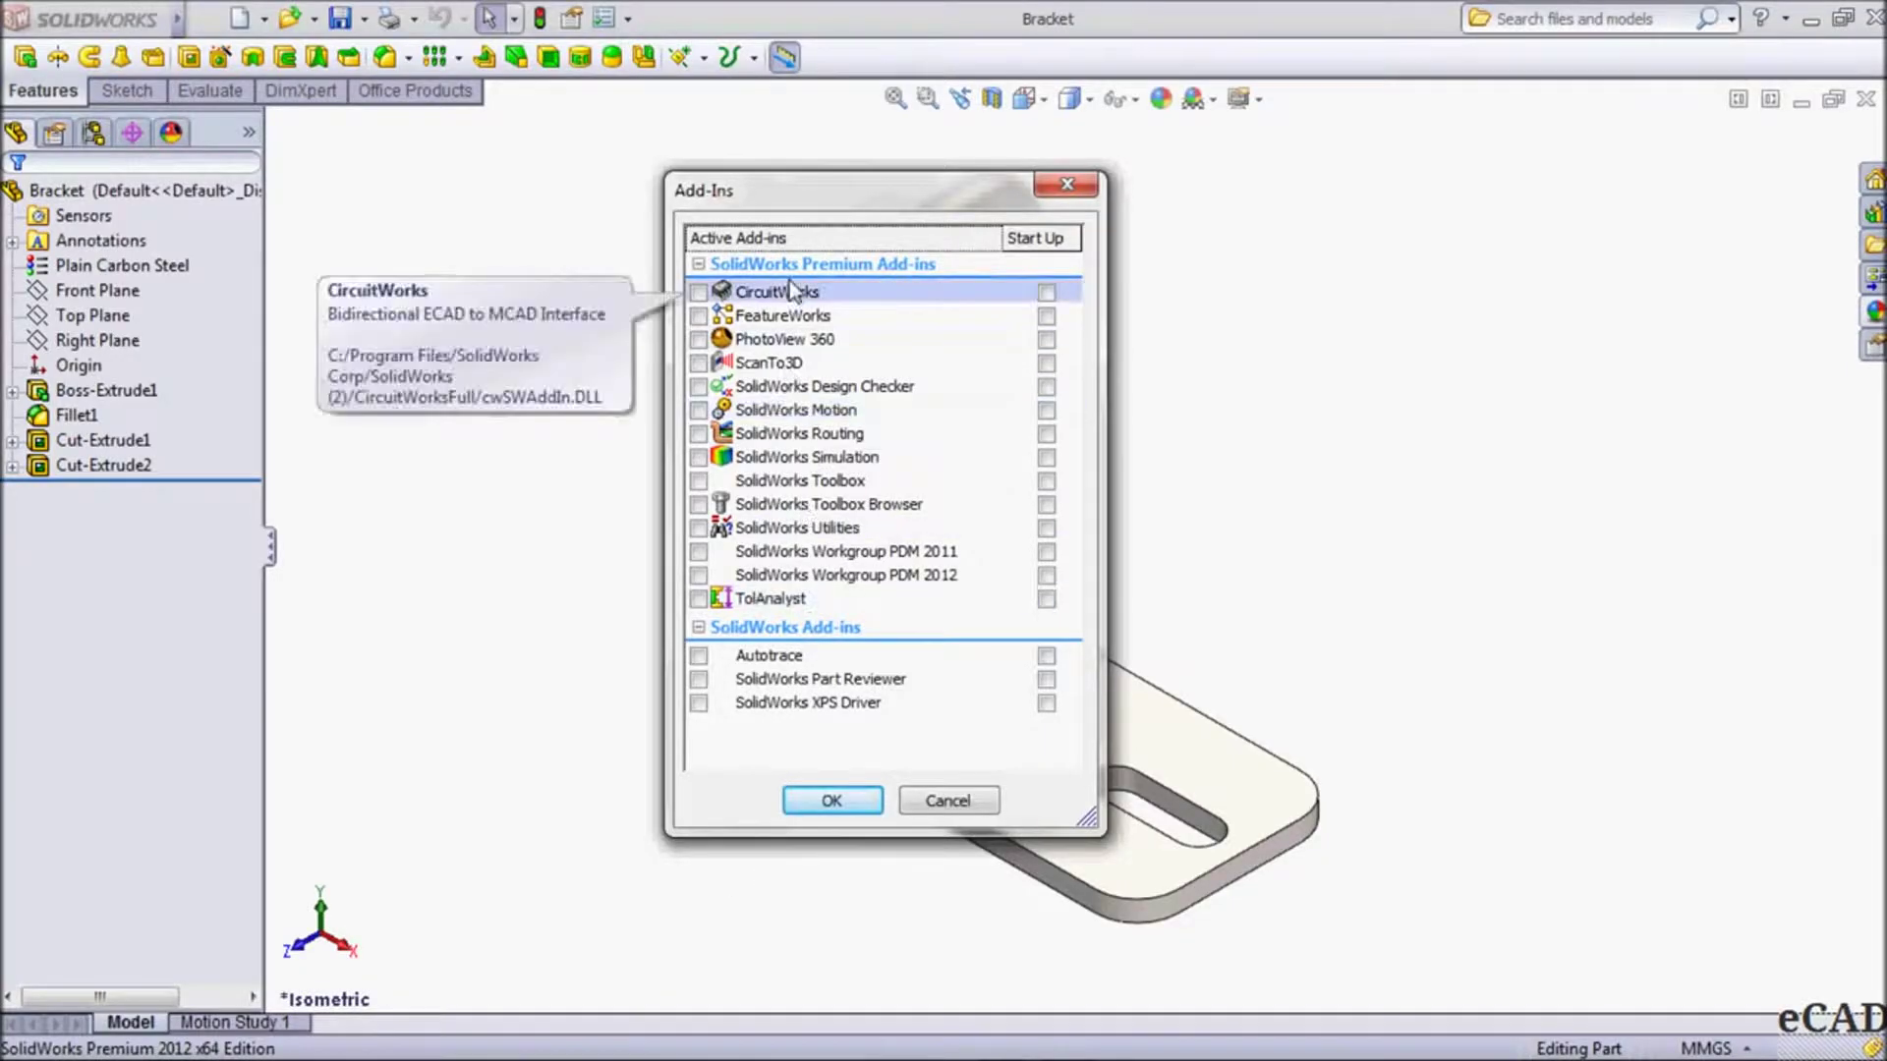
click(700, 459)
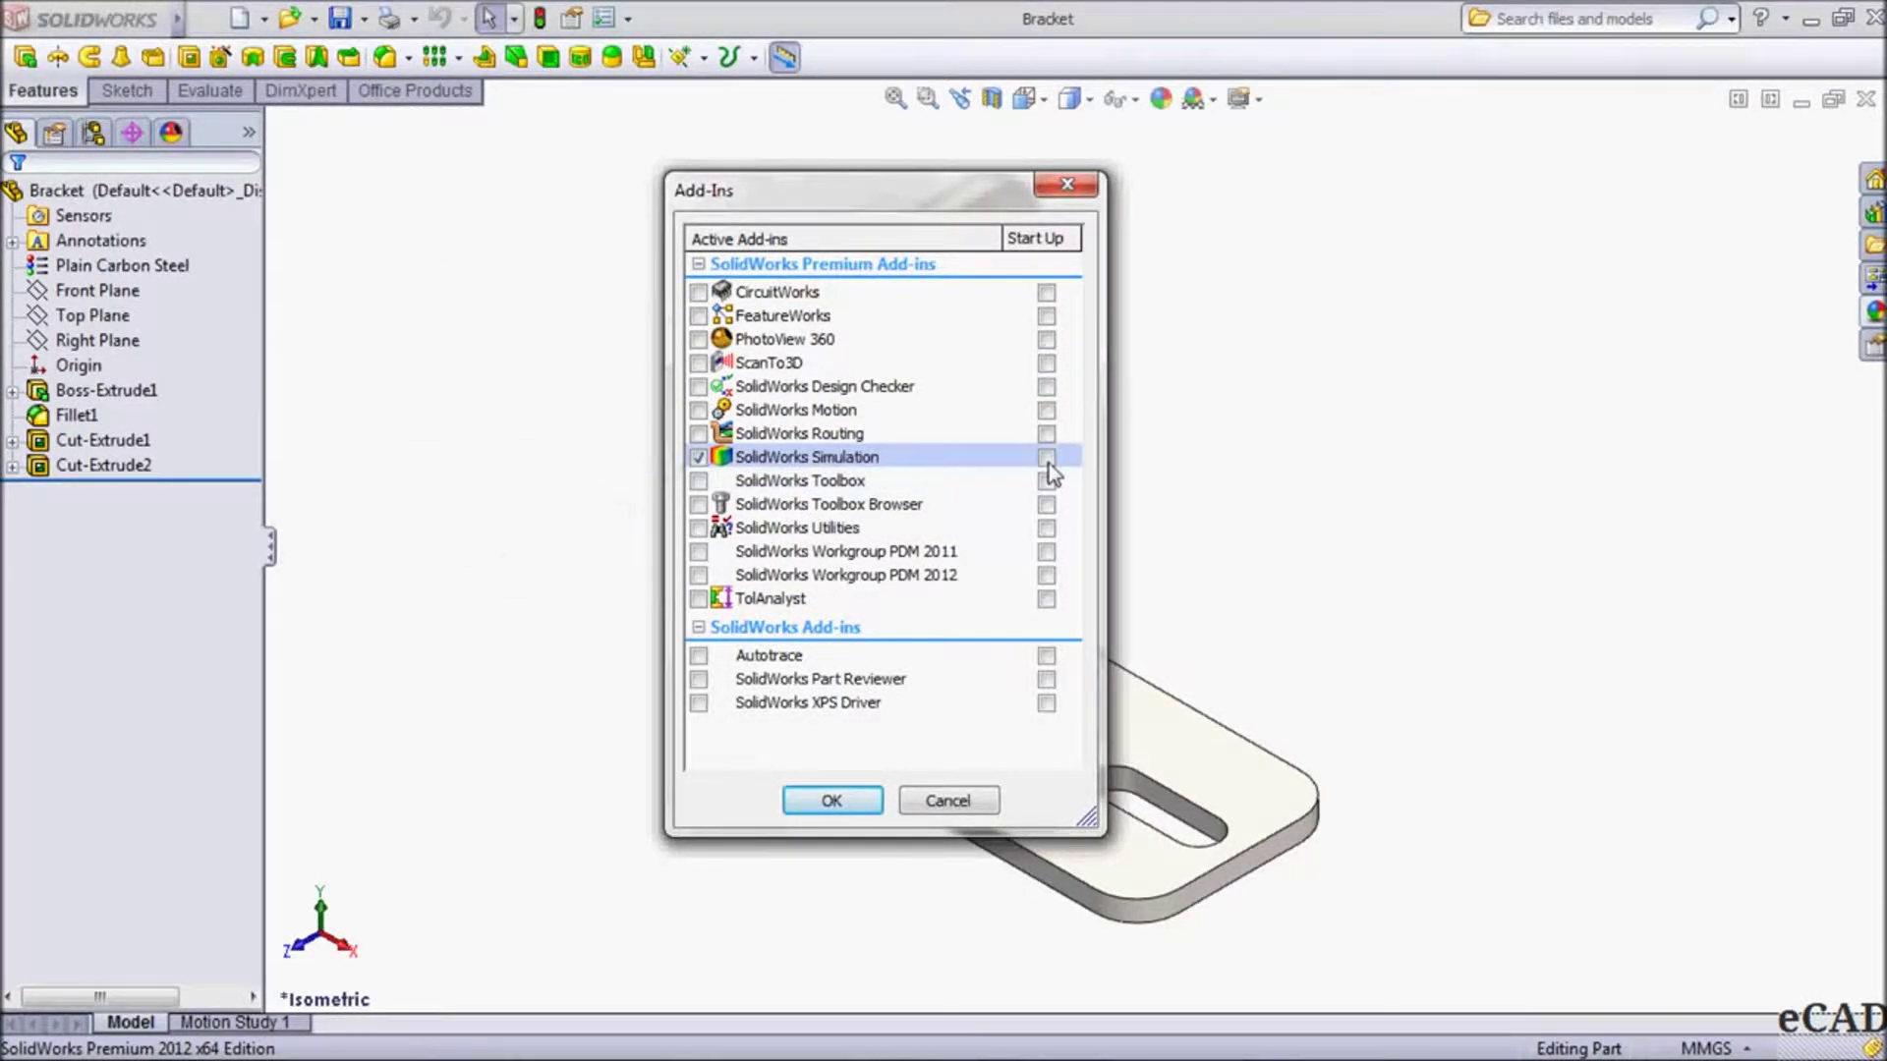
click(833, 799)
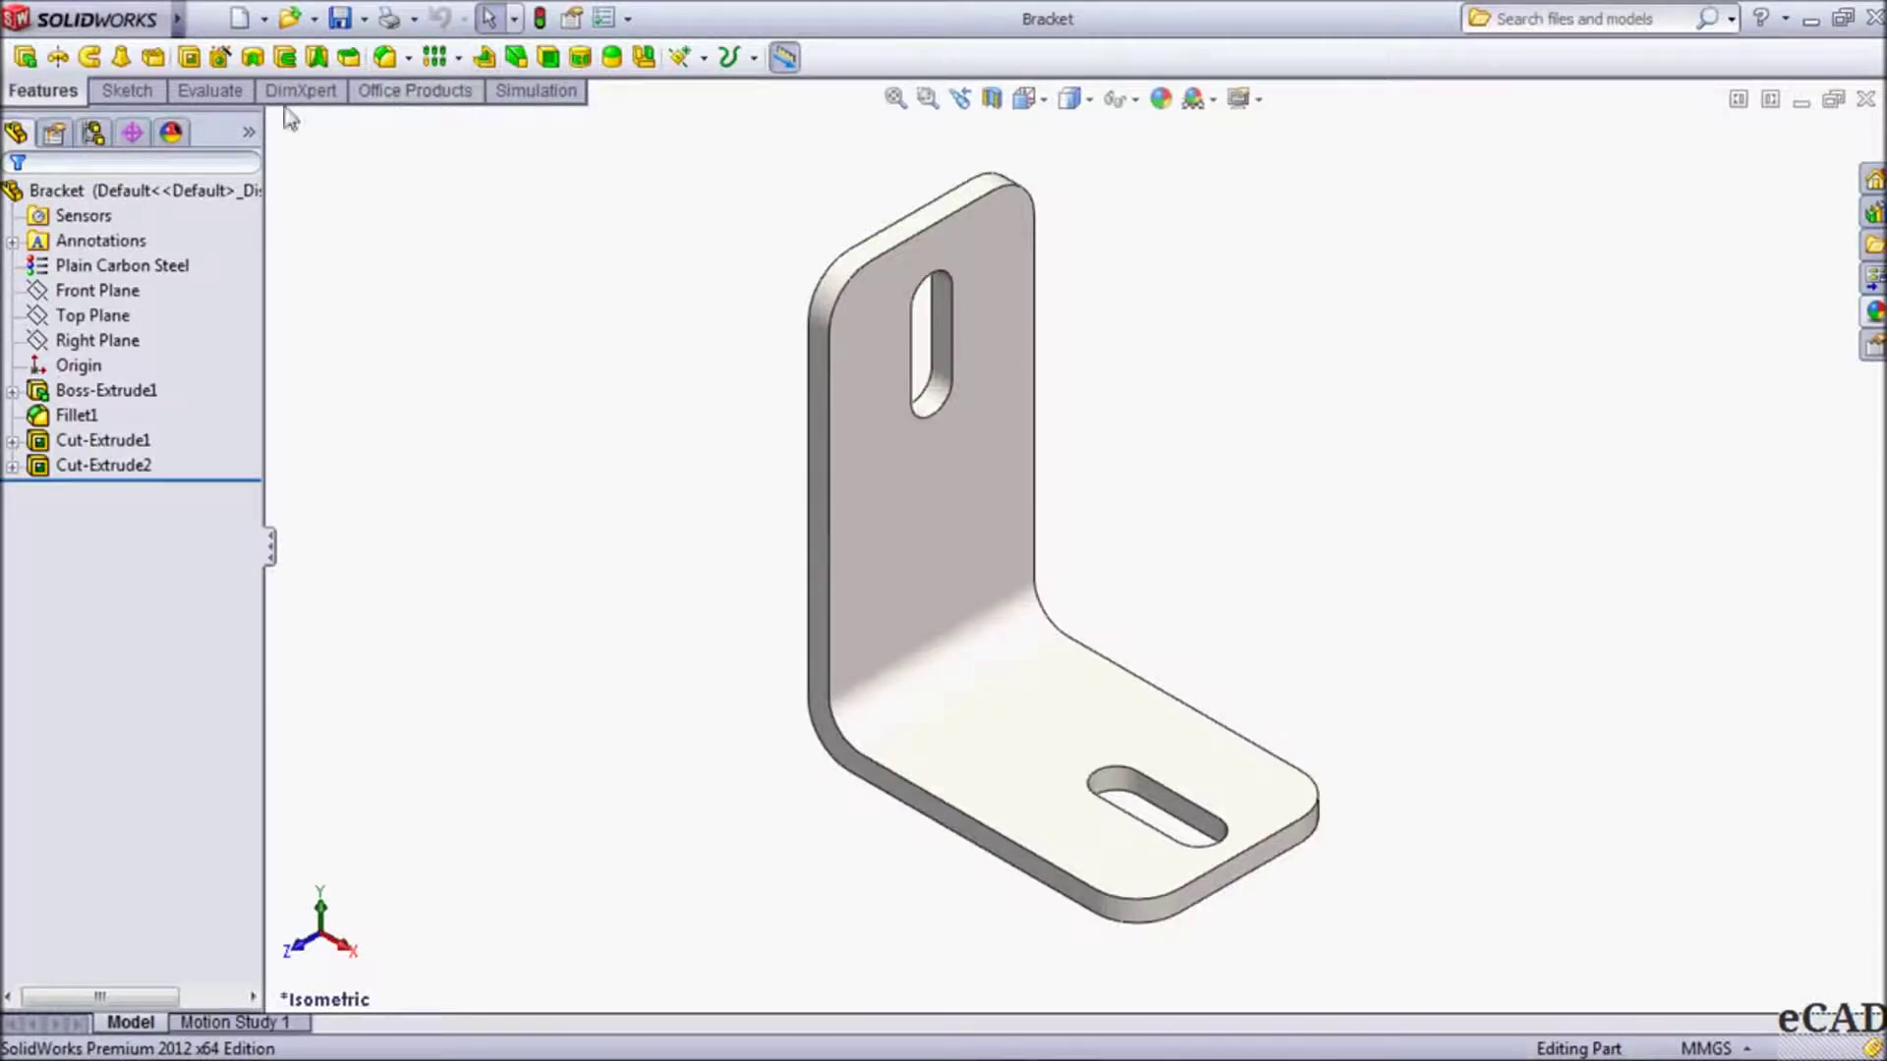
mouse_move(170, 21)
click(491, 19)
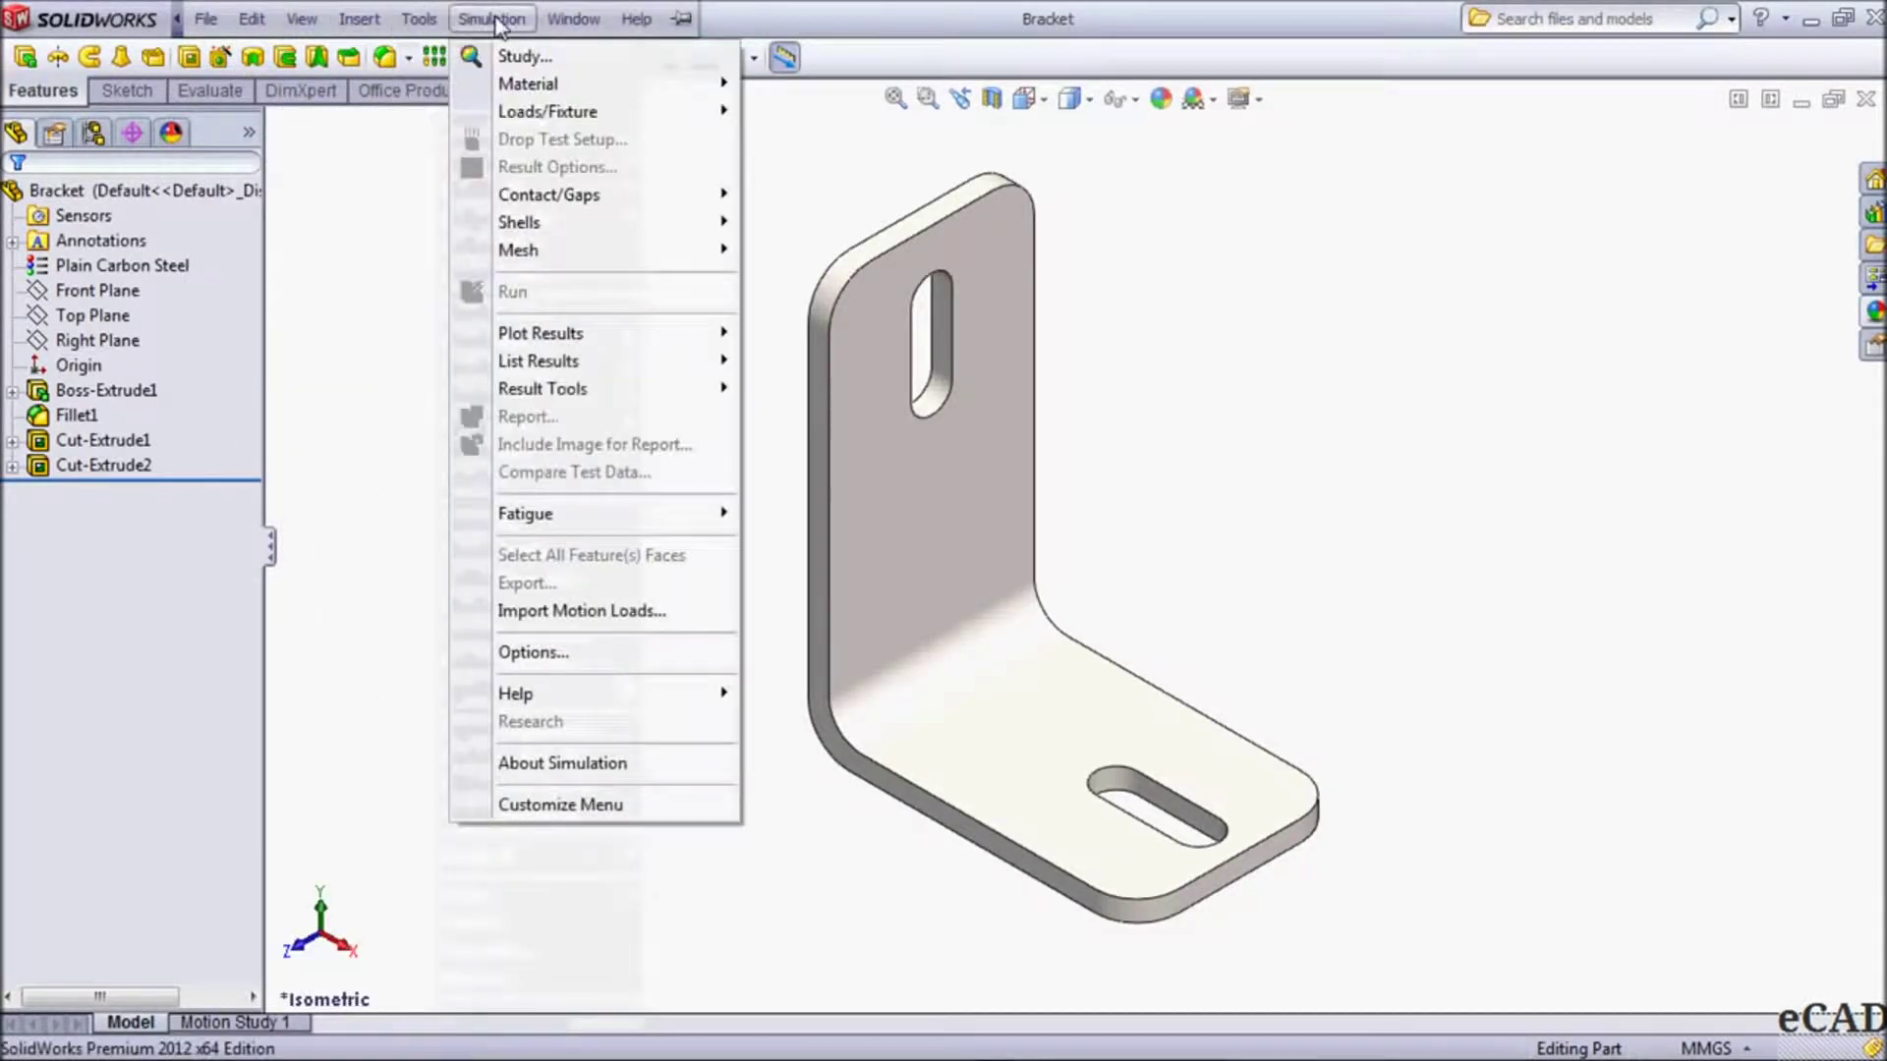
click(425, 119)
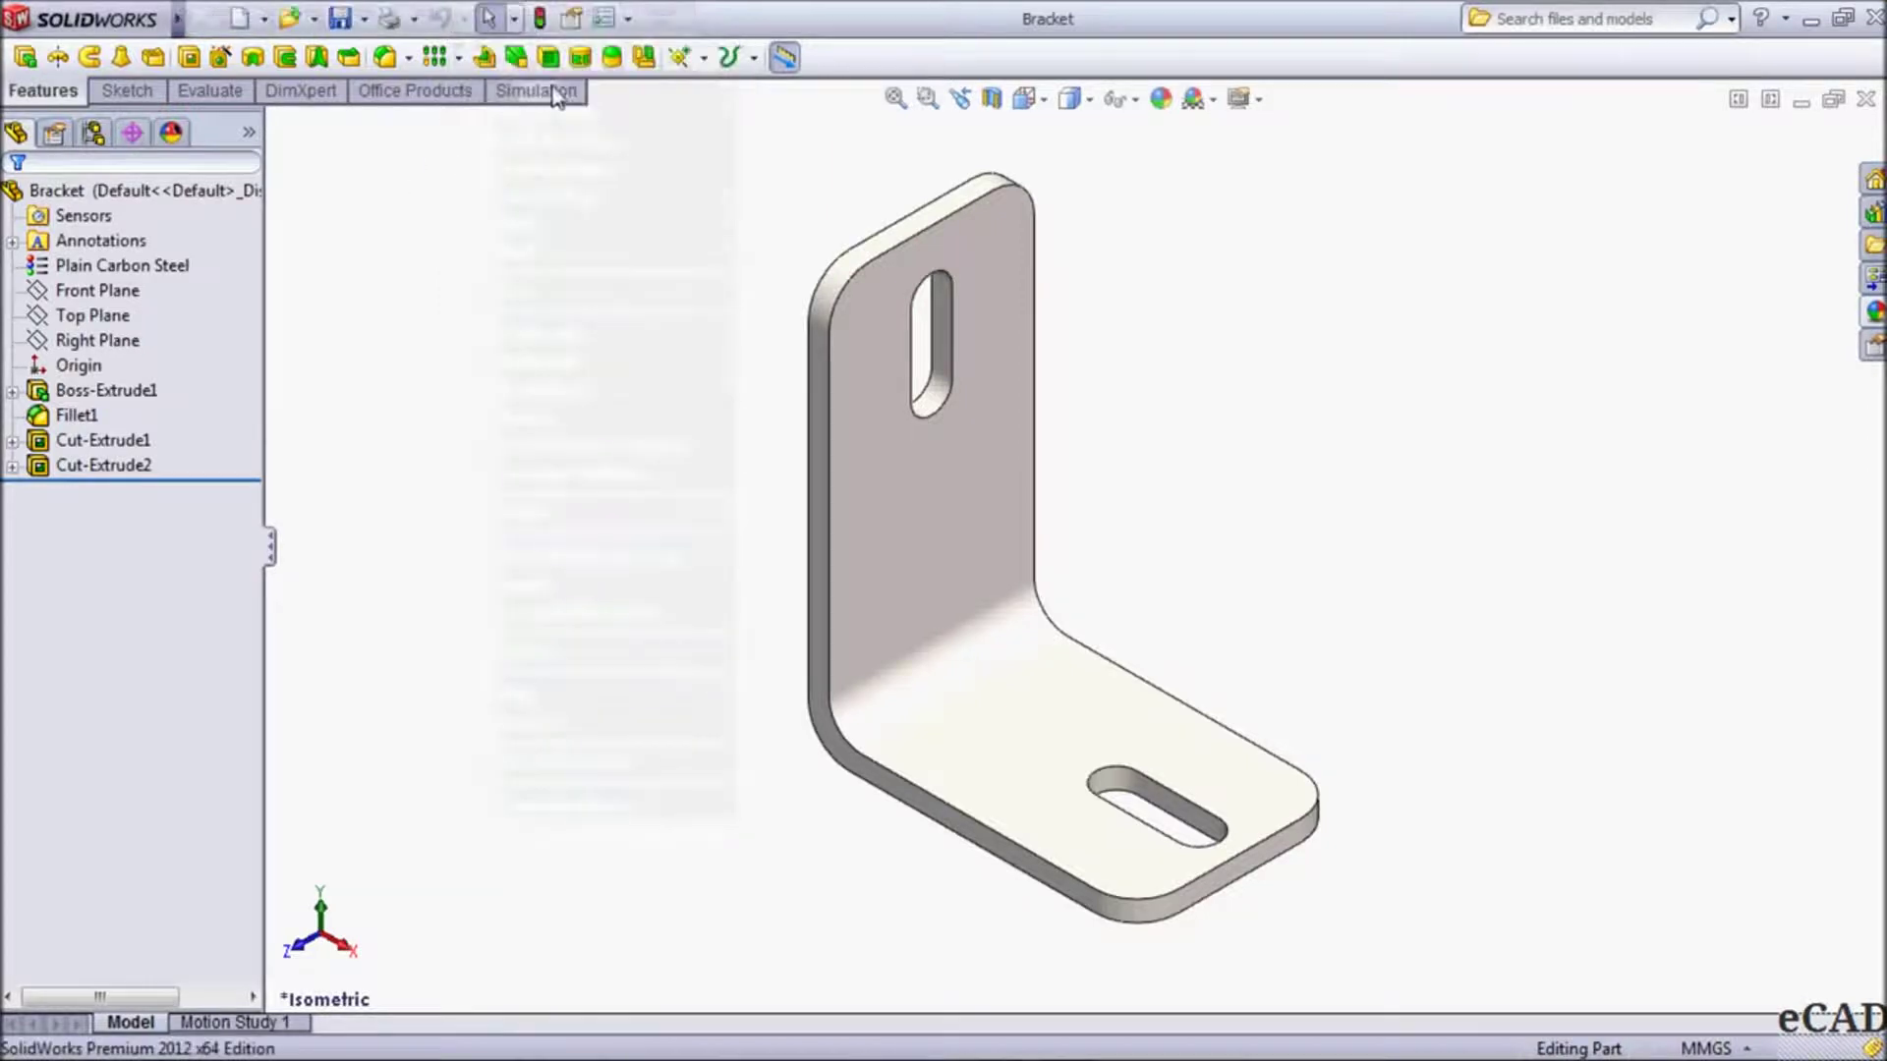
Create a new static simulation study named Design Load for the bracket
click(556, 89)
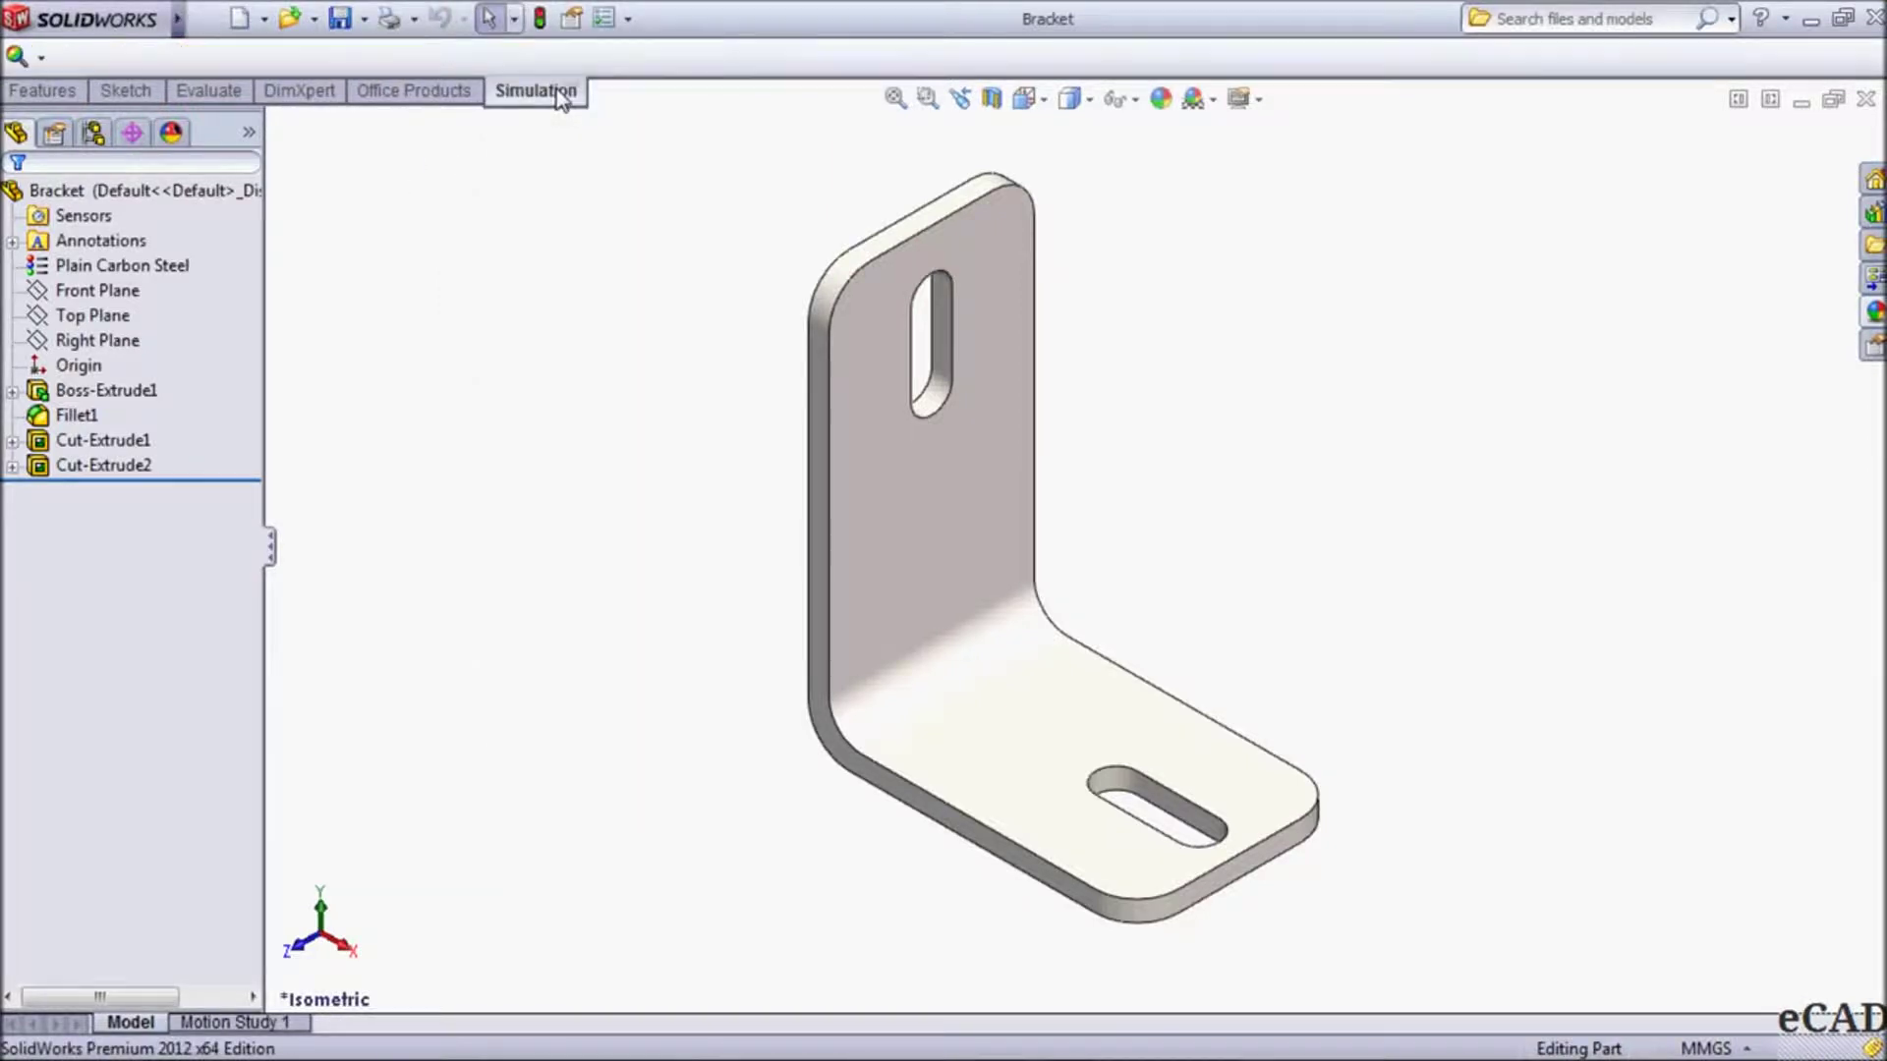
click(40, 57)
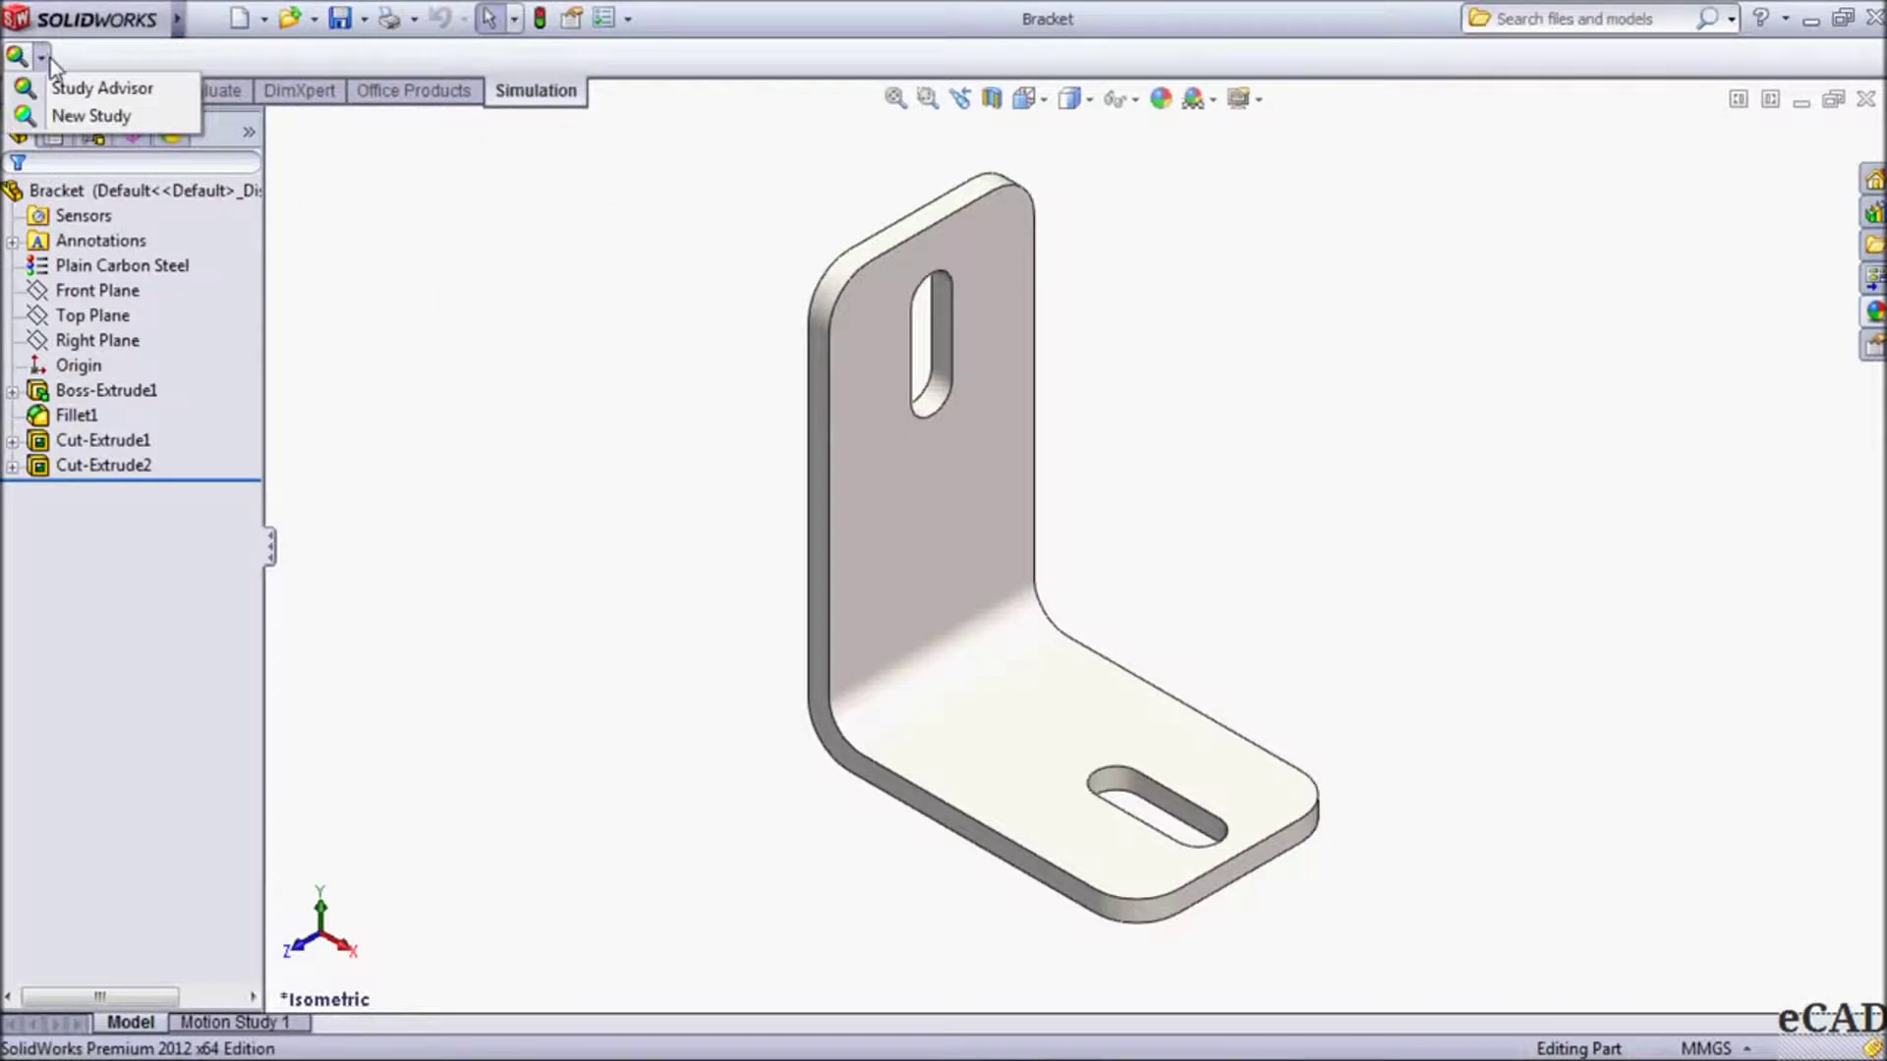
click(68, 116)
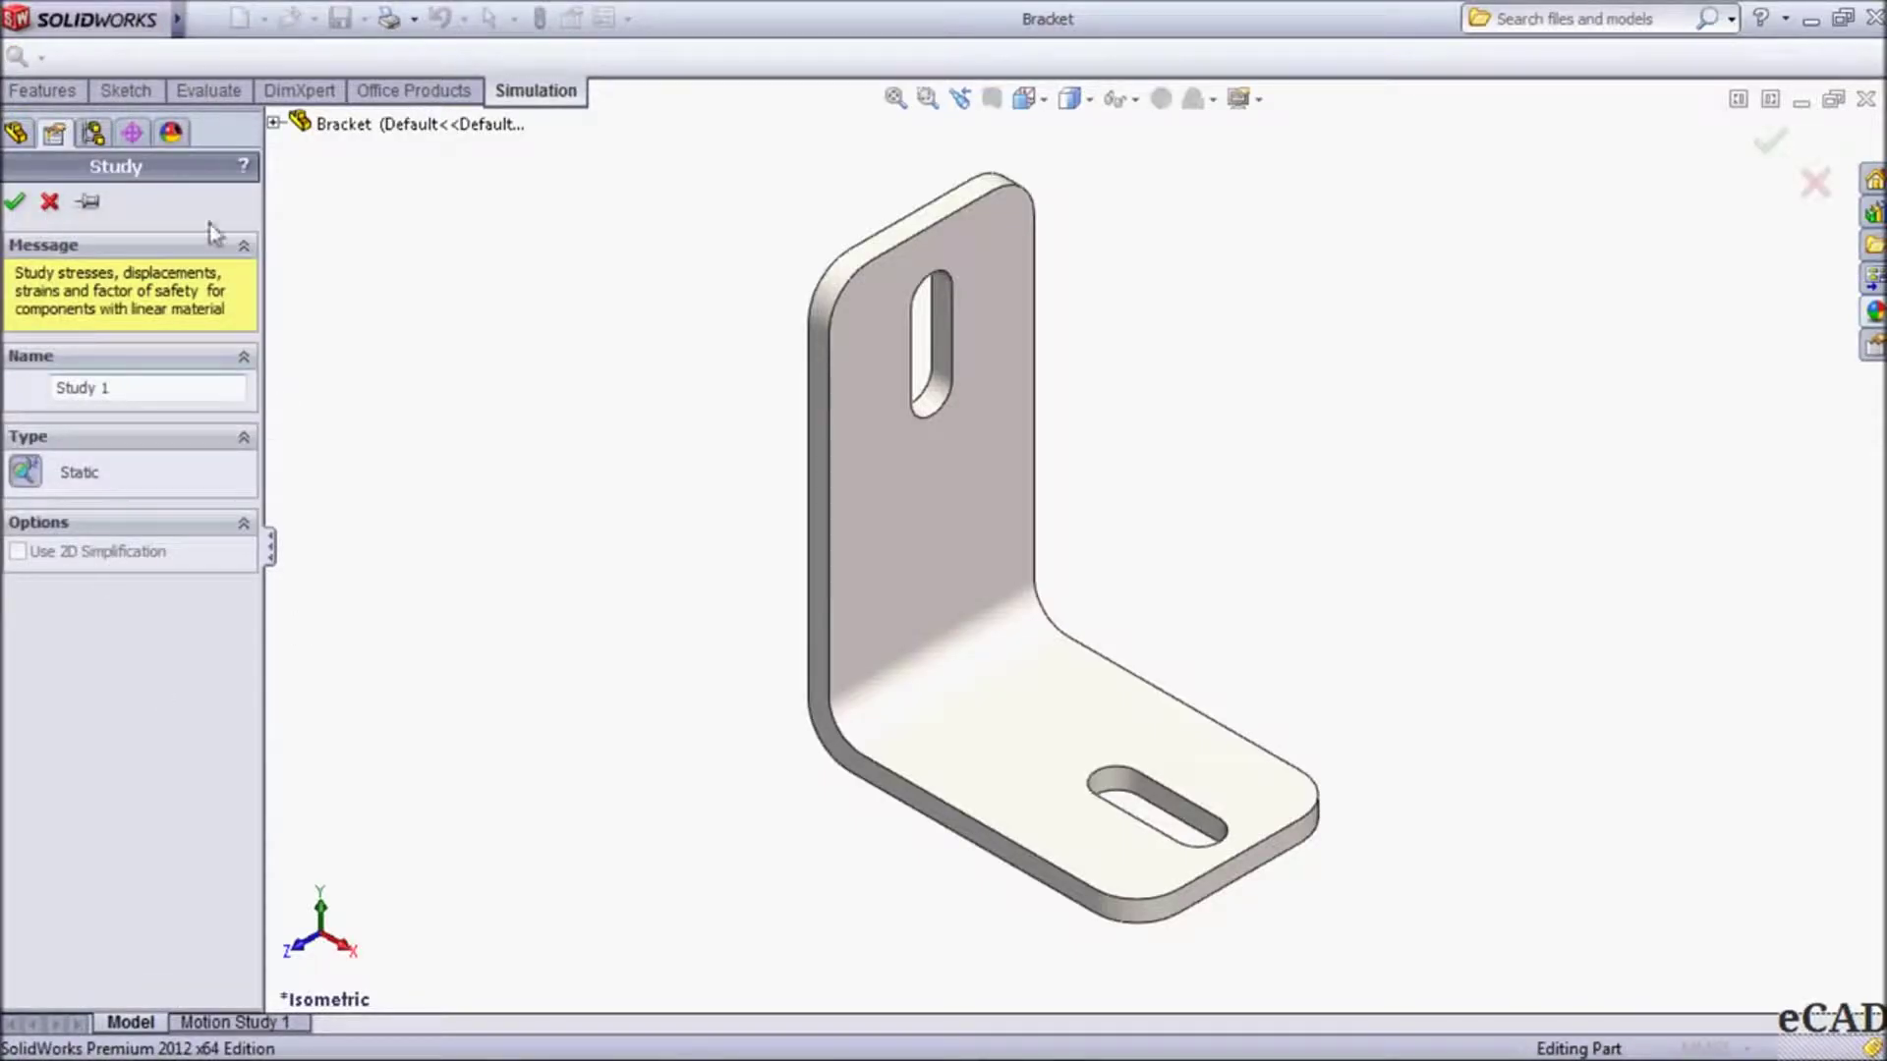
drag(116, 389, 9, 387)
text(Design Load)
click(14, 201)
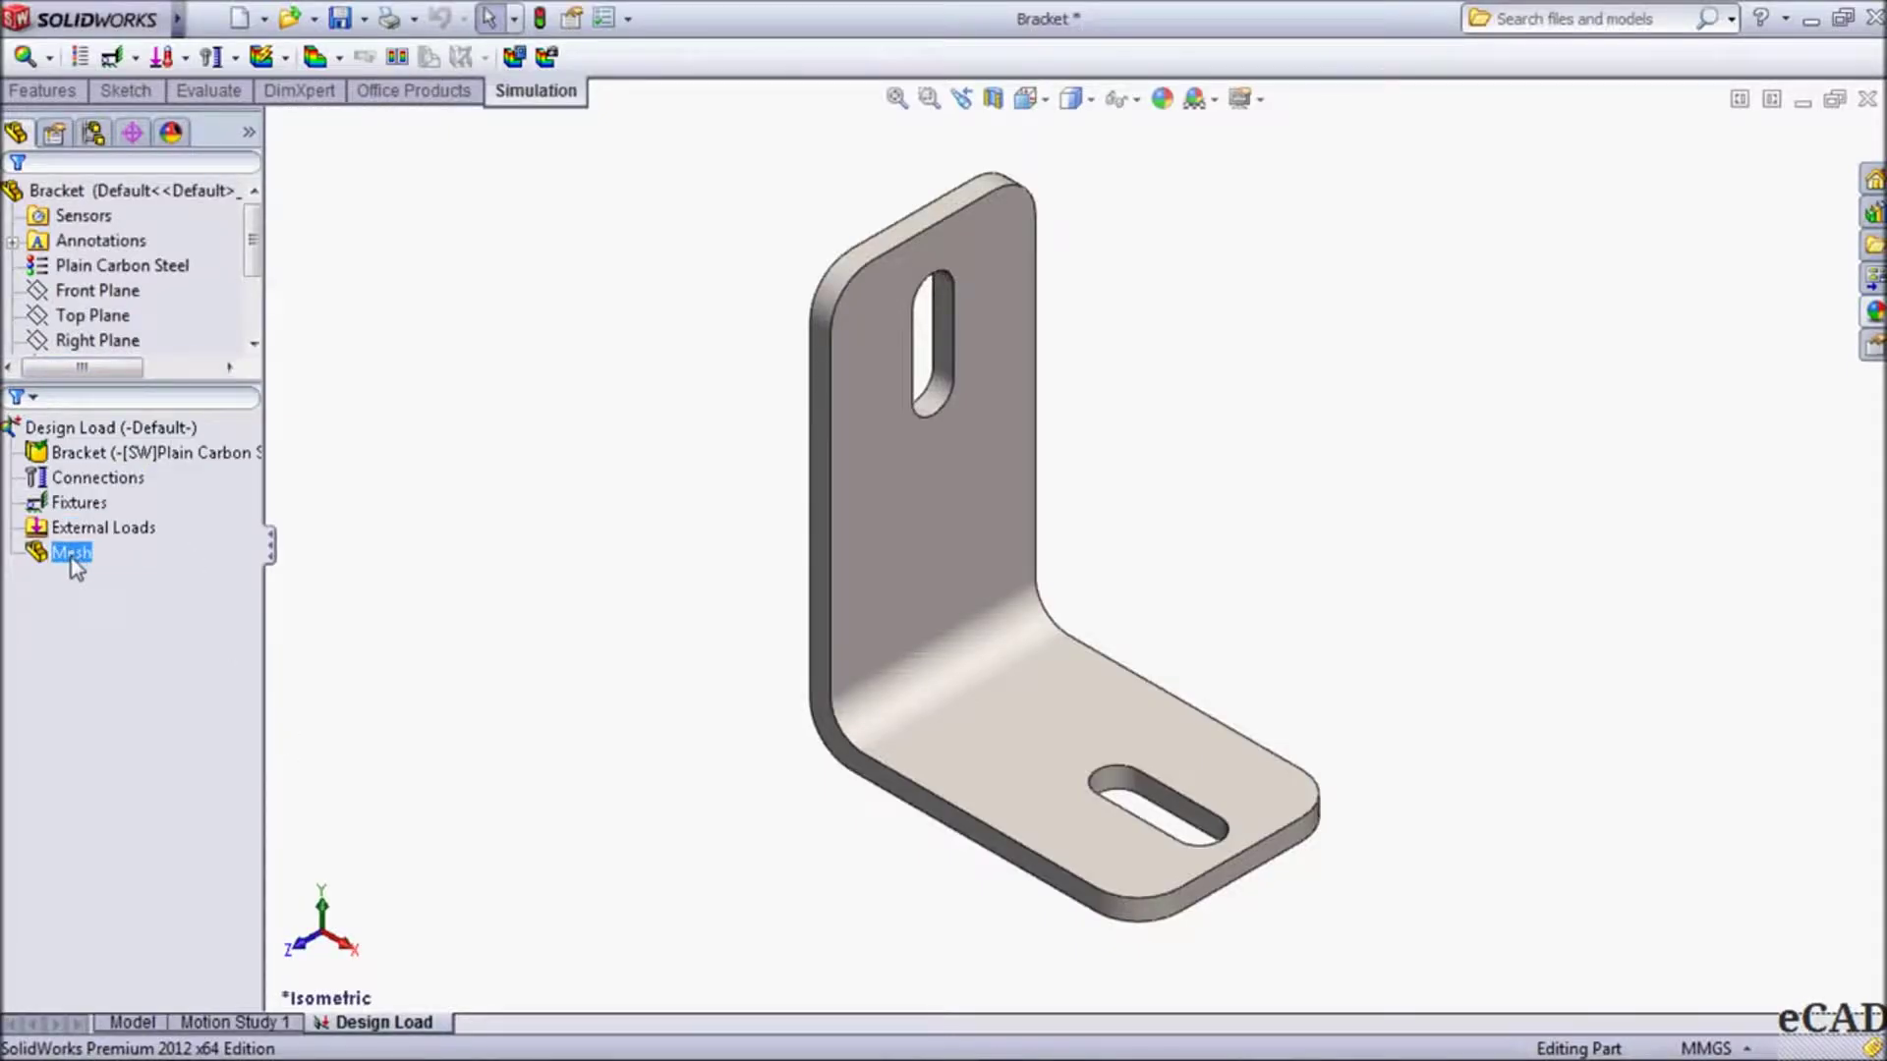
Examine the material assigned to the bracket in the model and its properties in the Design Load study
click(108, 461)
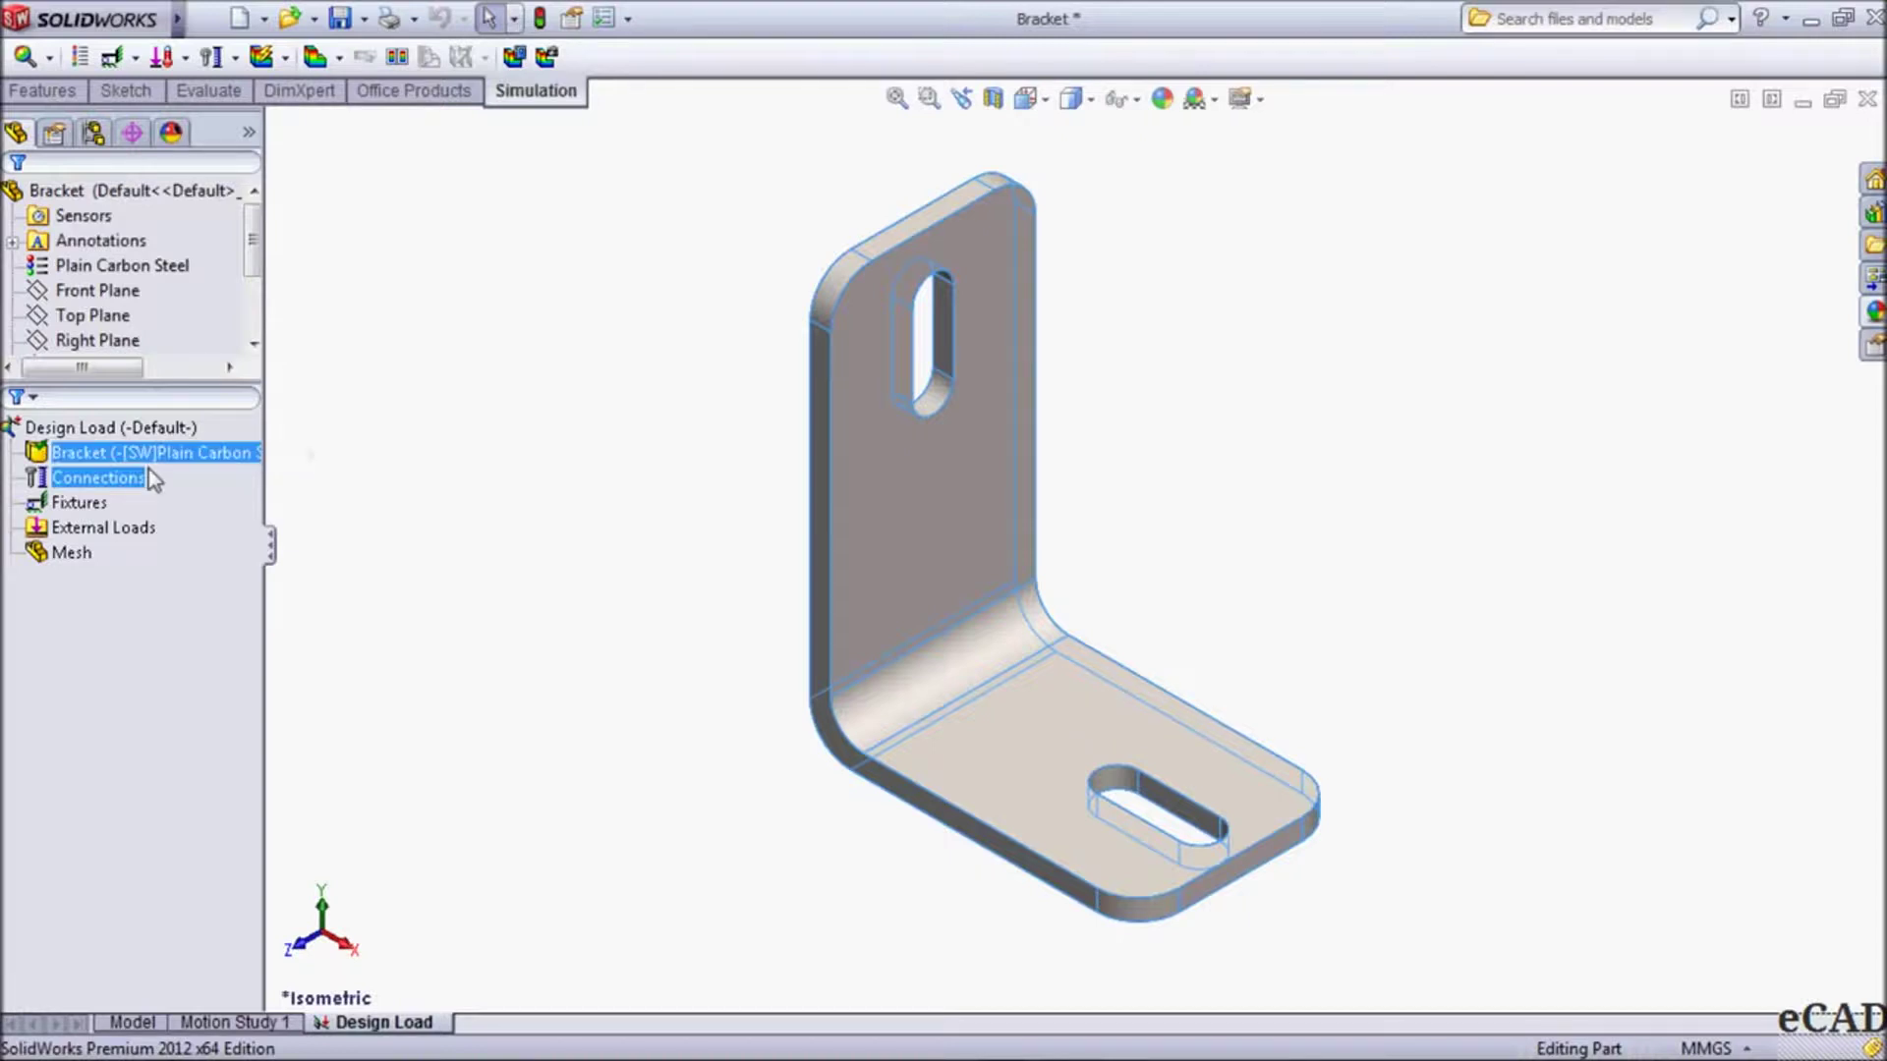
click(119, 269)
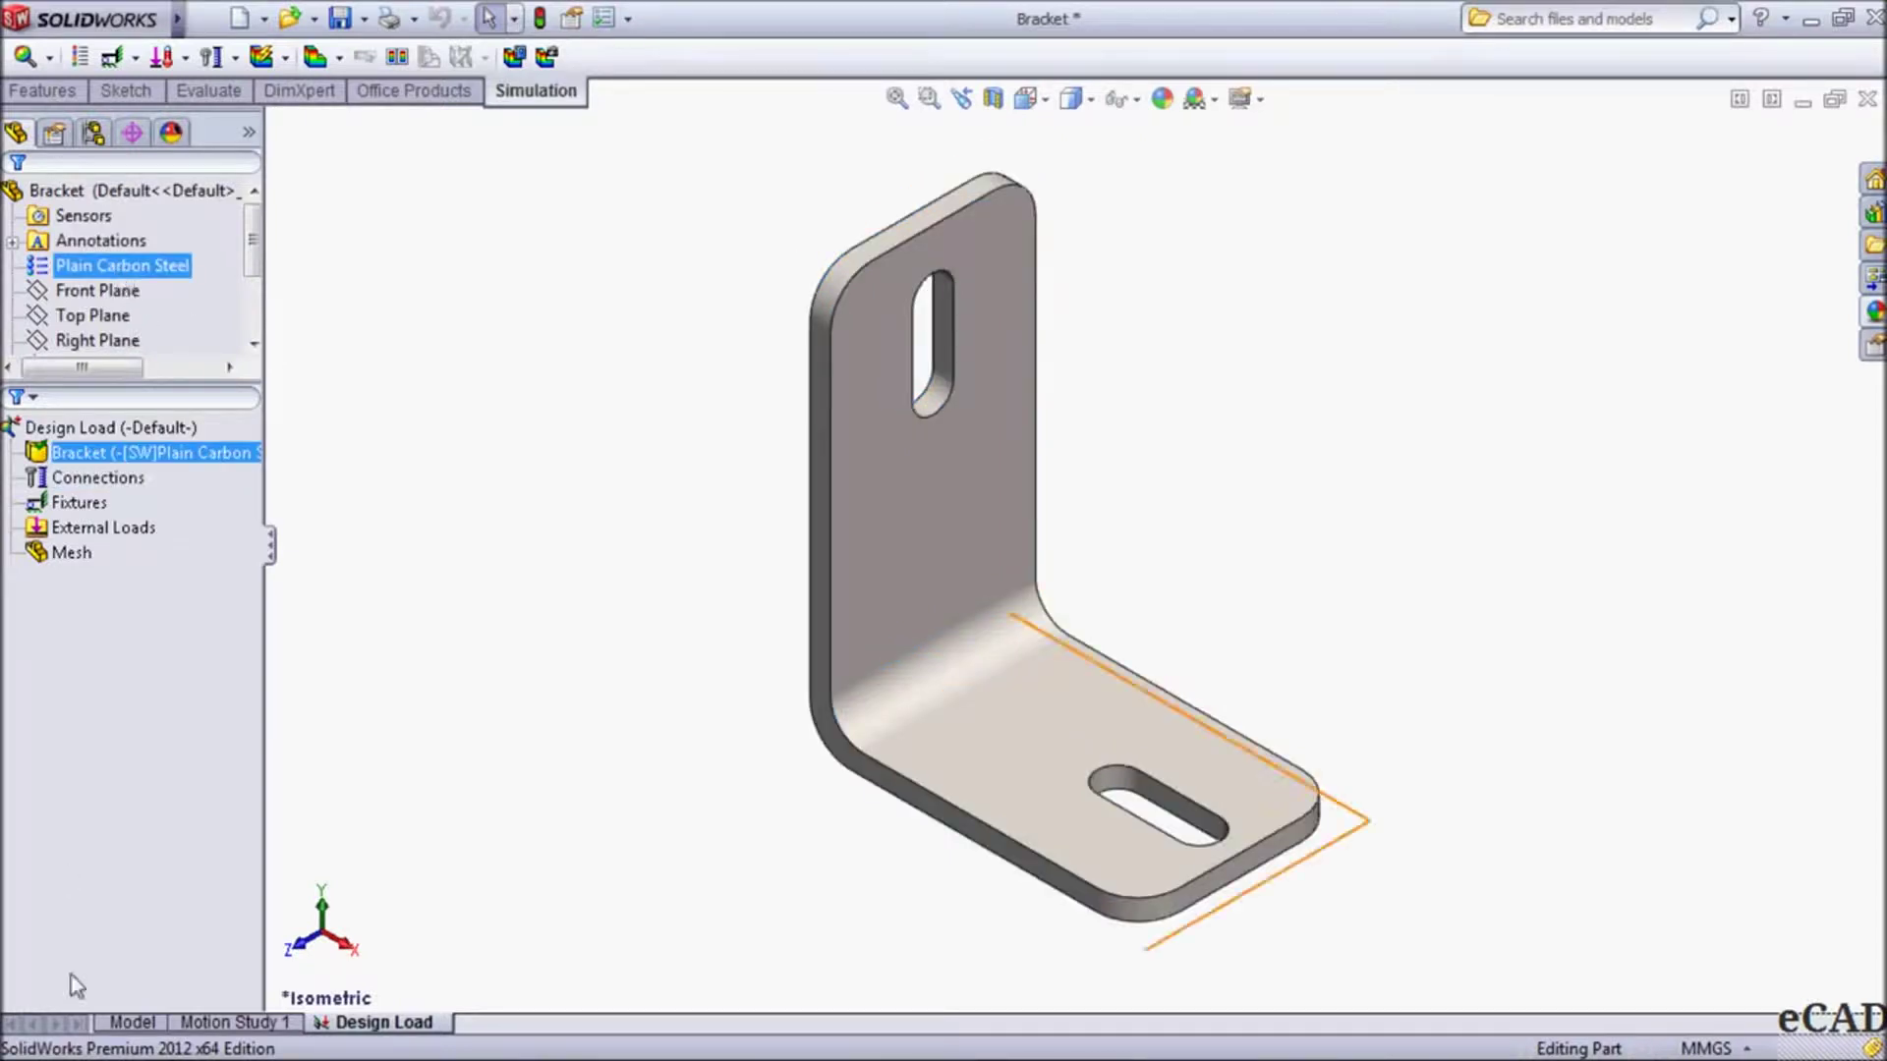
click(131, 1023)
click(151, 272)
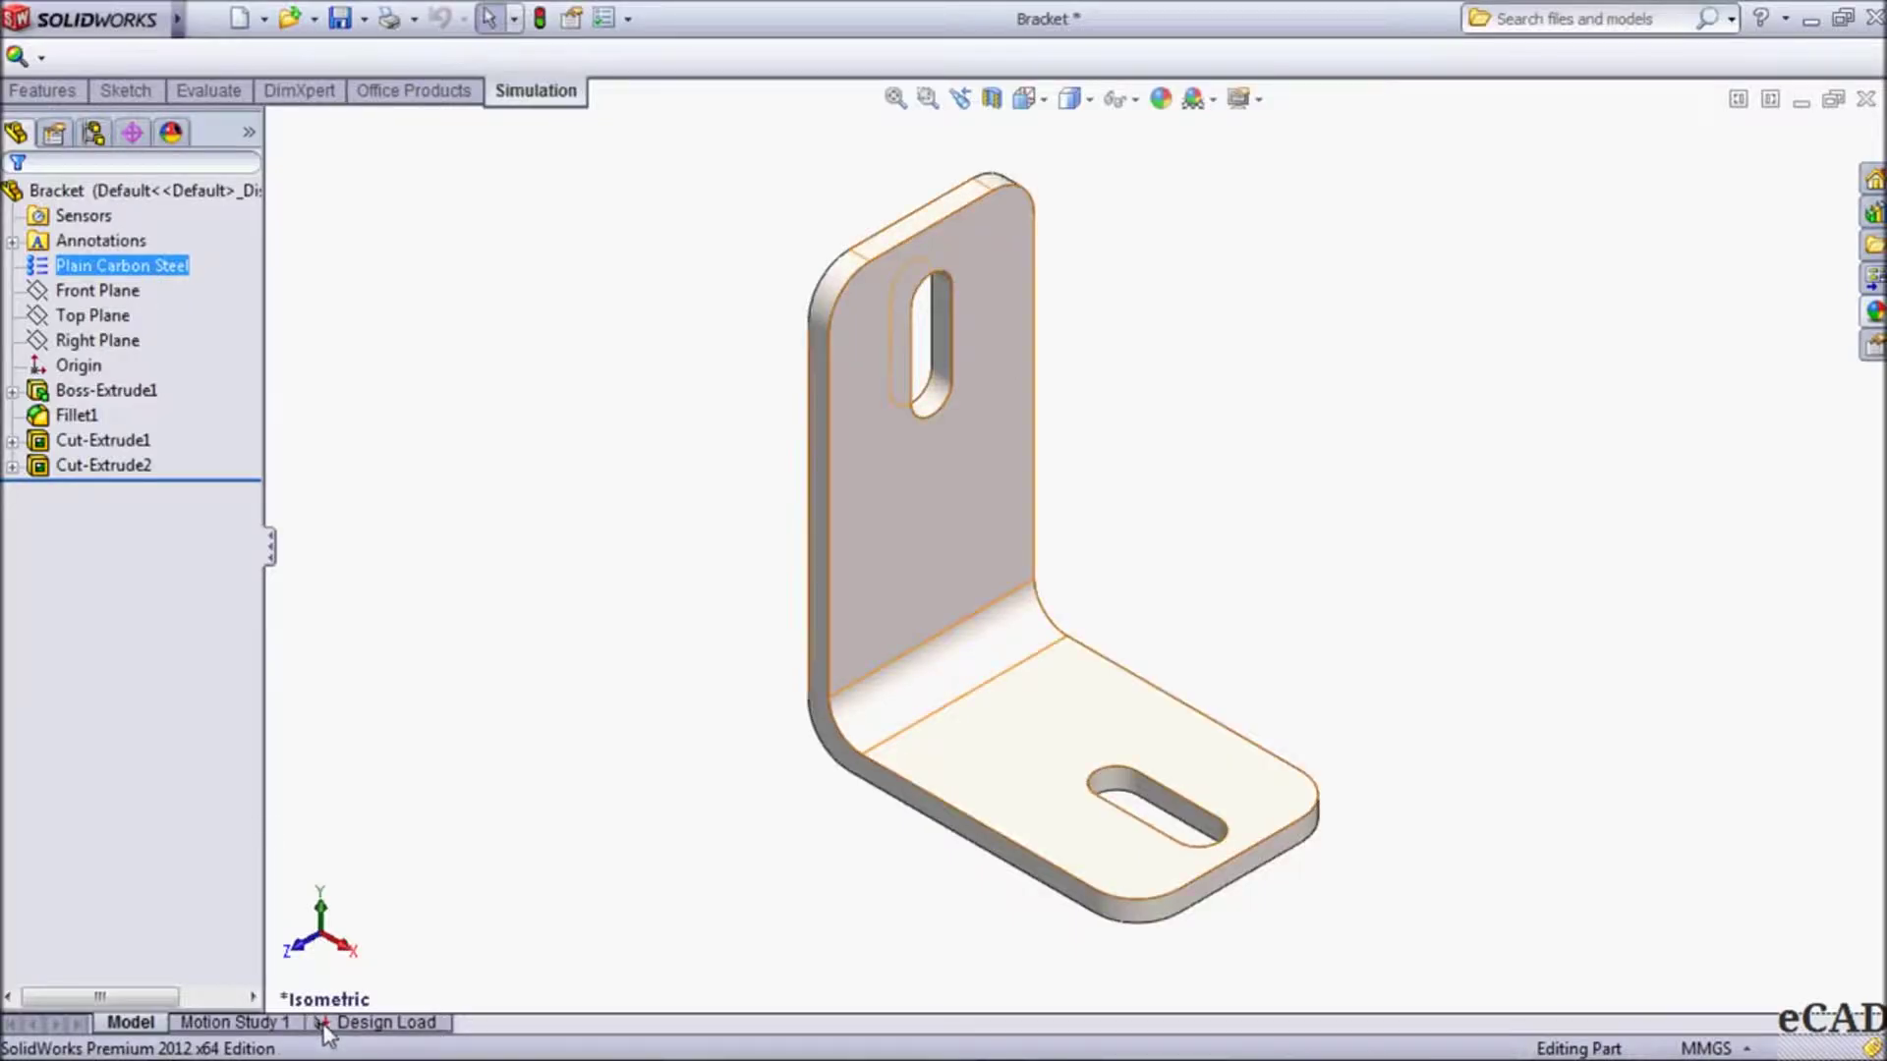
click(359, 1024)
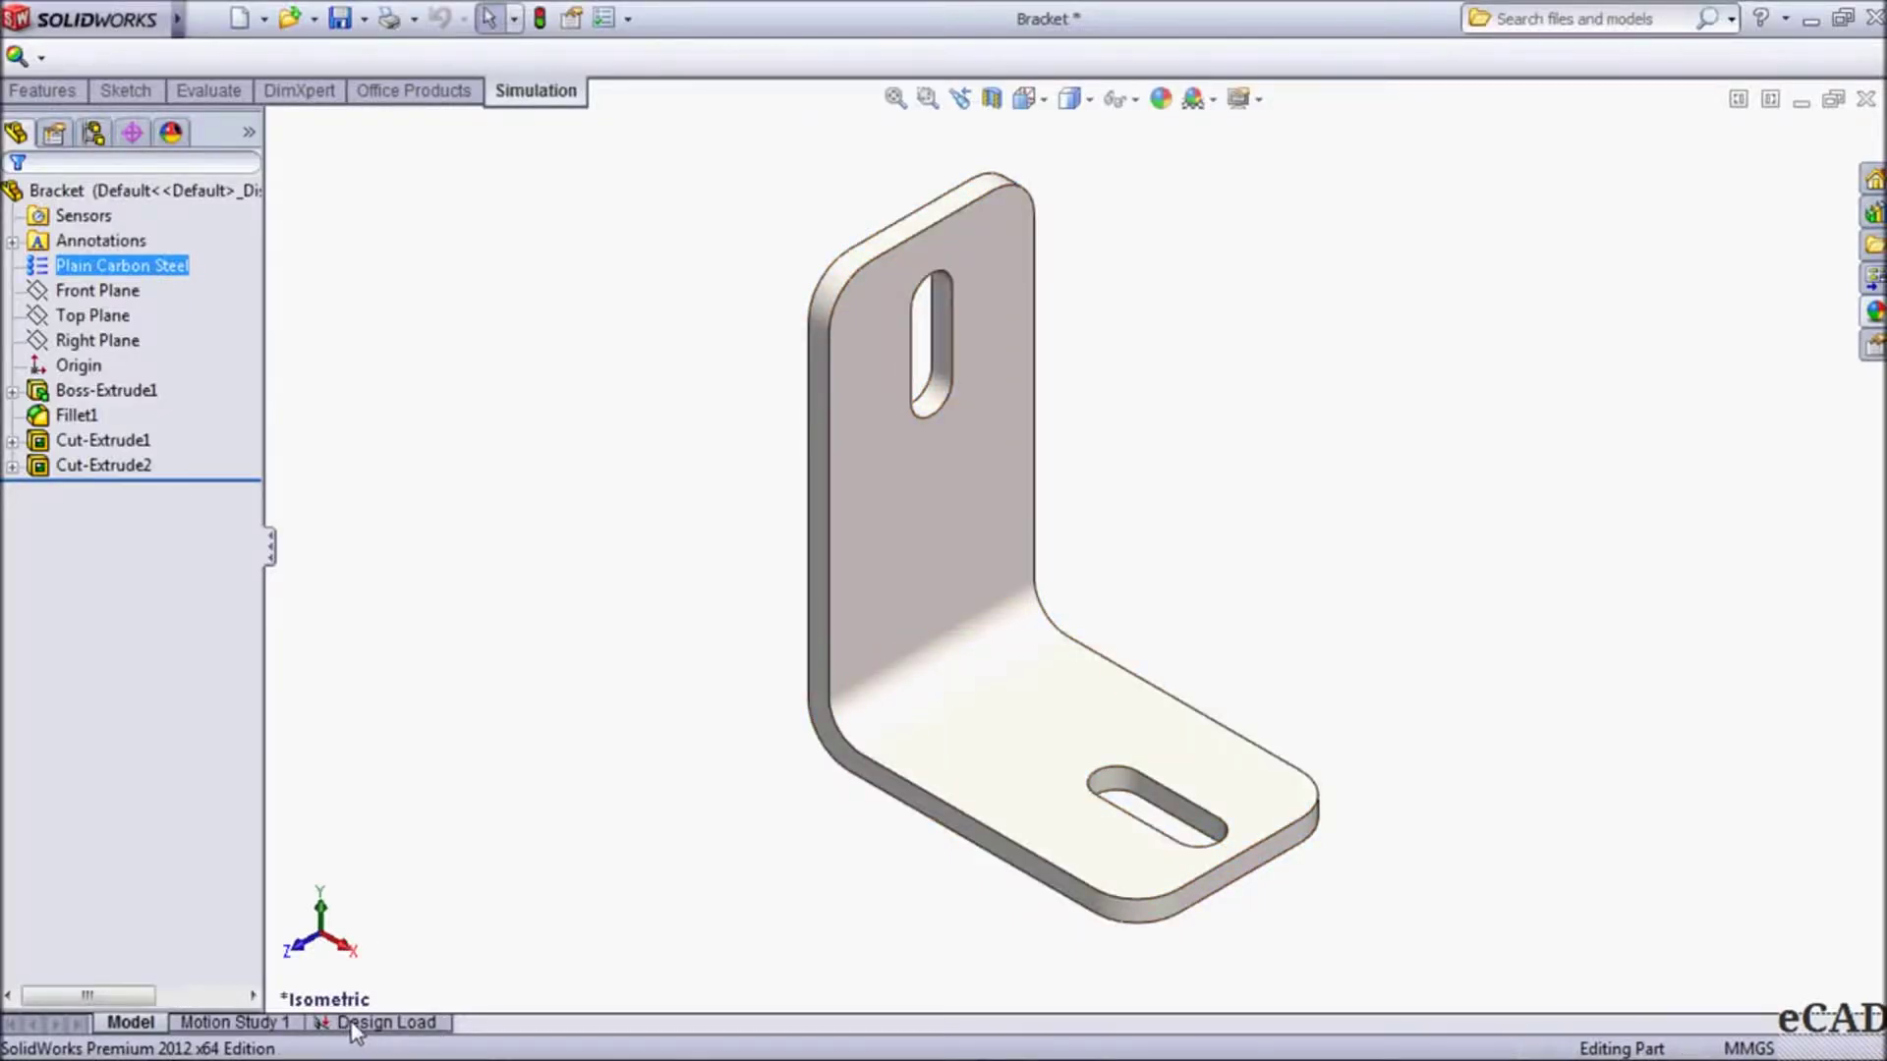
right_click(123, 453)
click(148, 467)
drag(416, 226, 458, 187)
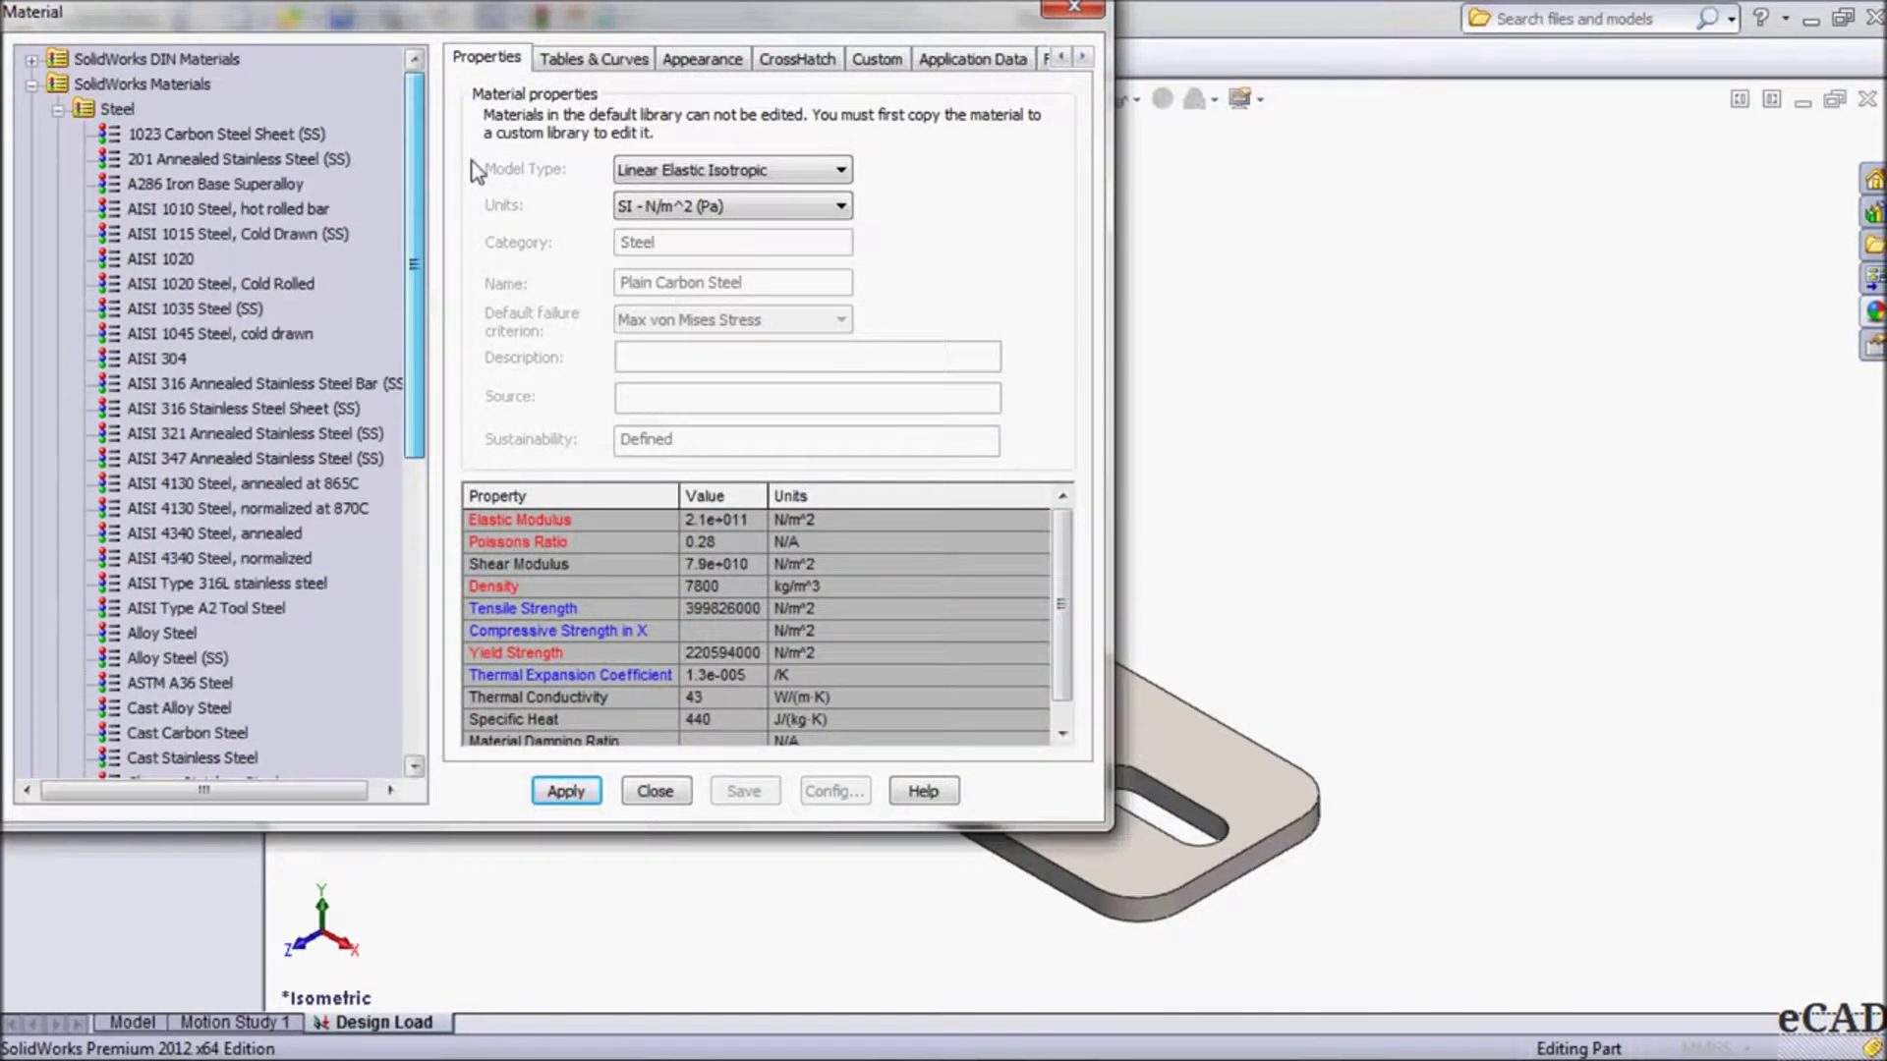
click(658, 792)
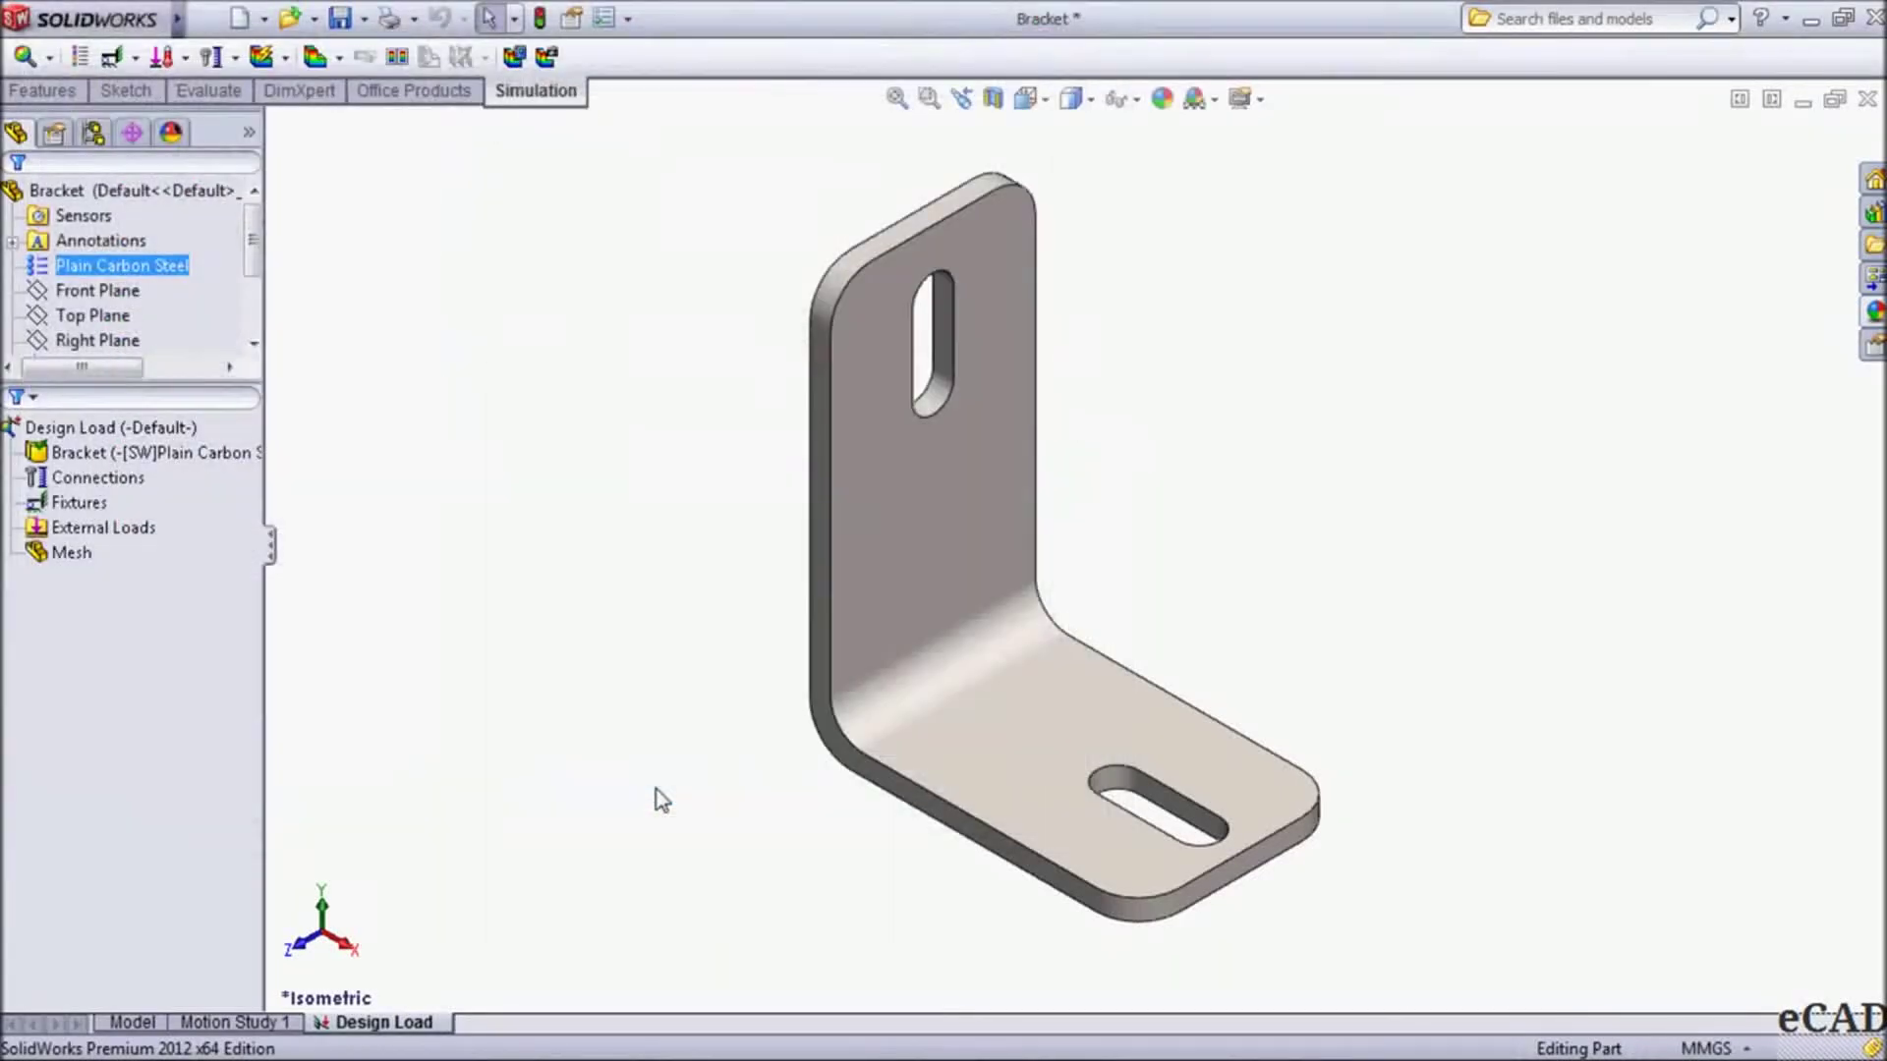
Apply a Fixed Geometry fixture to the flat back face of the bracket's vertical leg
click(87, 476)
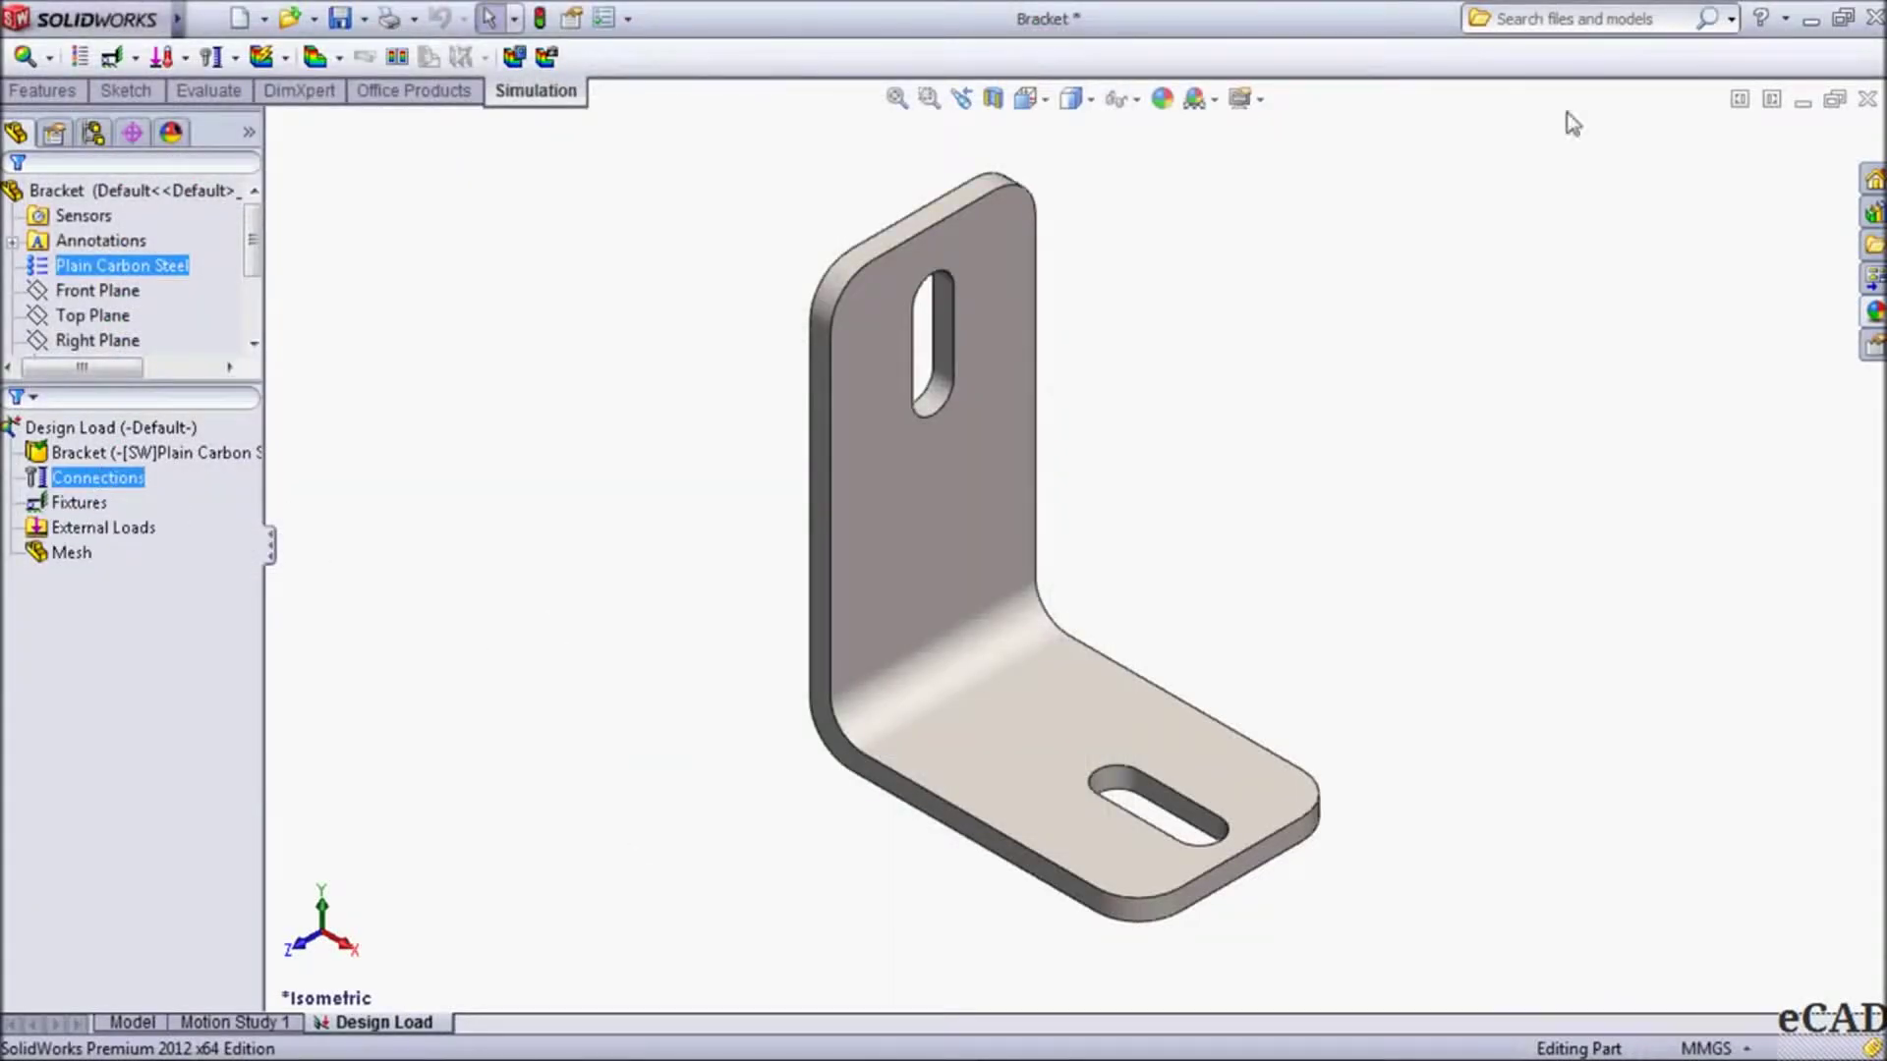
click(135, 503)
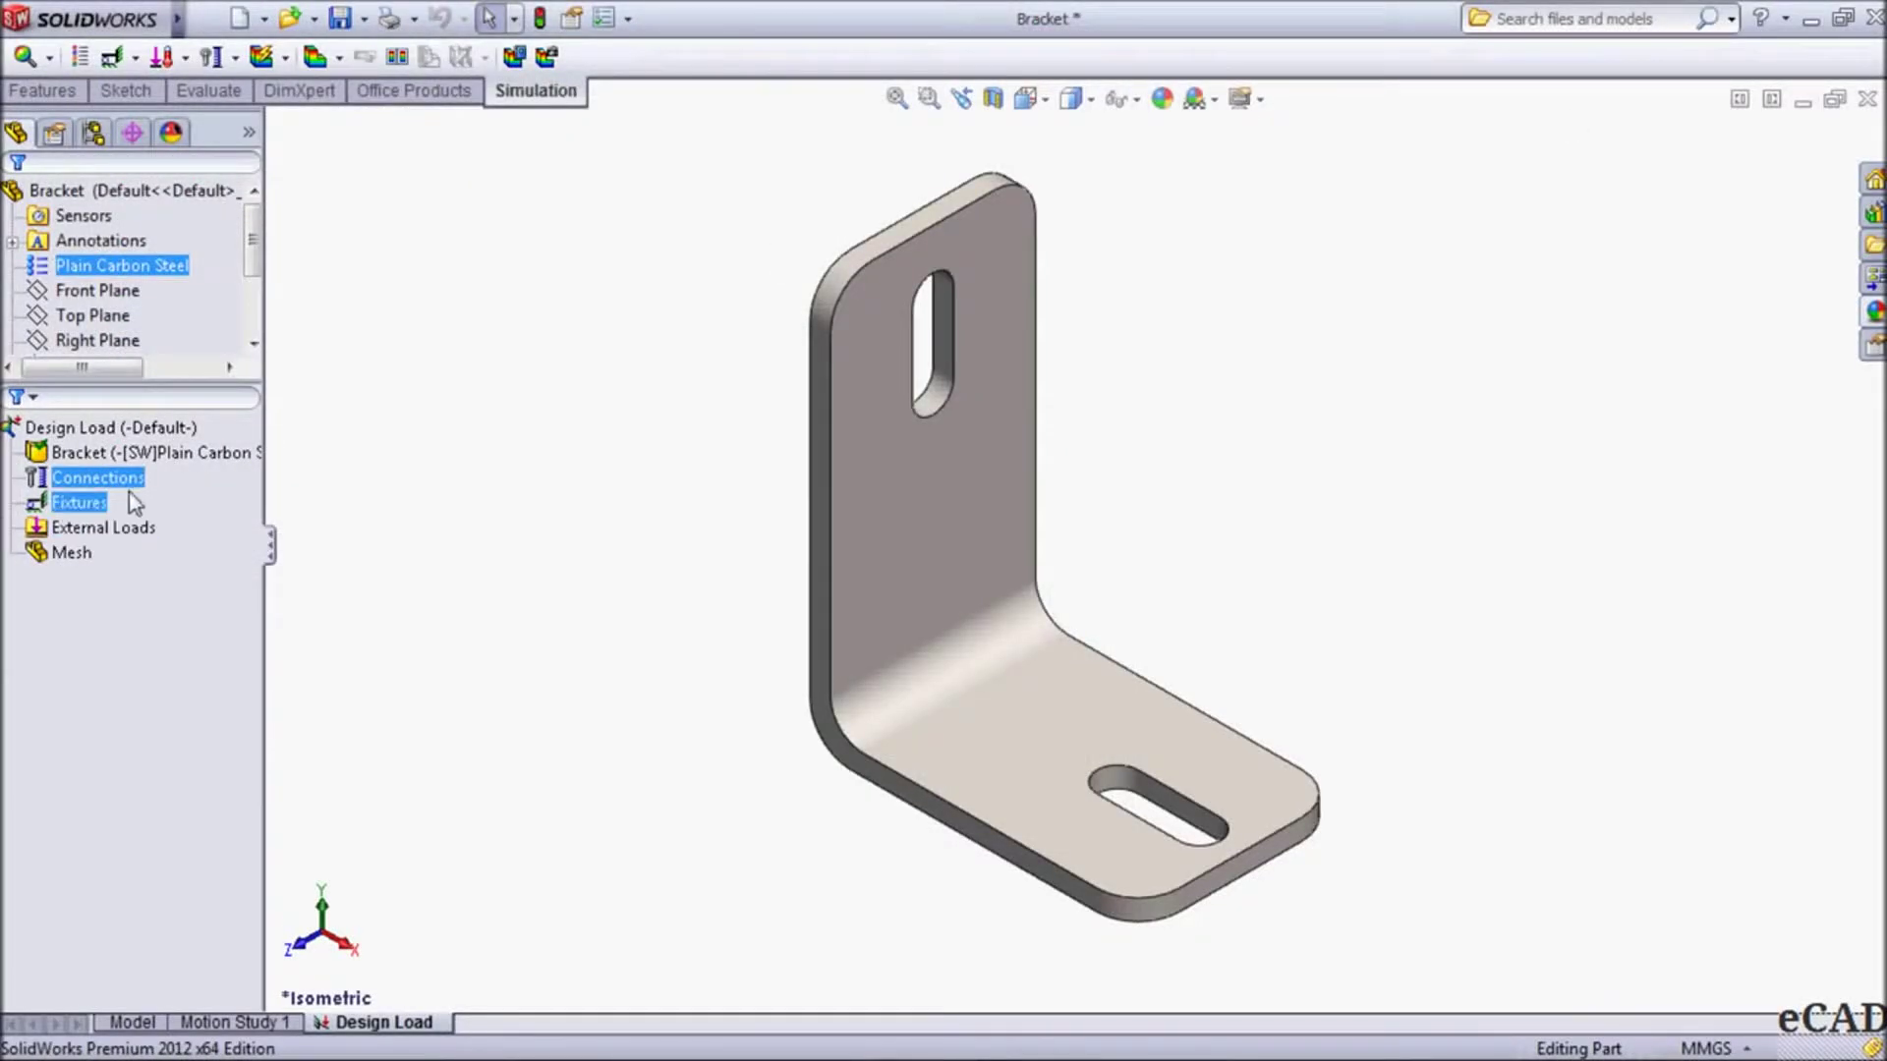
right_click(77, 508)
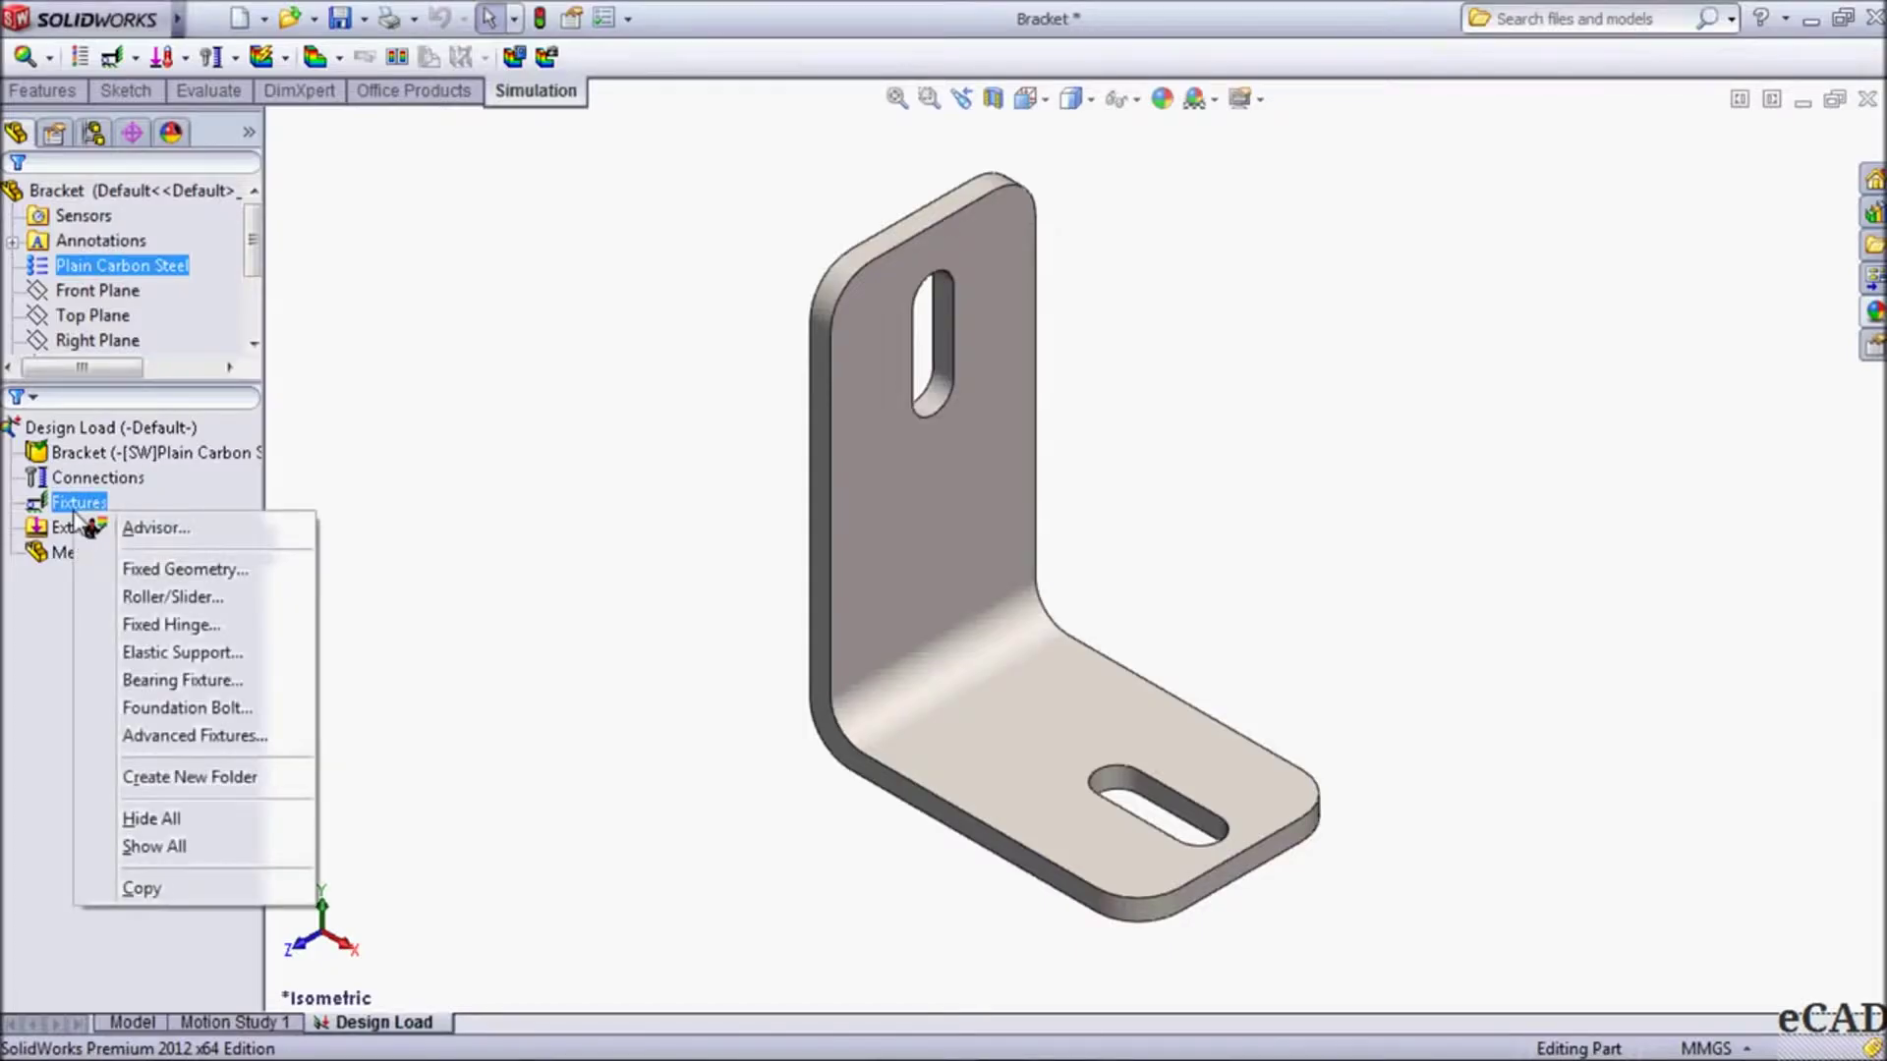
click(162, 569)
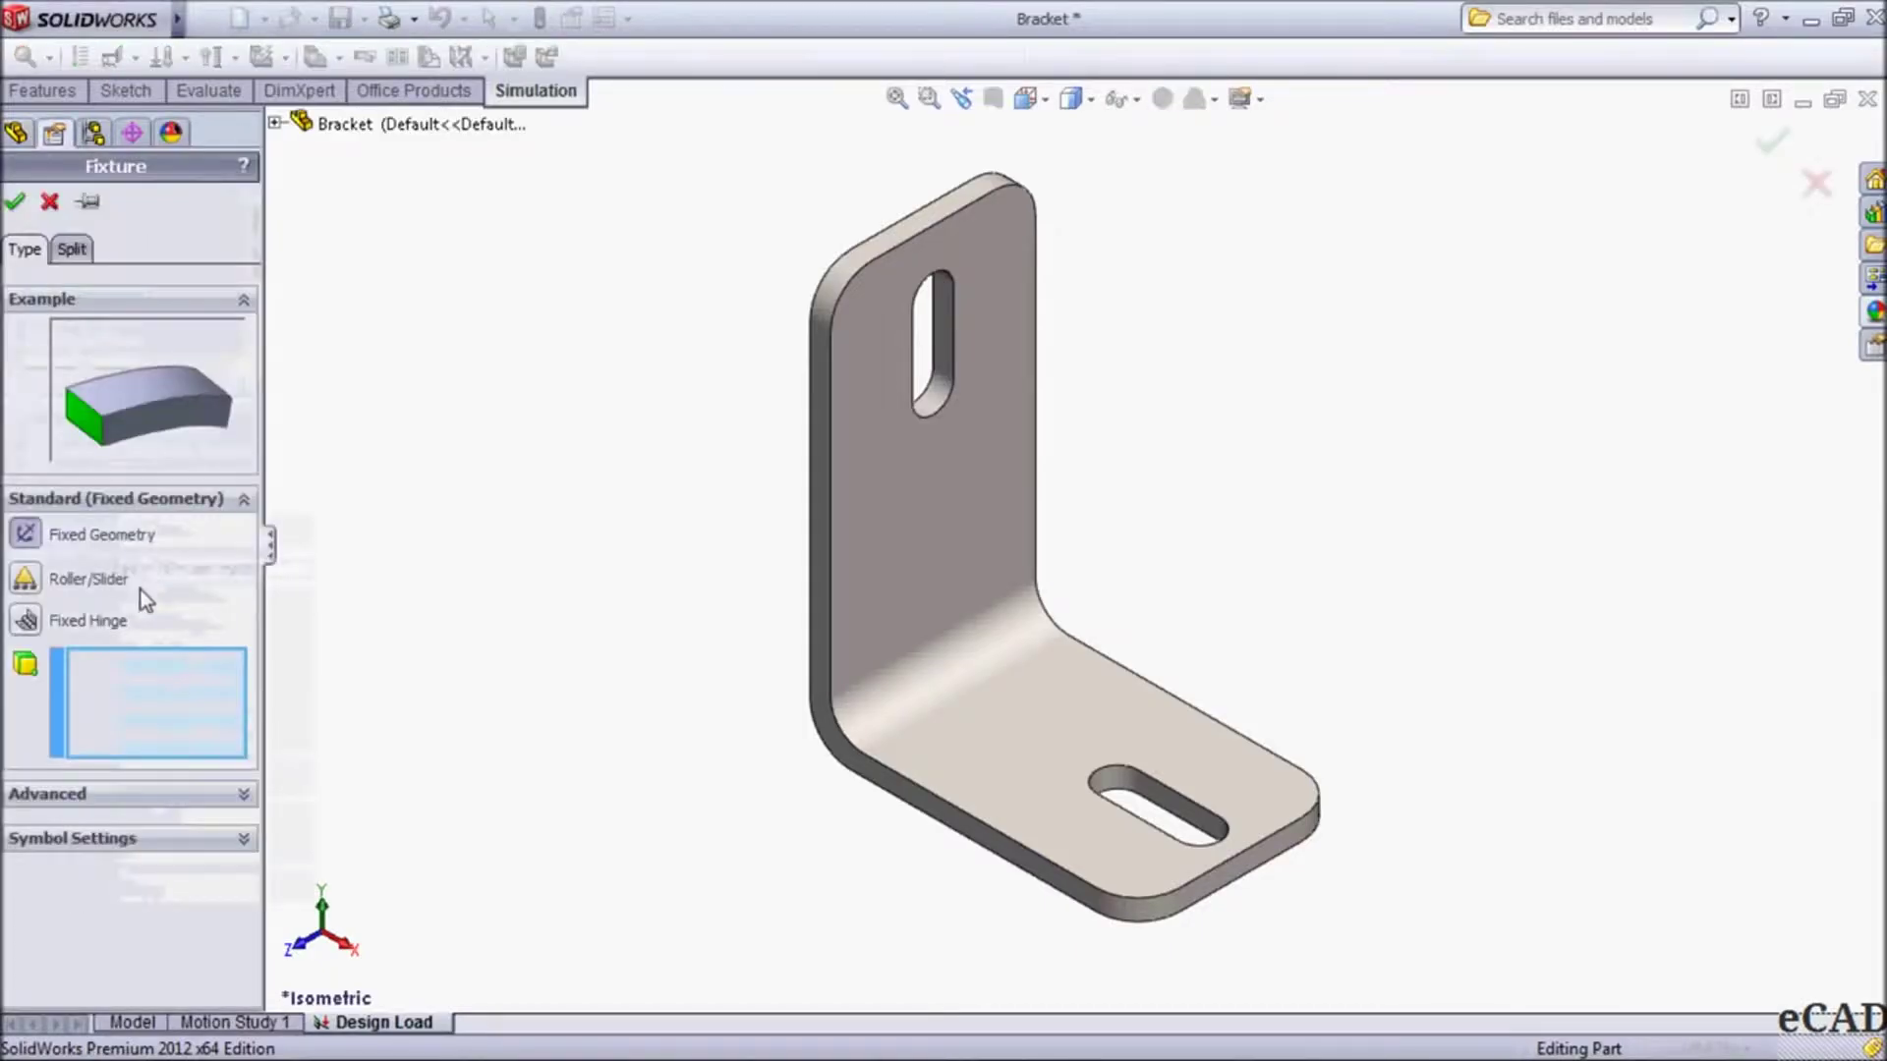
middle_drag(529, 604, 735, 521)
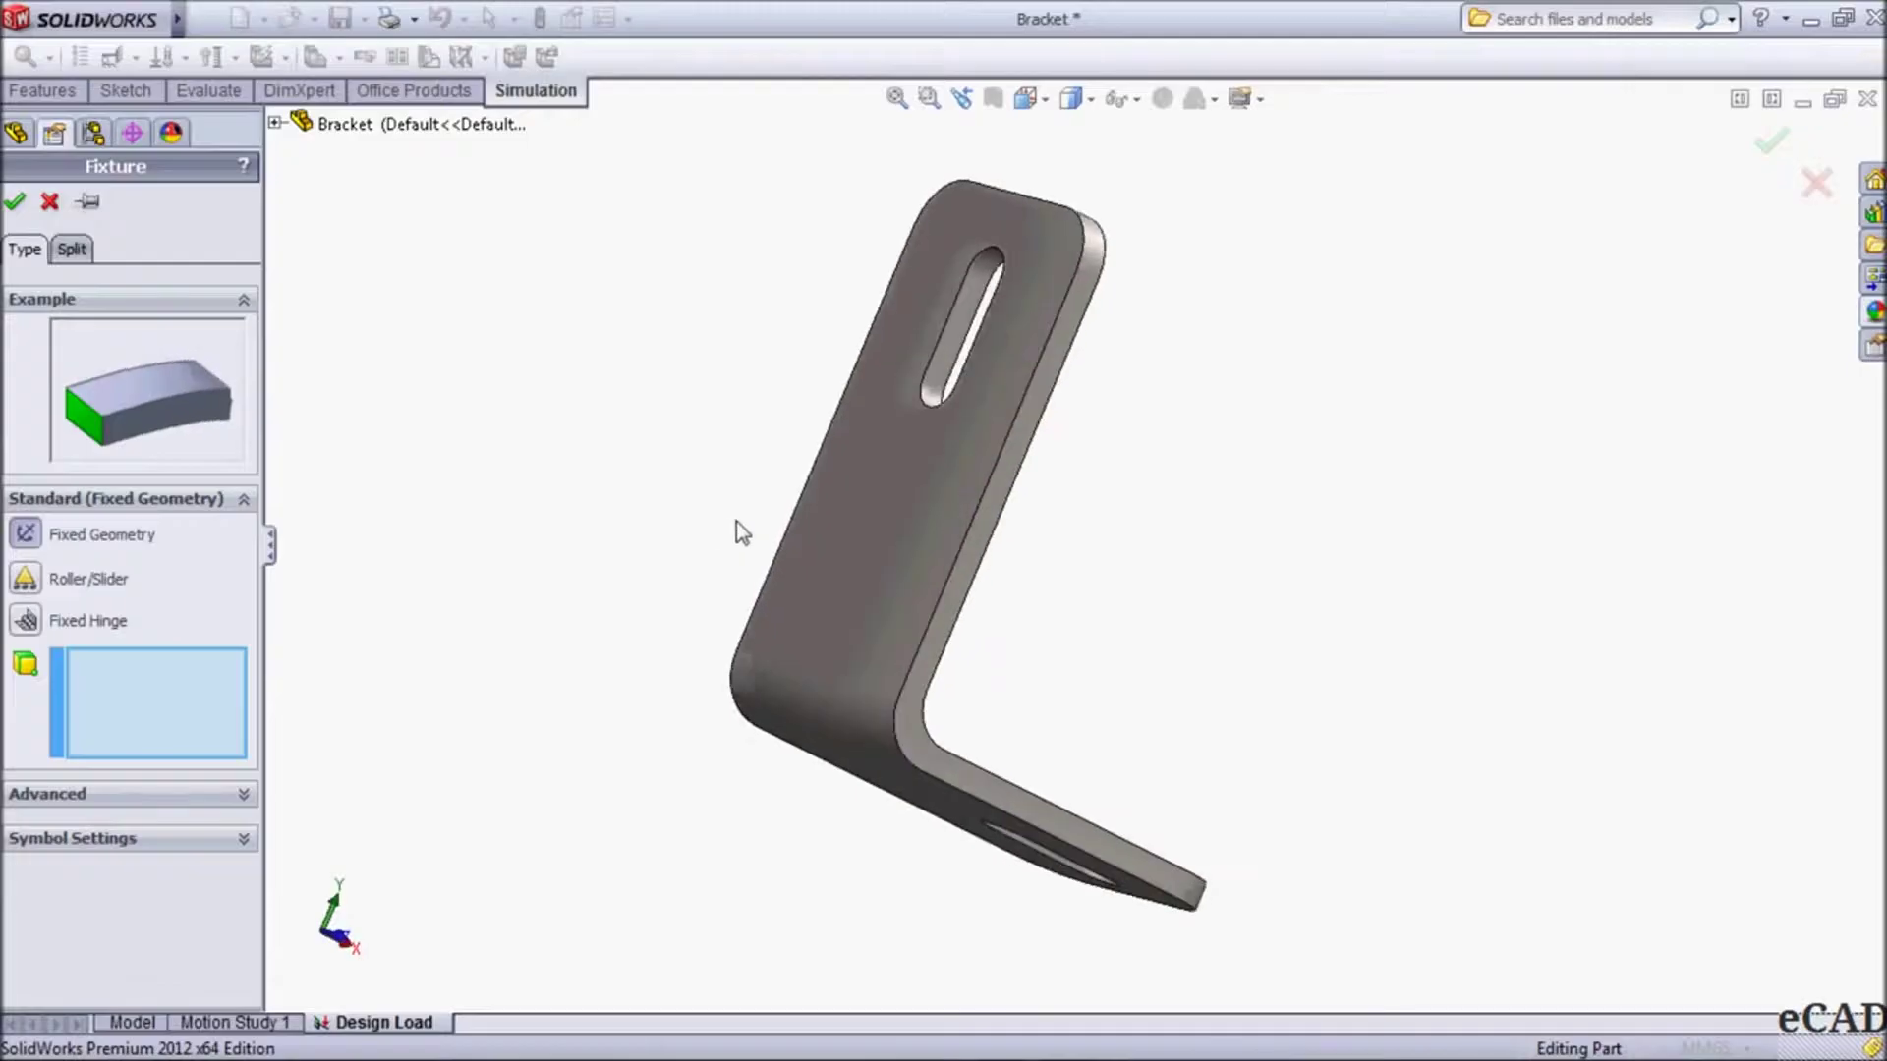
click(893, 510)
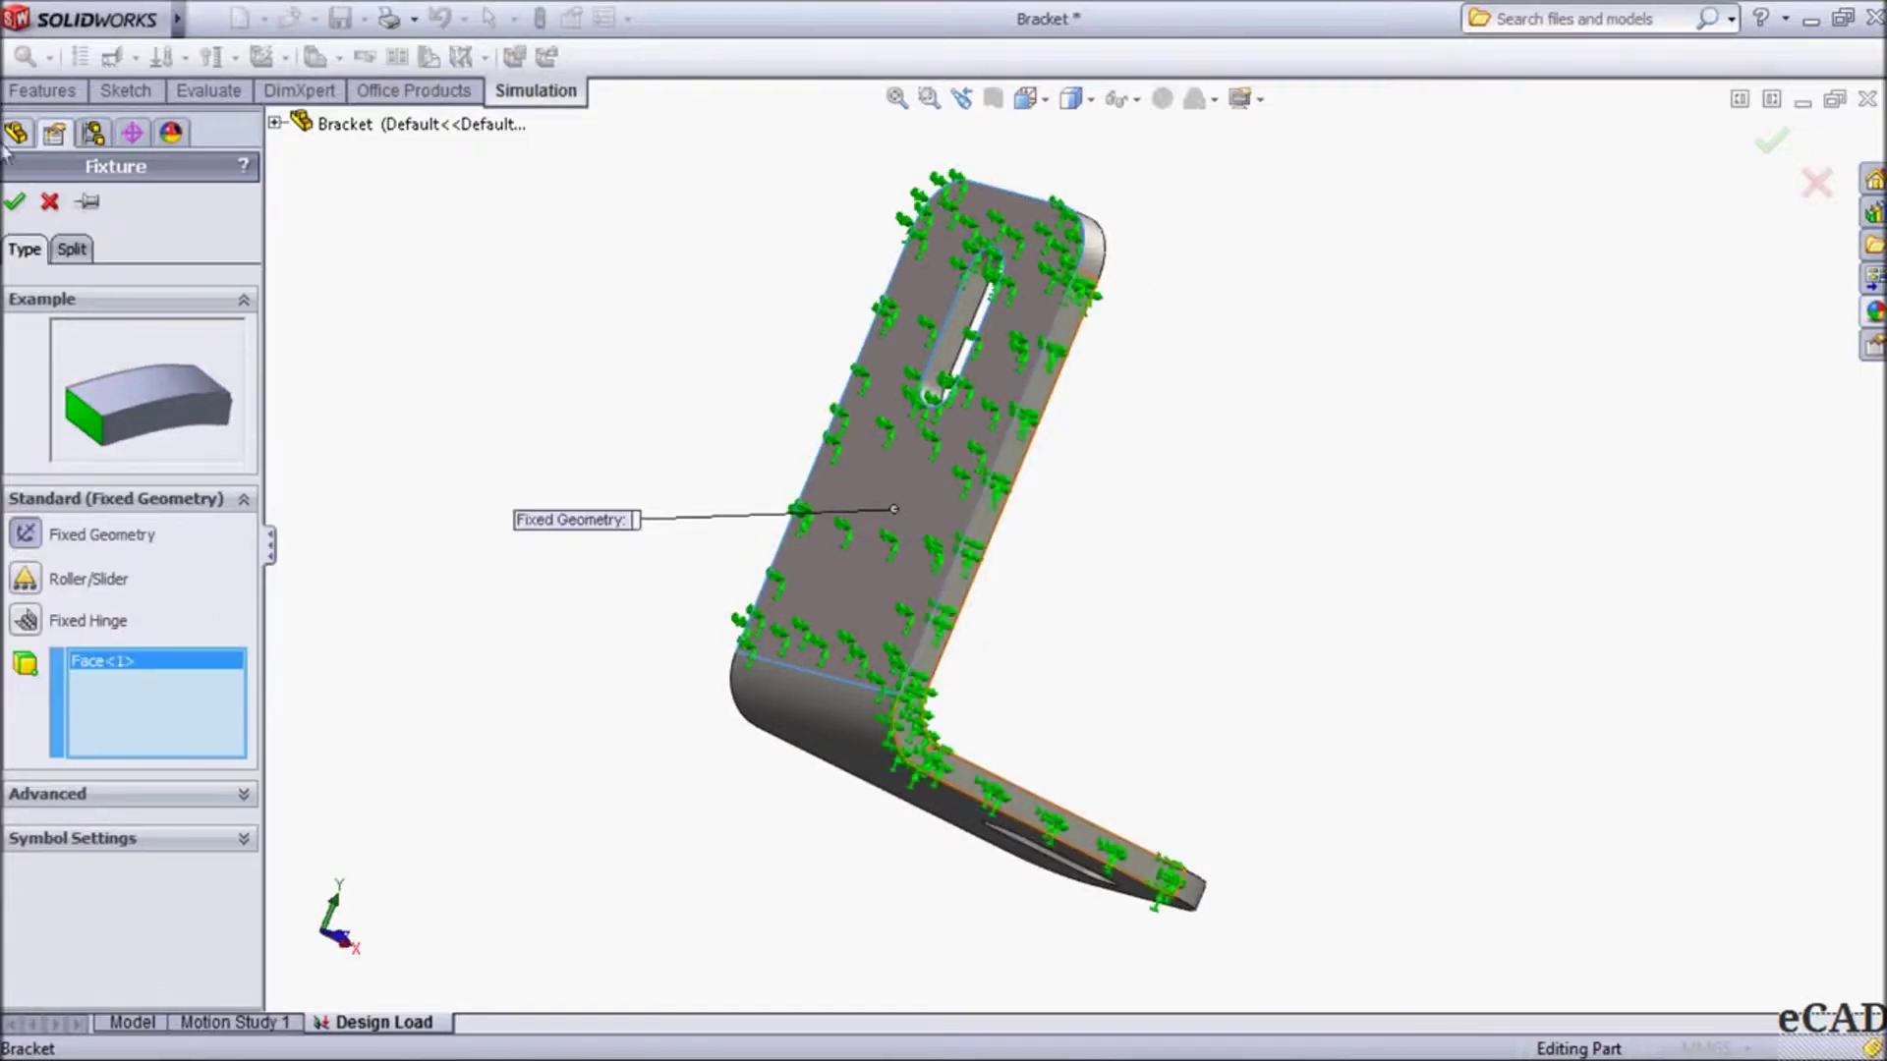
click(16, 204)
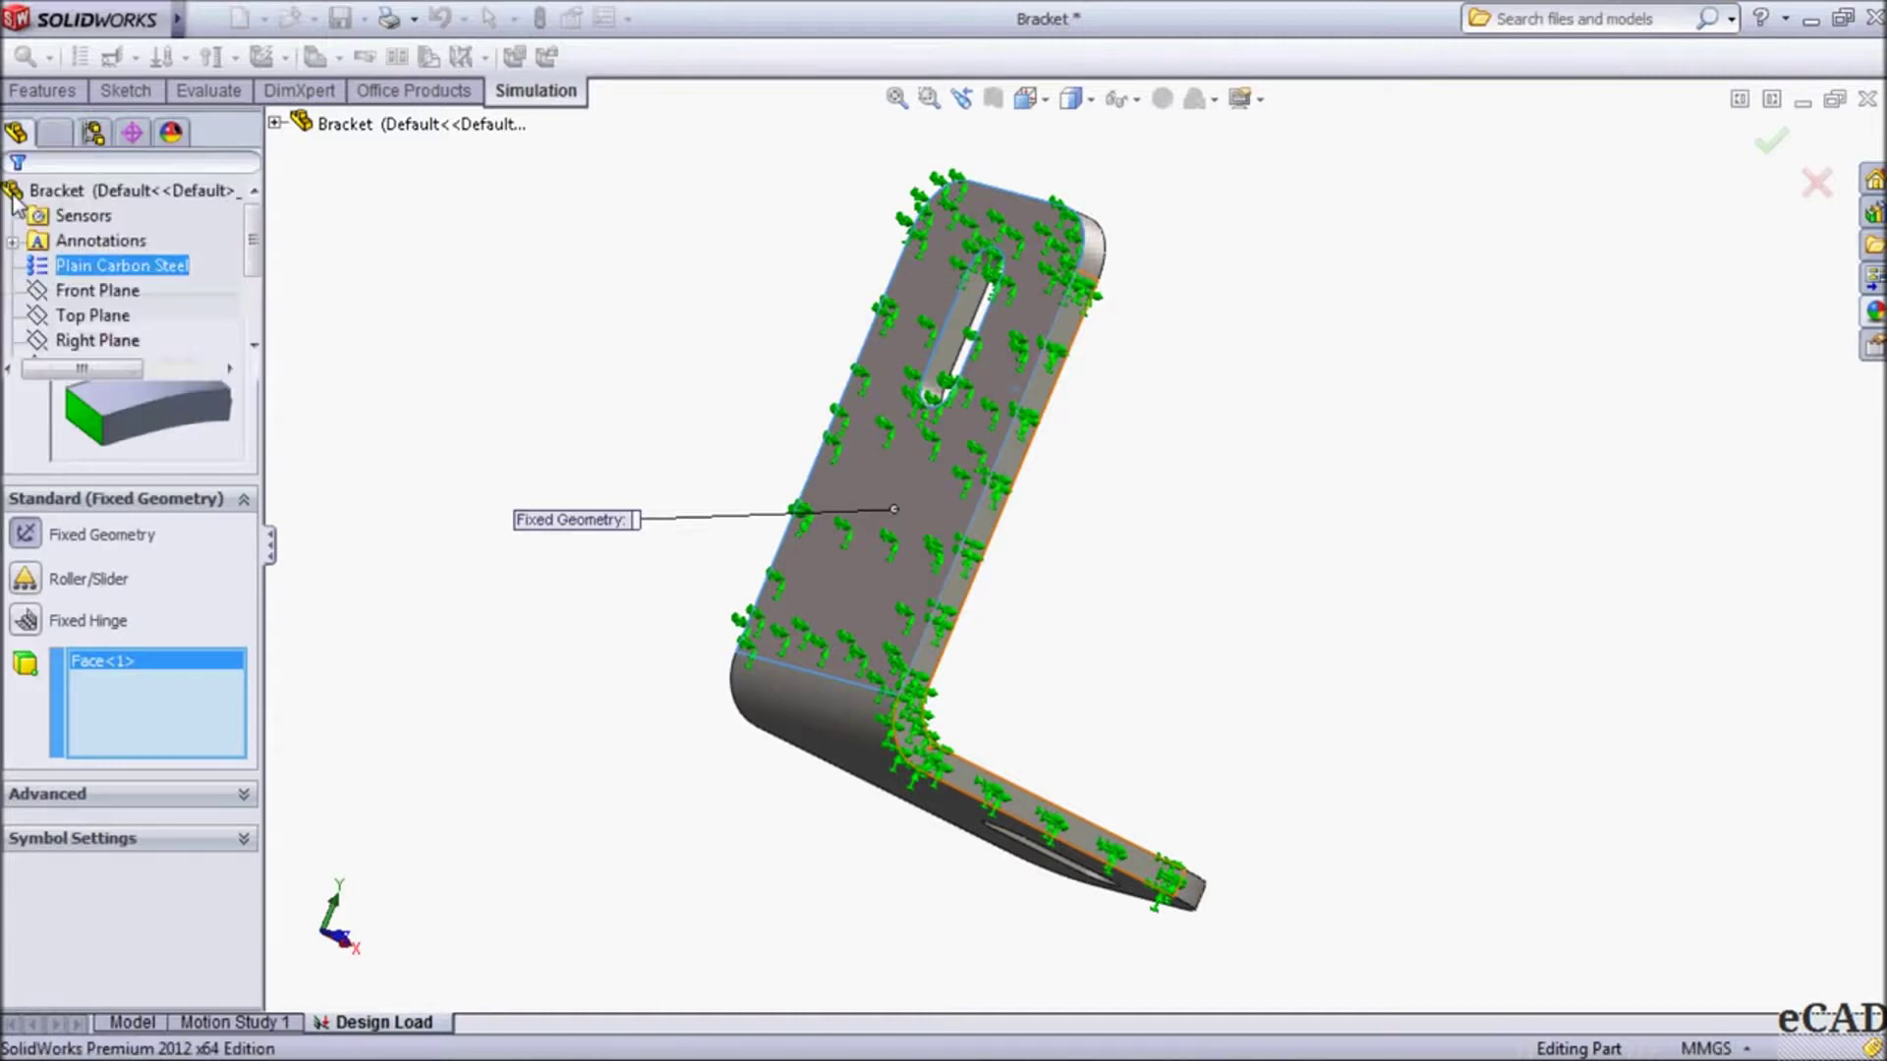
key(ctrl+7)
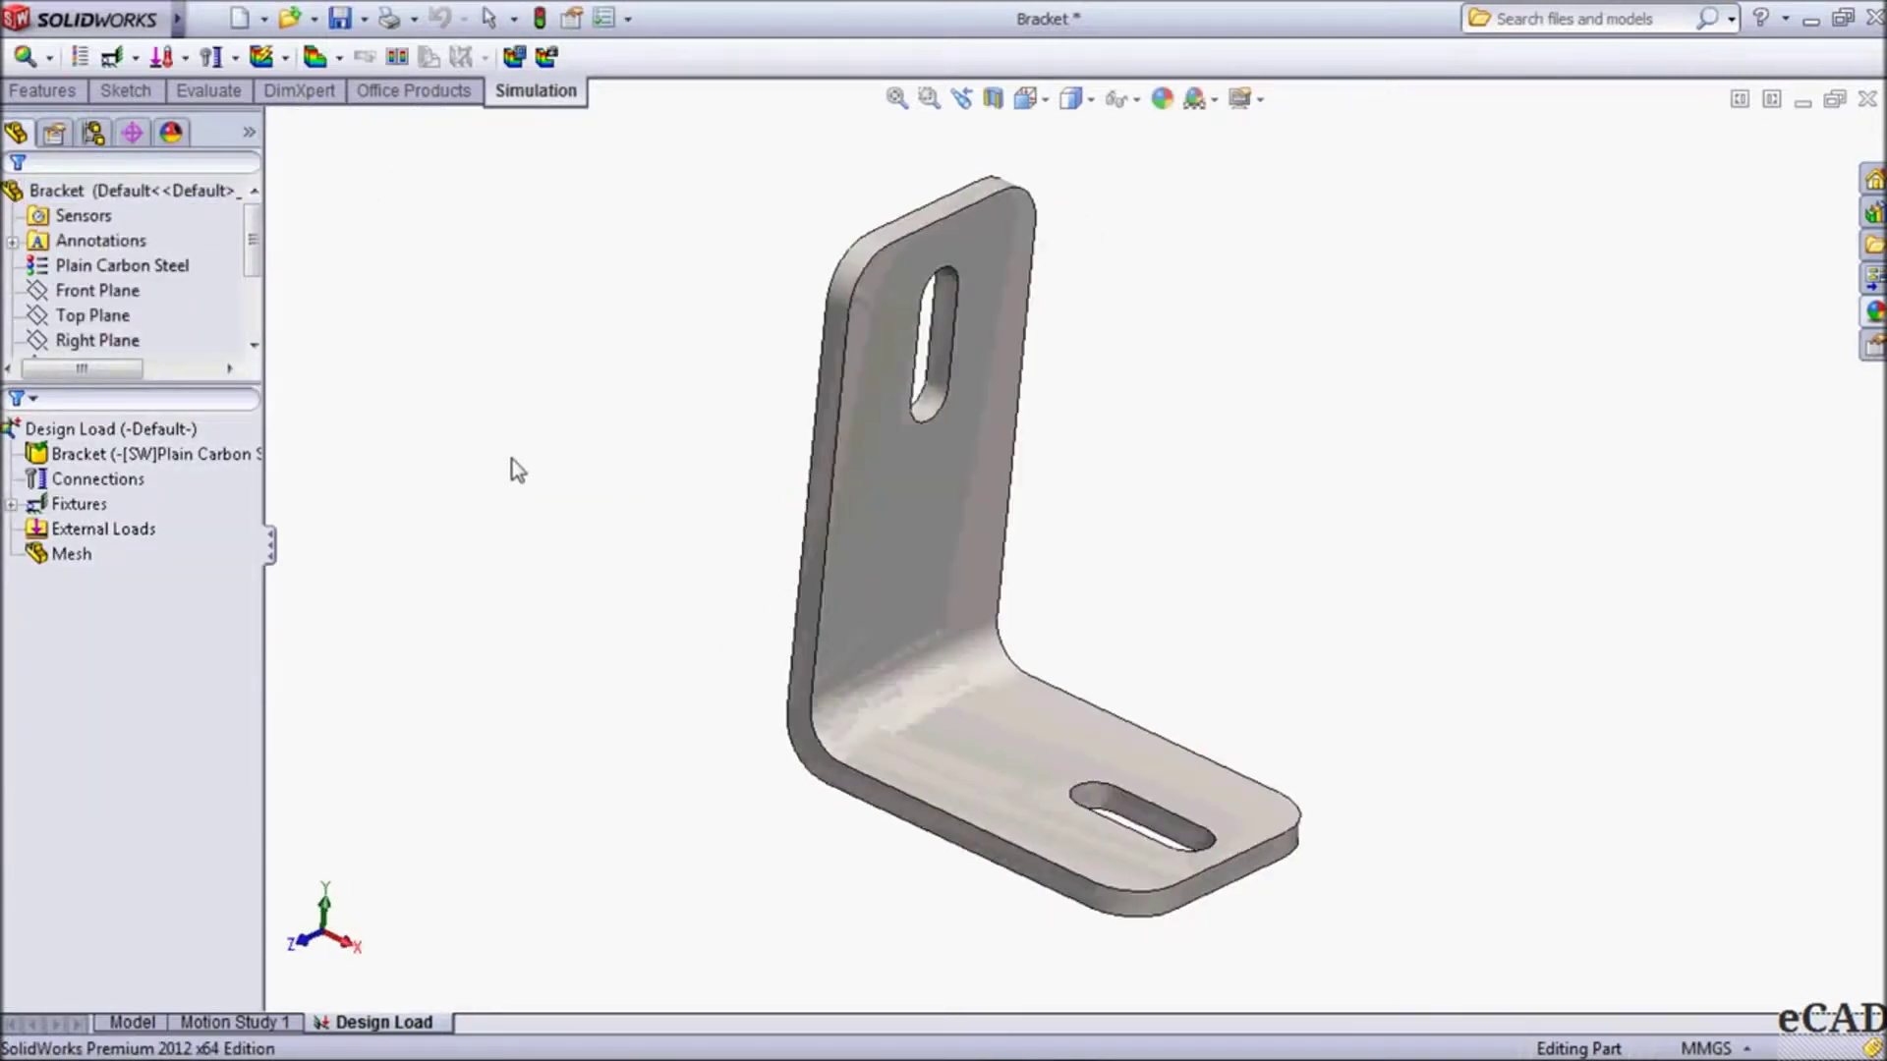
Apply a 300 N force normal to the upper face of the bracket's horizontal leg
click(79, 505)
click(91, 531)
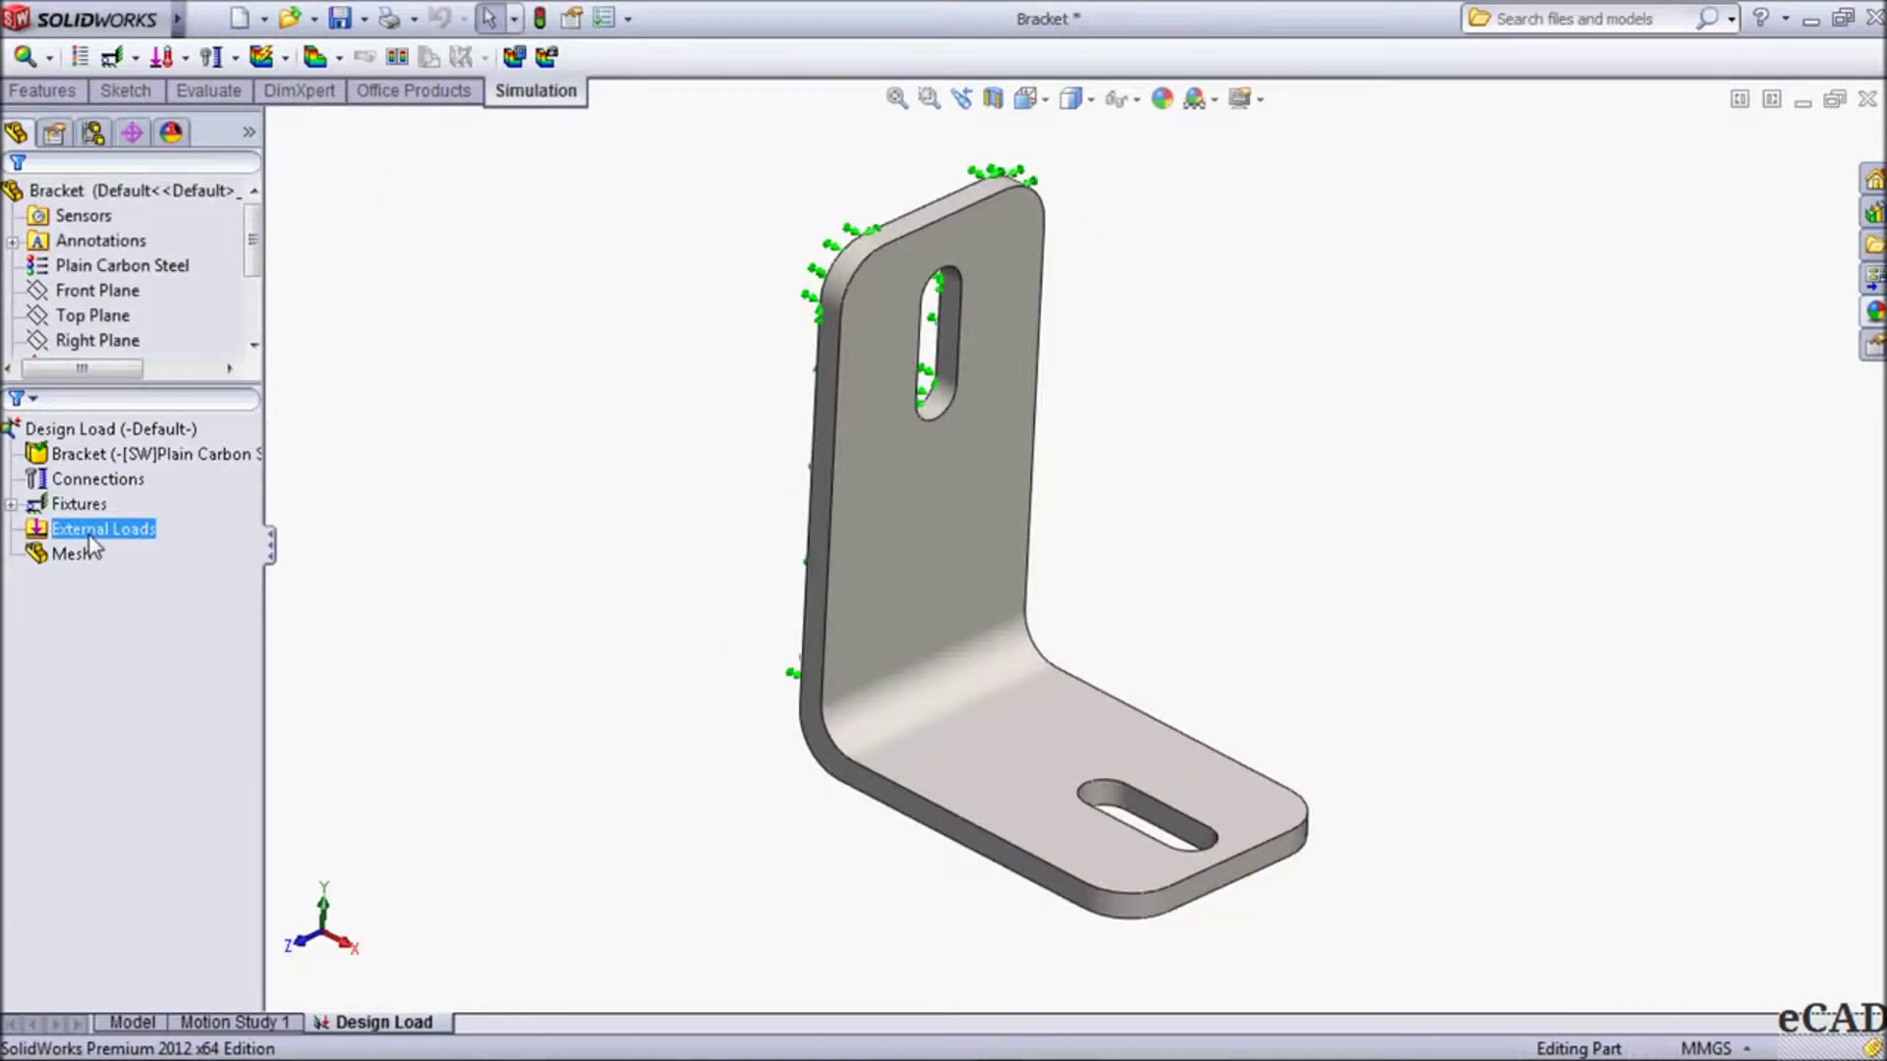
right_click(89, 537)
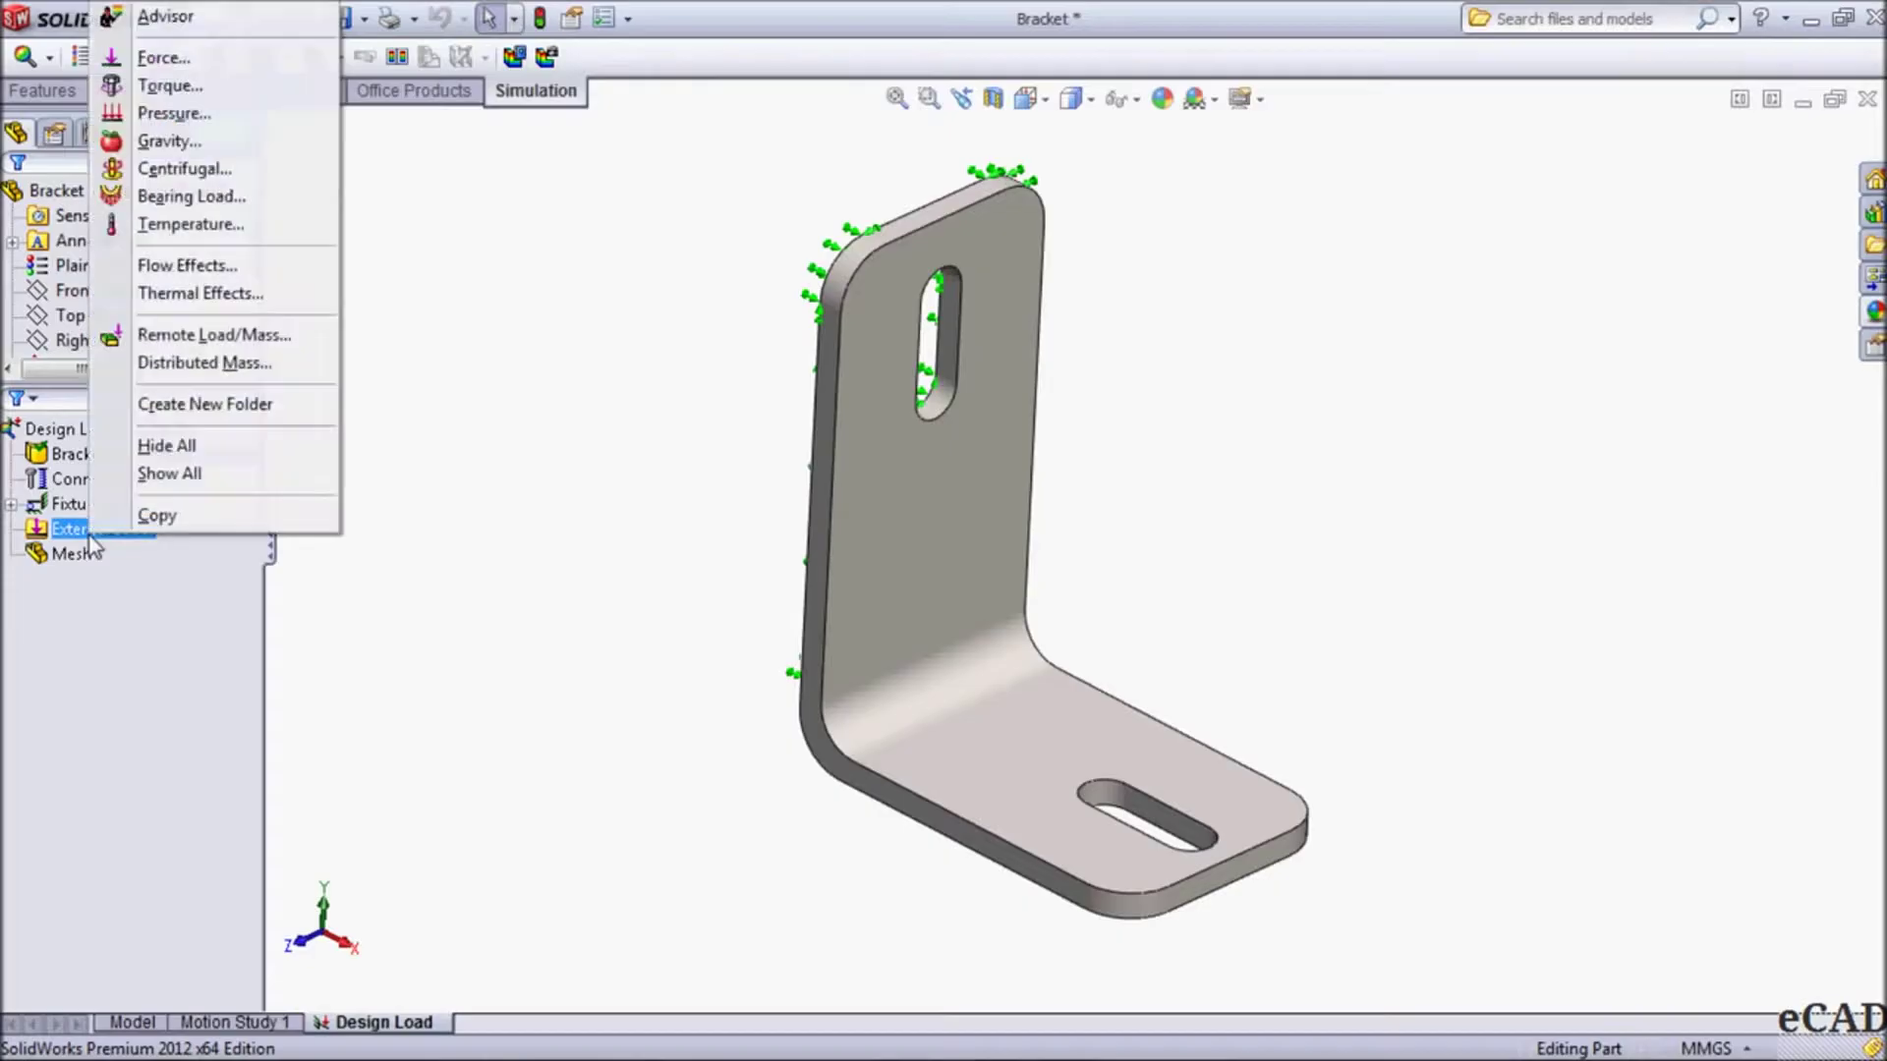
click(194, 61)
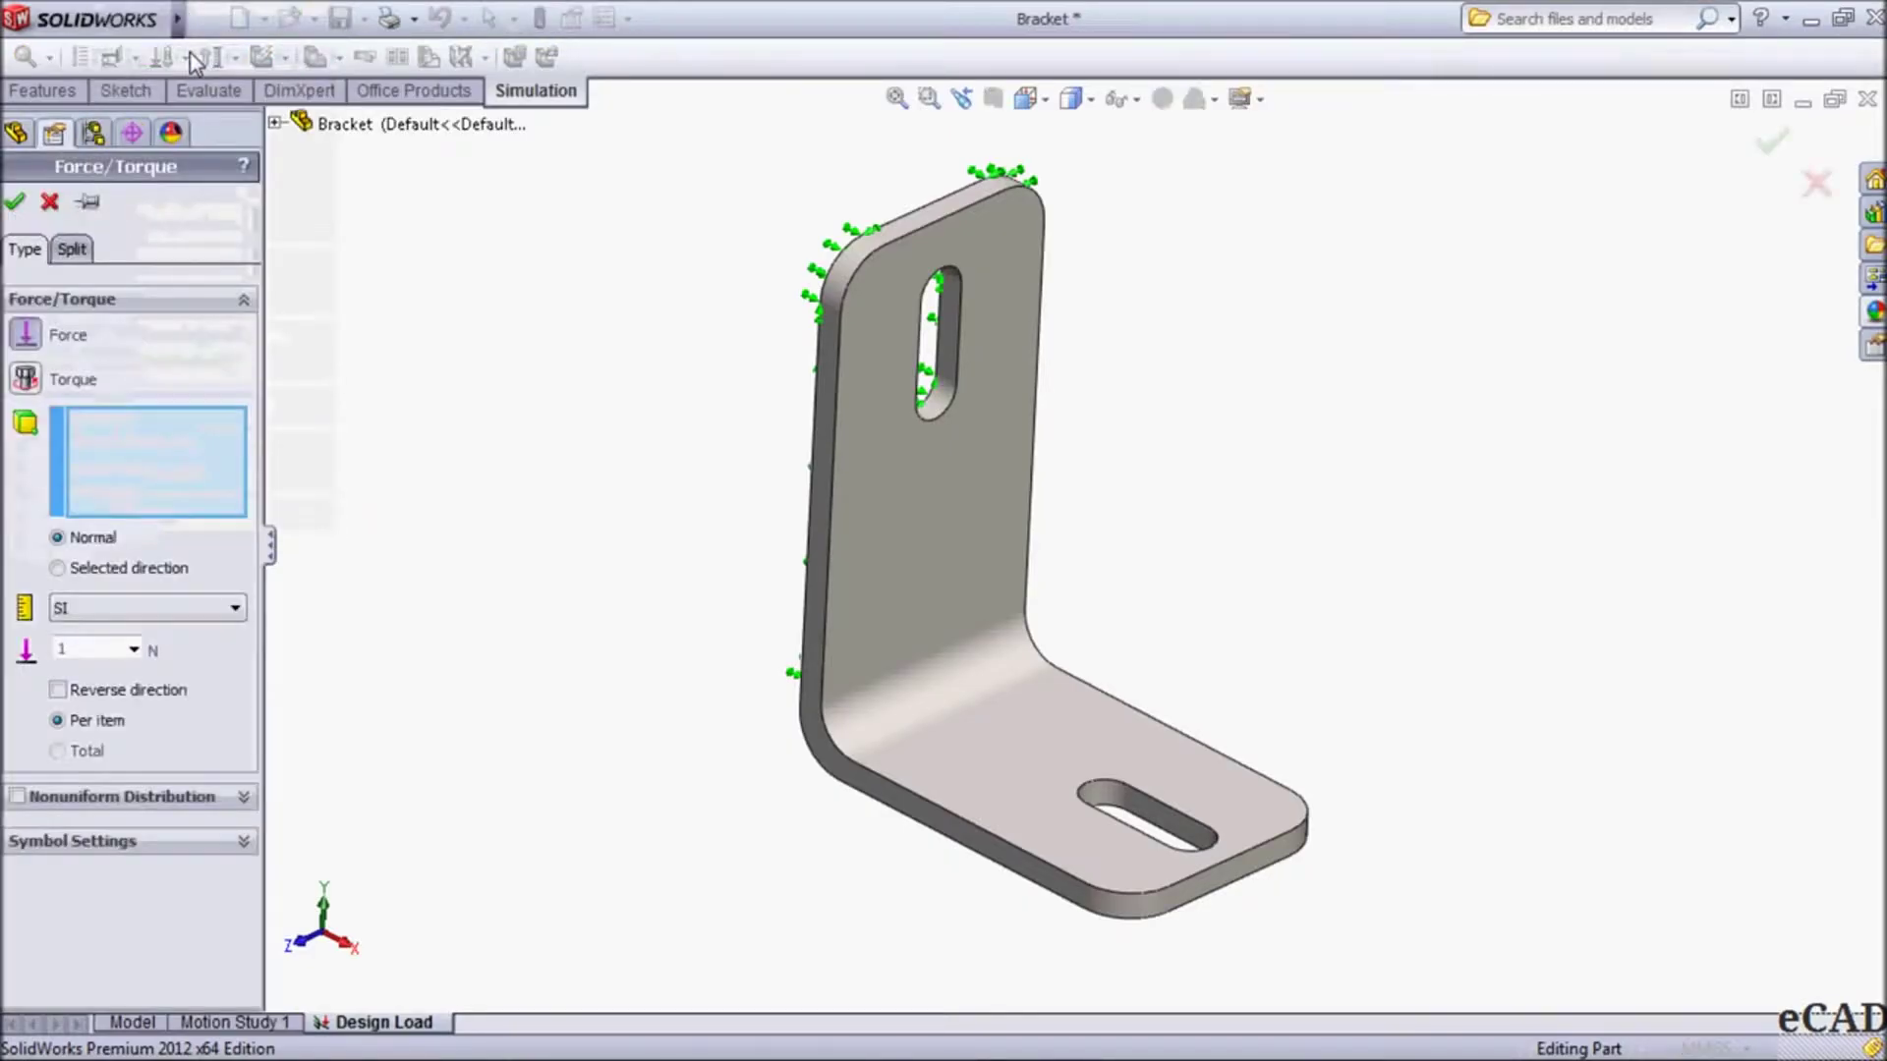
click(1158, 776)
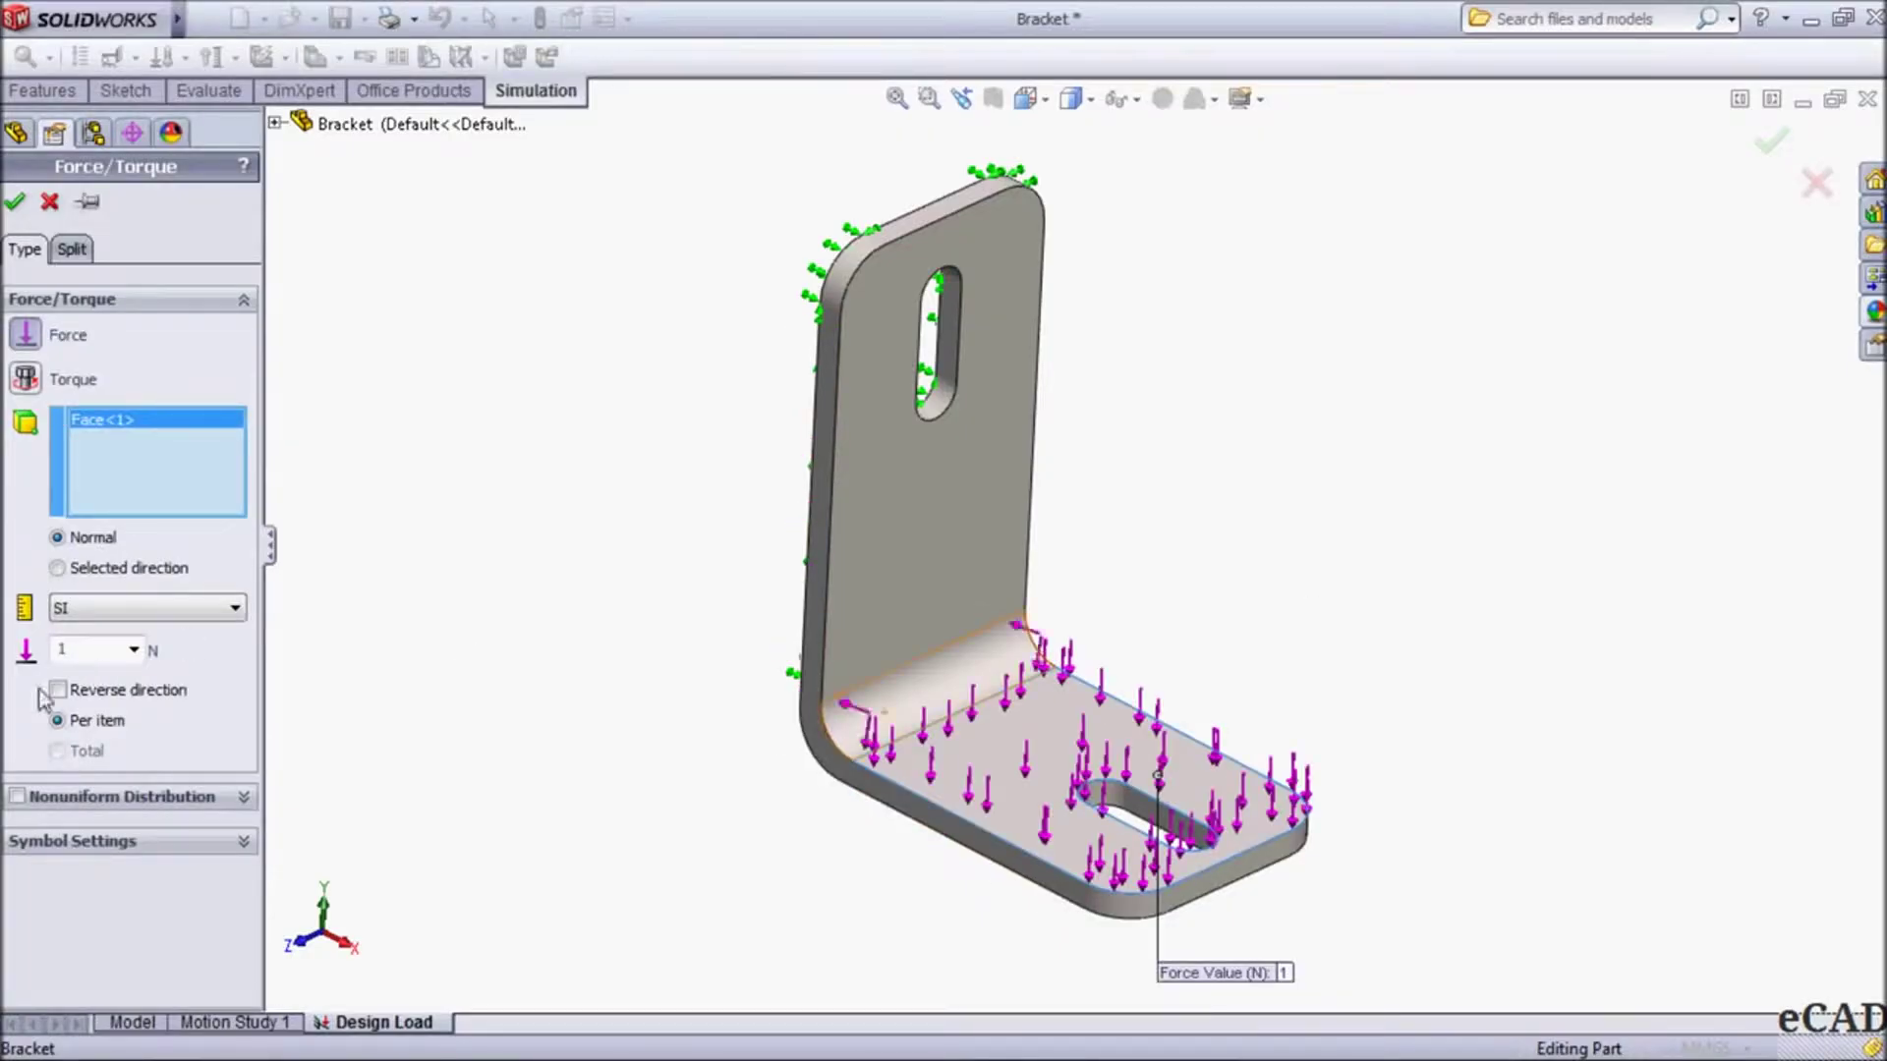
double_click(97, 650)
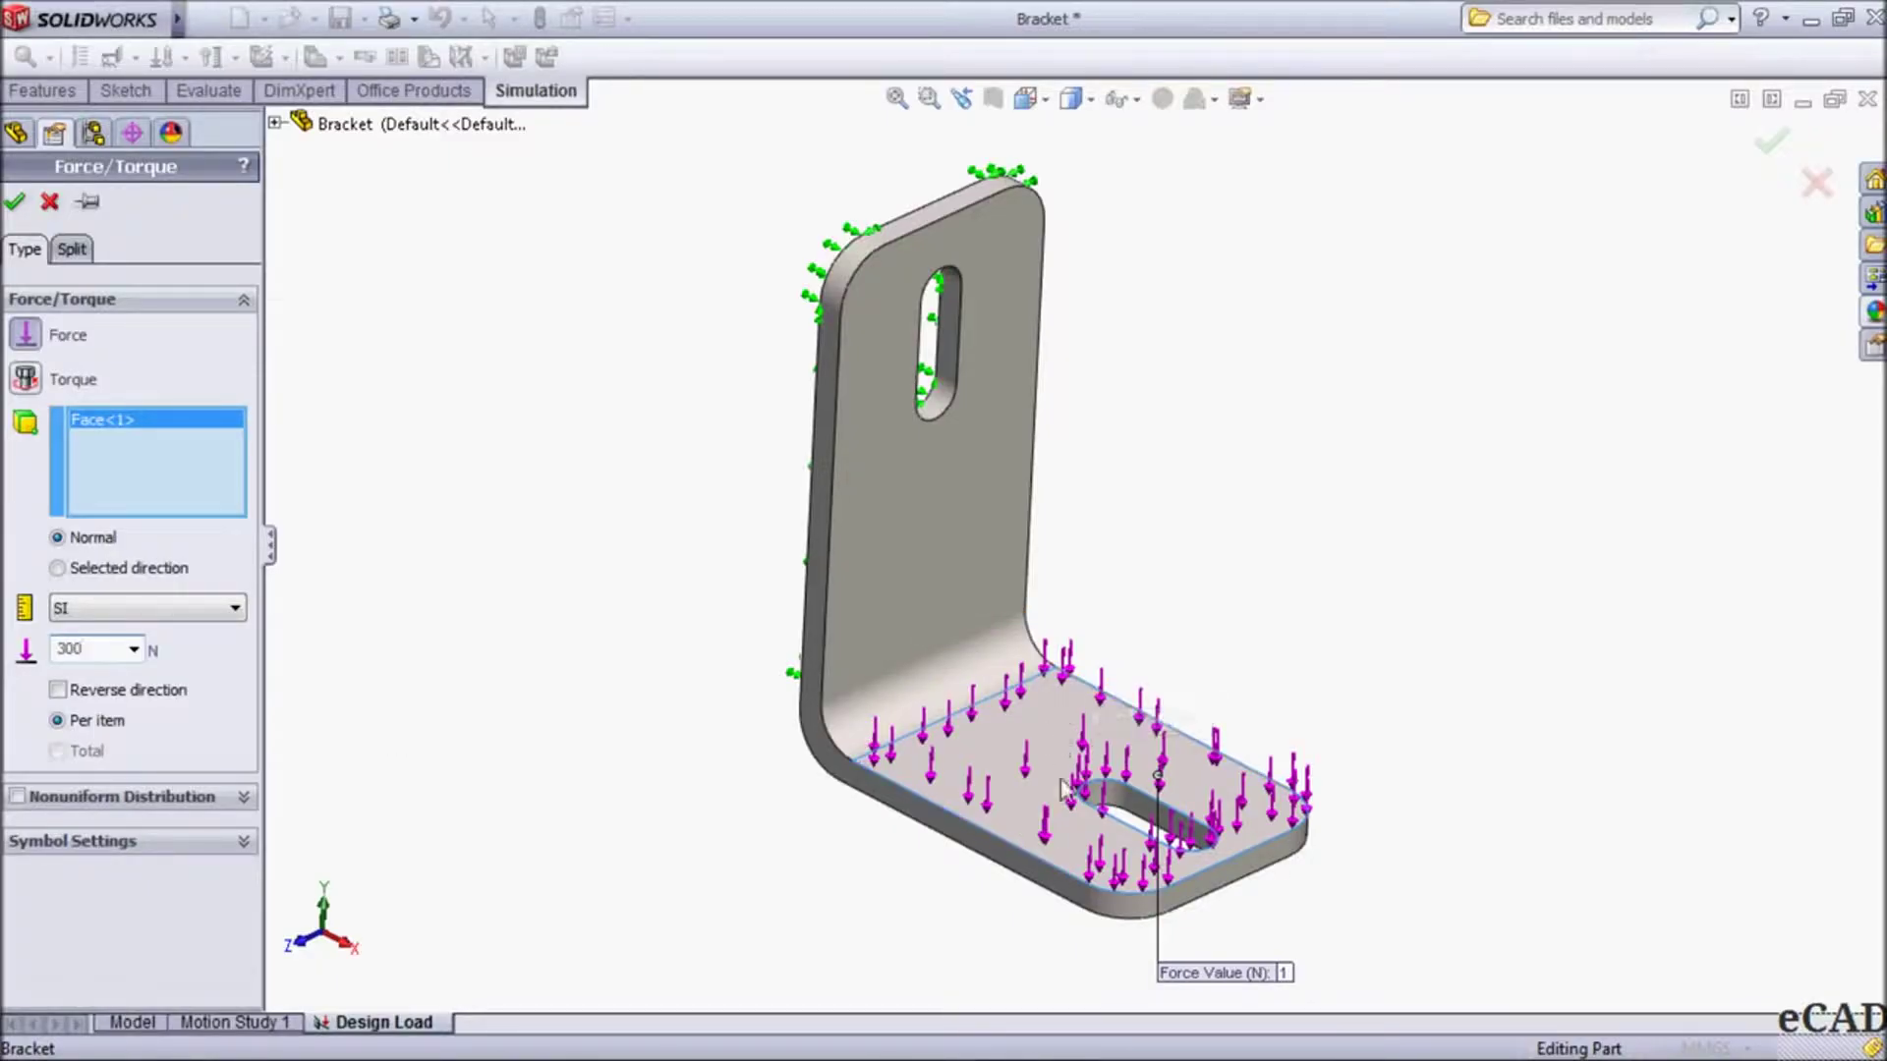
click(6, 200)
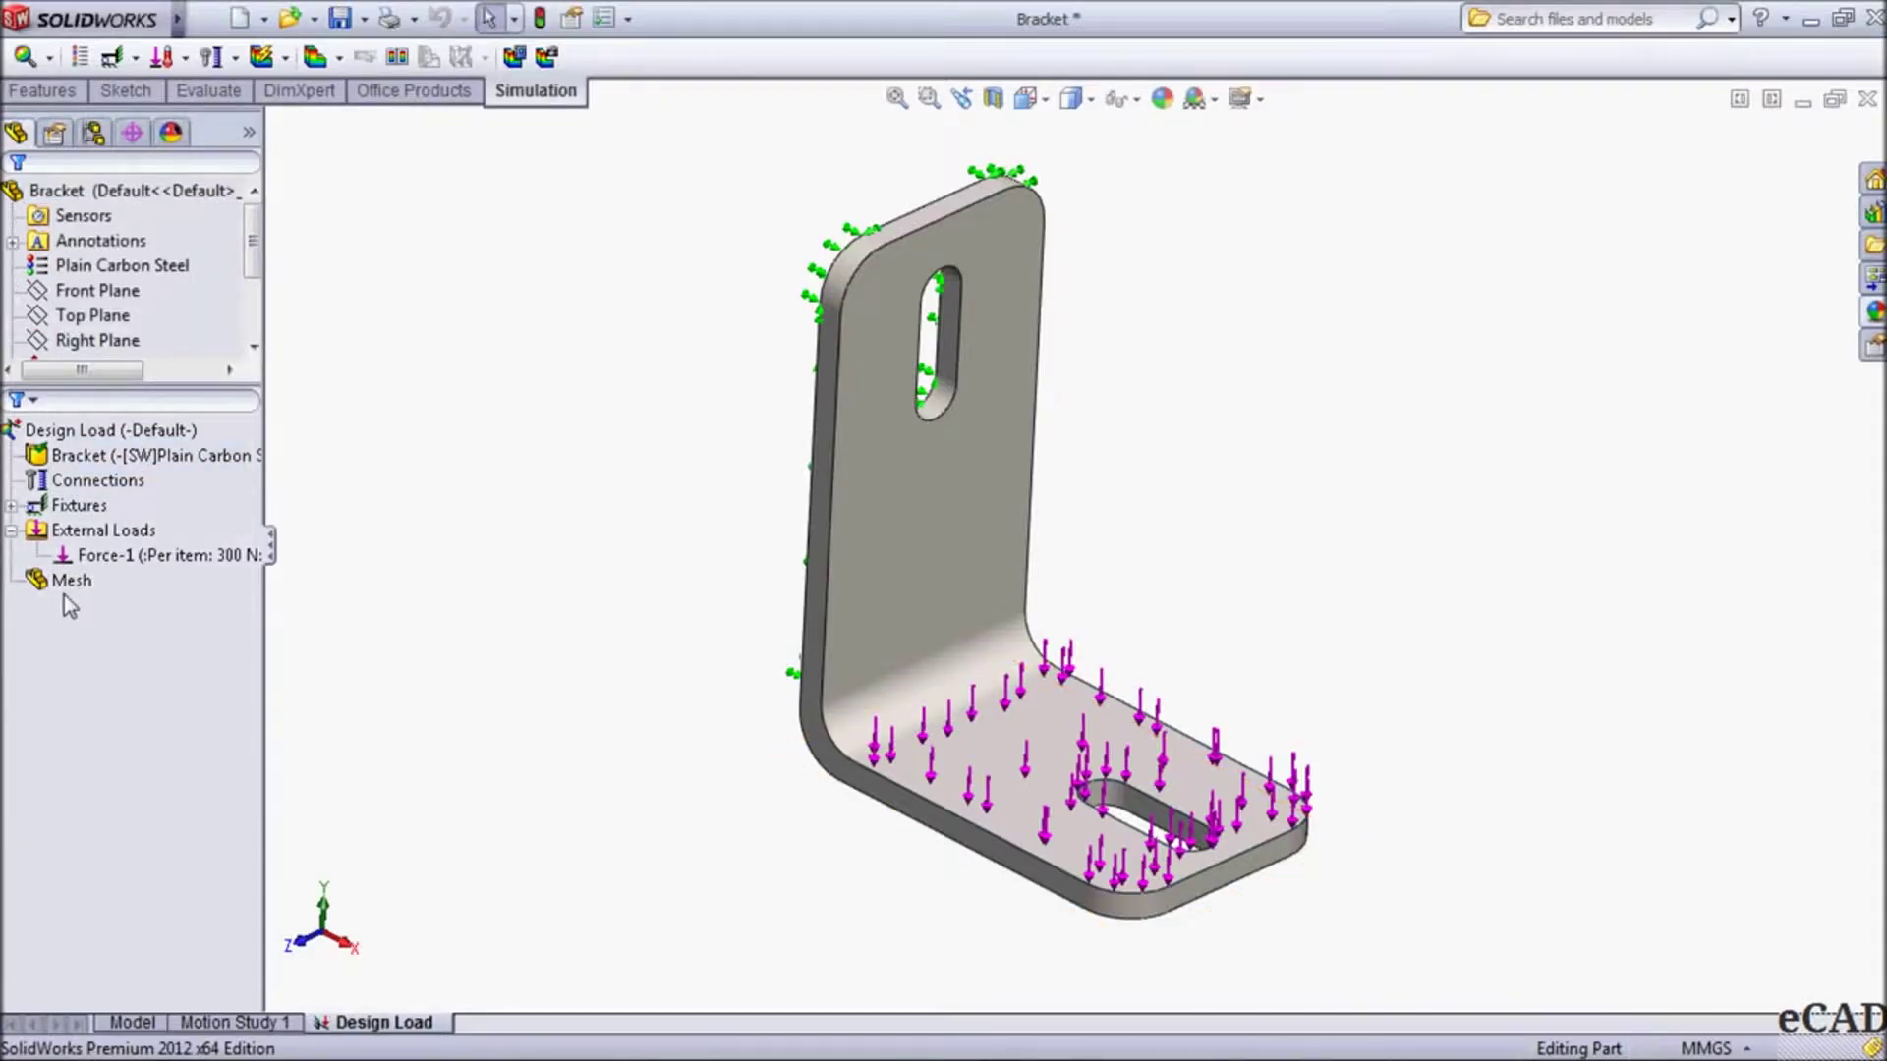
Mesh the bracket with a standard mesh using custom mesh parameters and a global element size of 3 mm
click(65, 557)
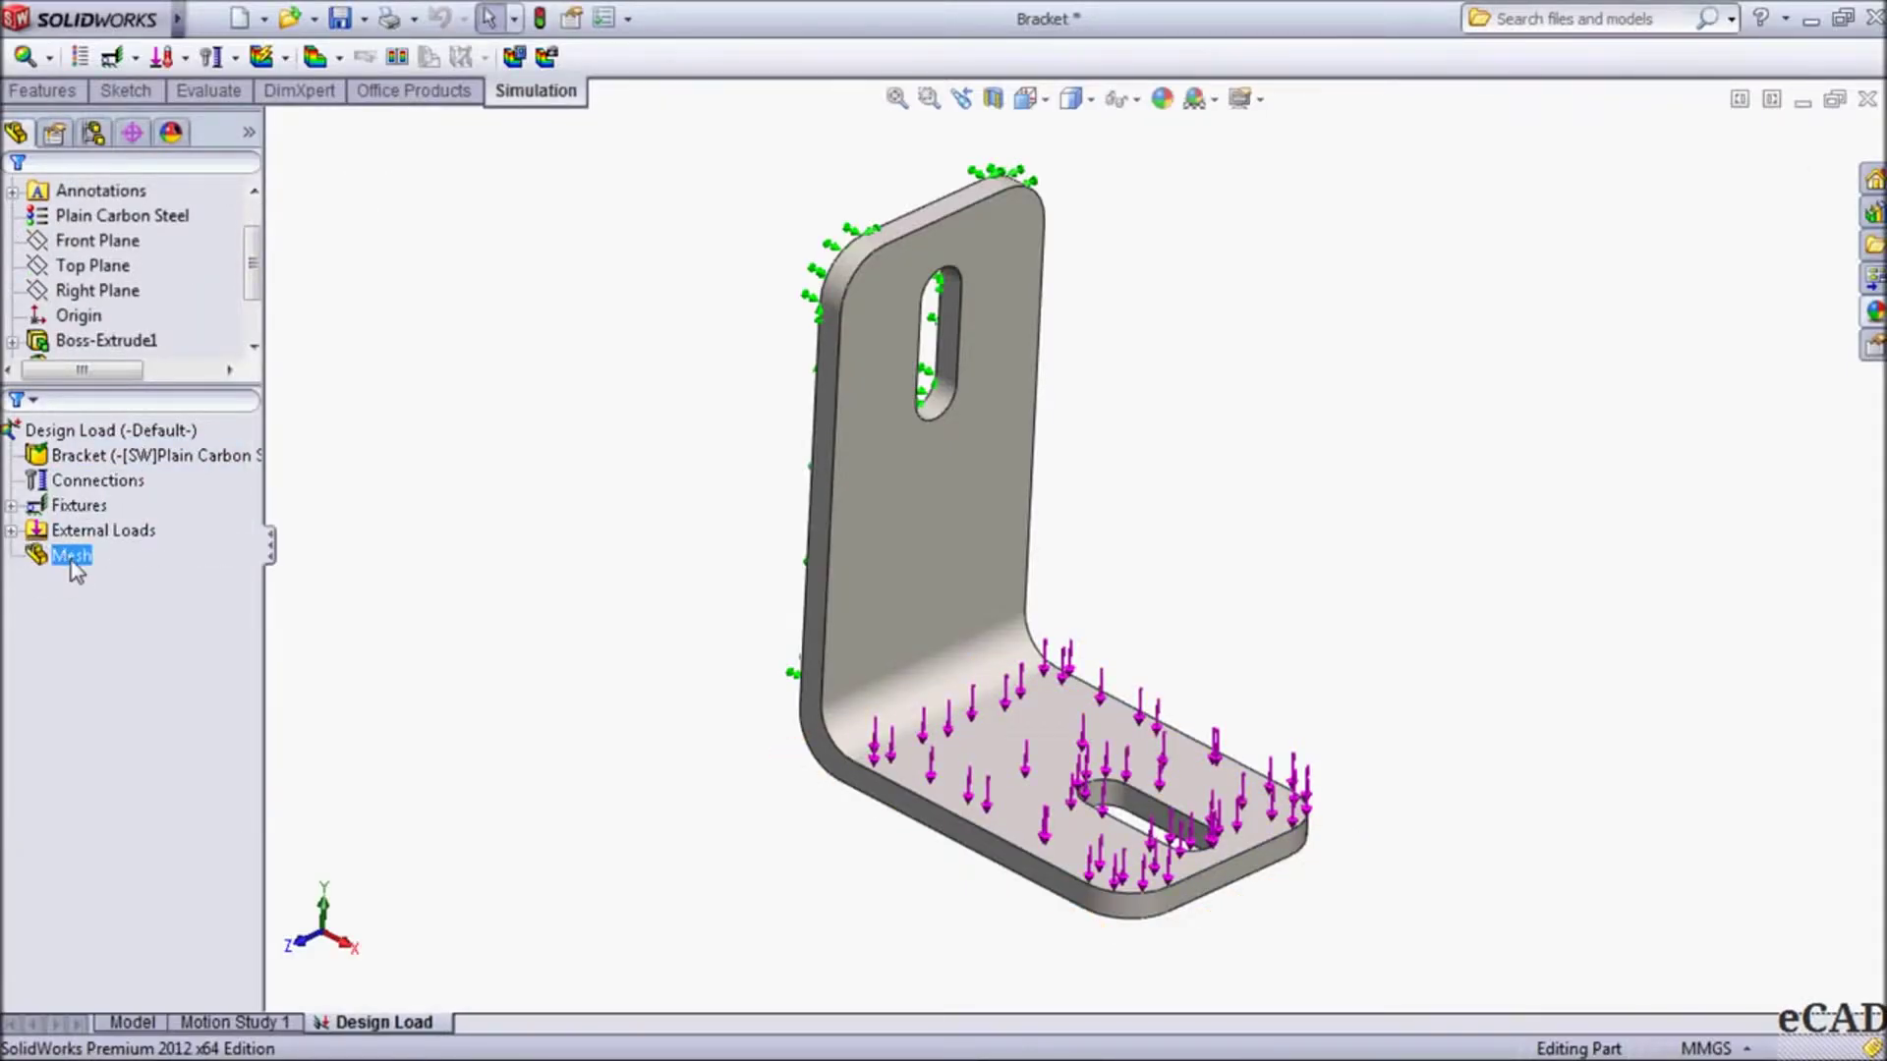
right_click(72, 562)
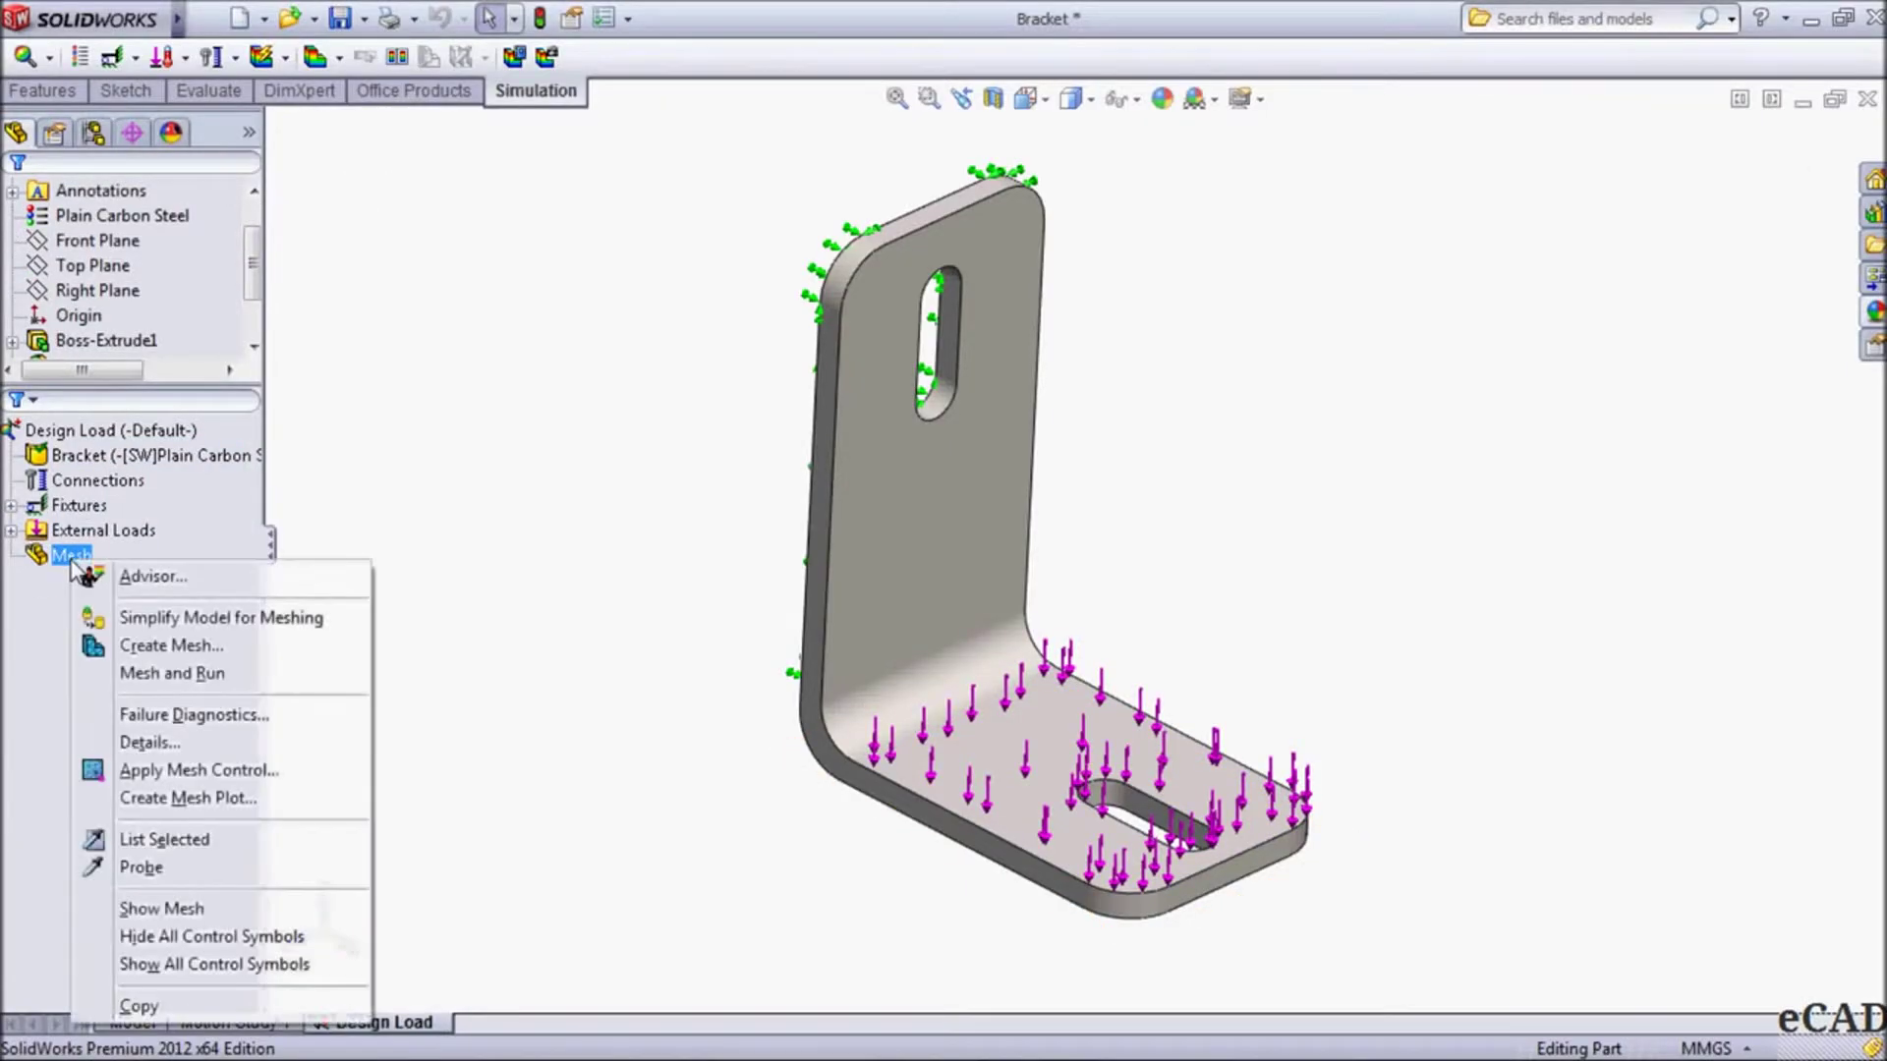
click(135, 646)
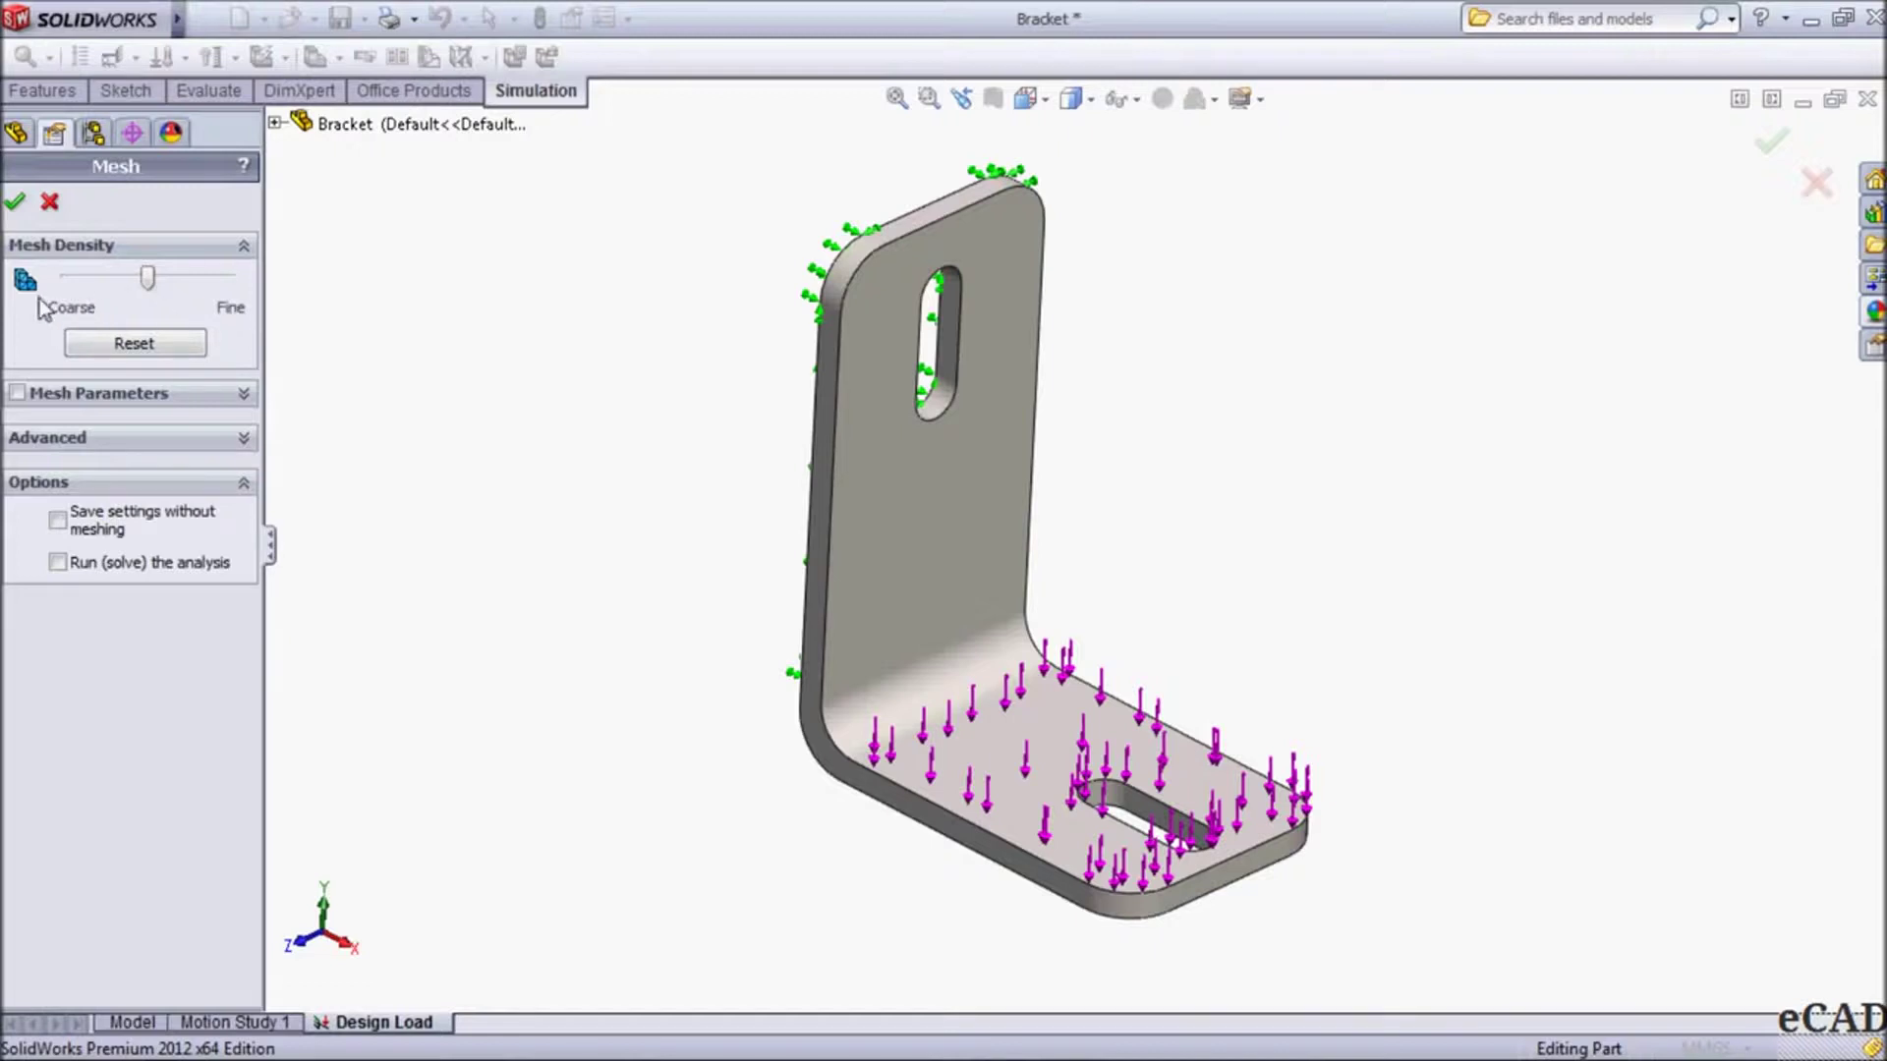
click(18, 394)
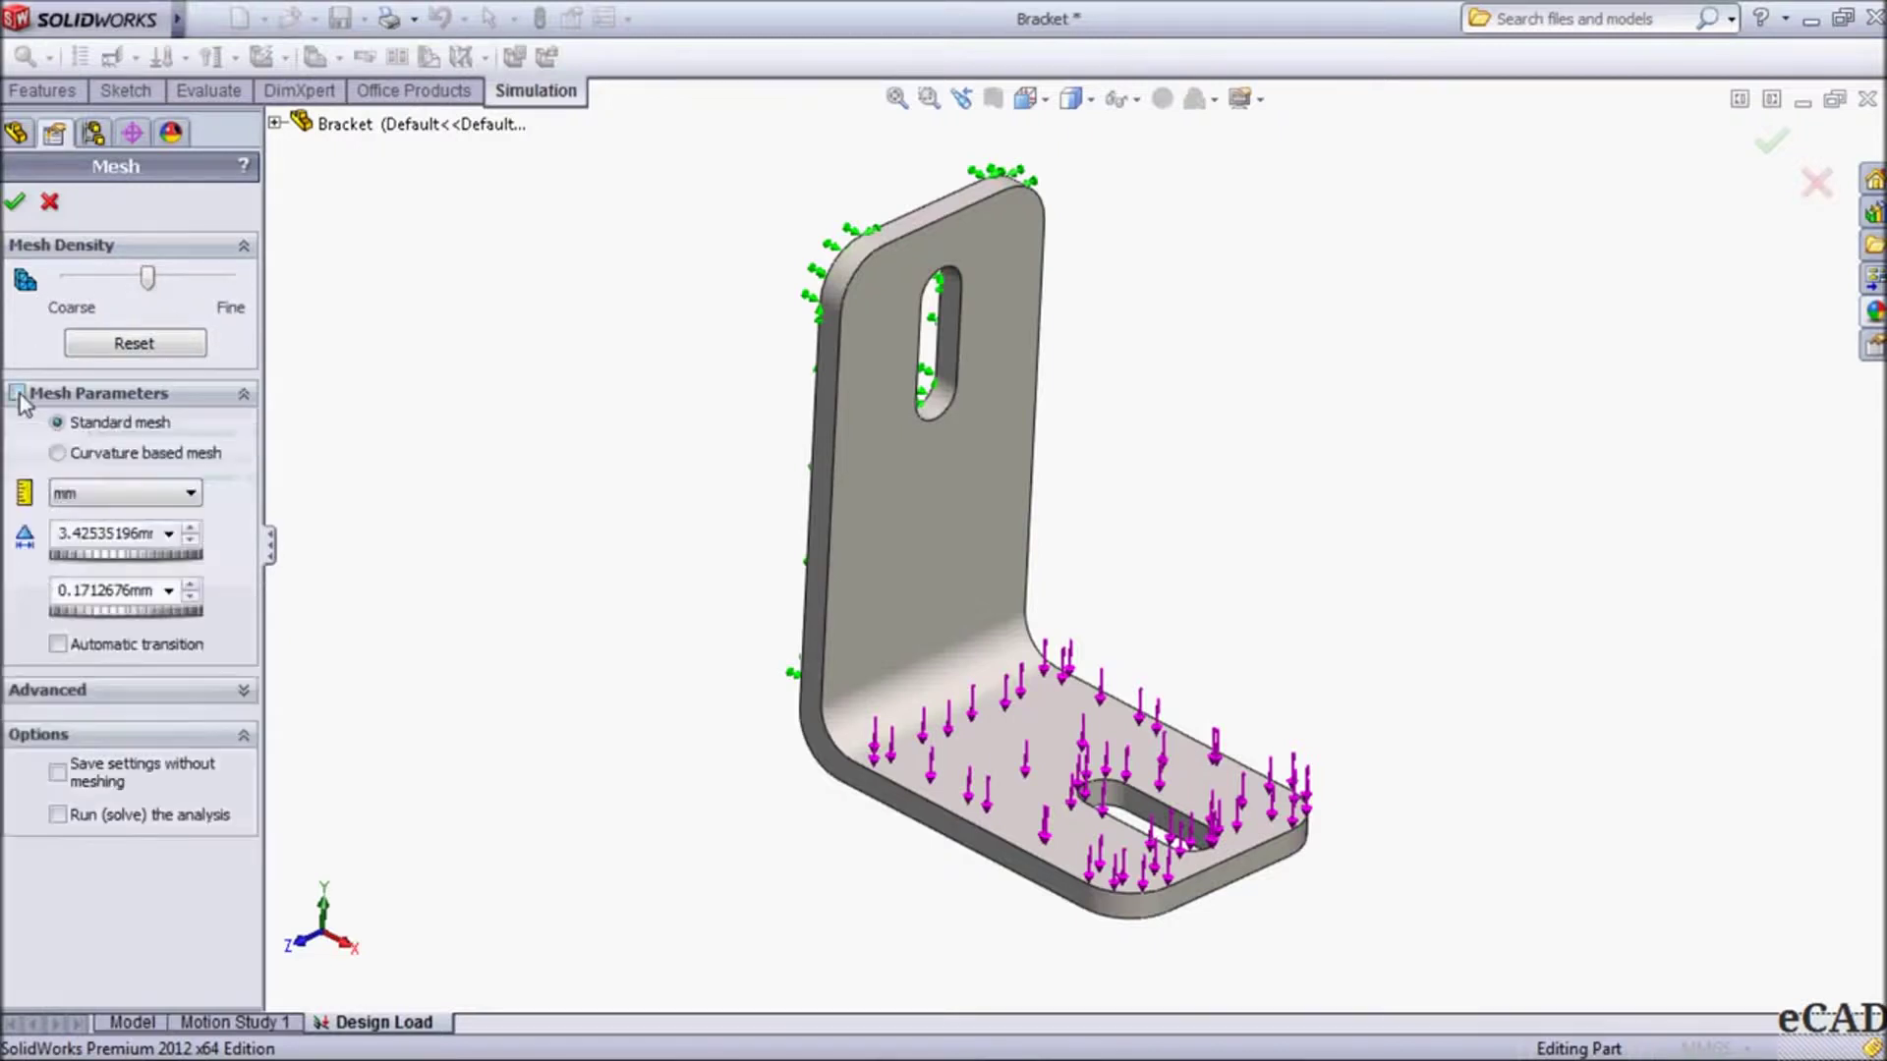
double_click(71, 536)
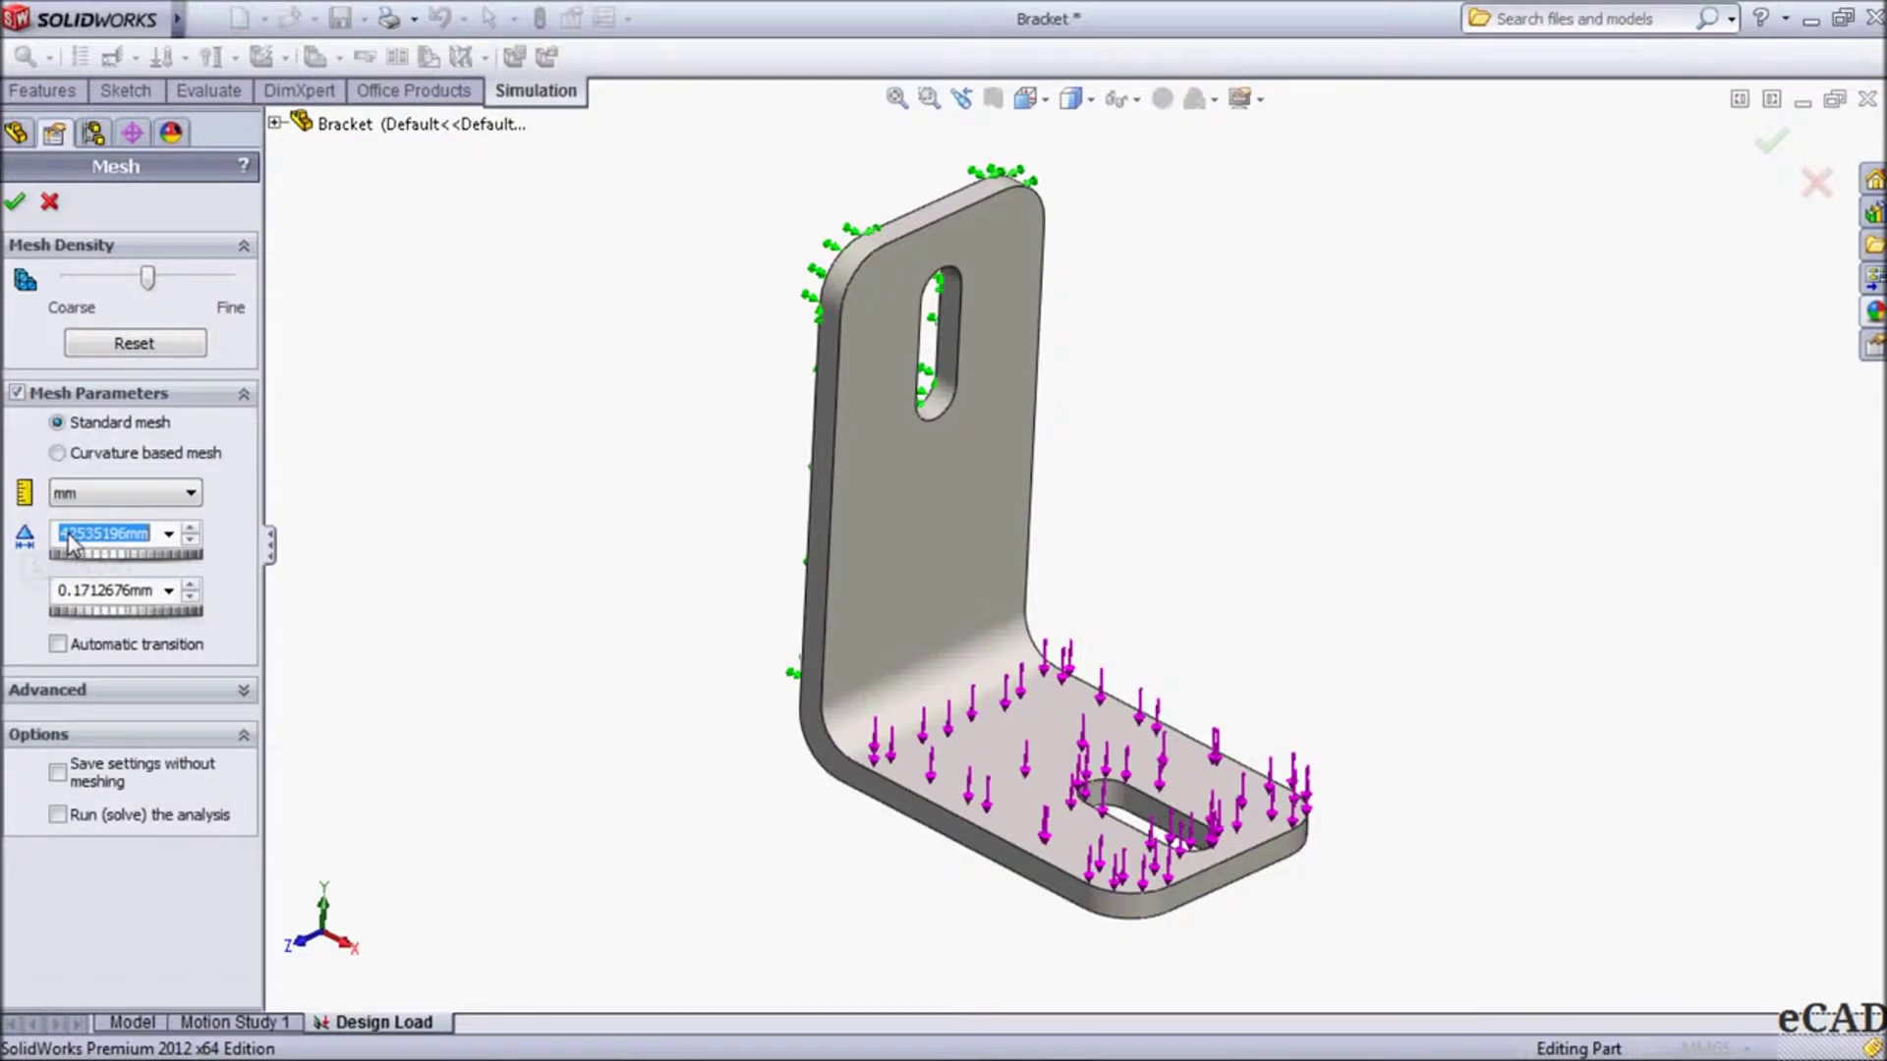
text(3)
drag(268, 558, 249, 565)
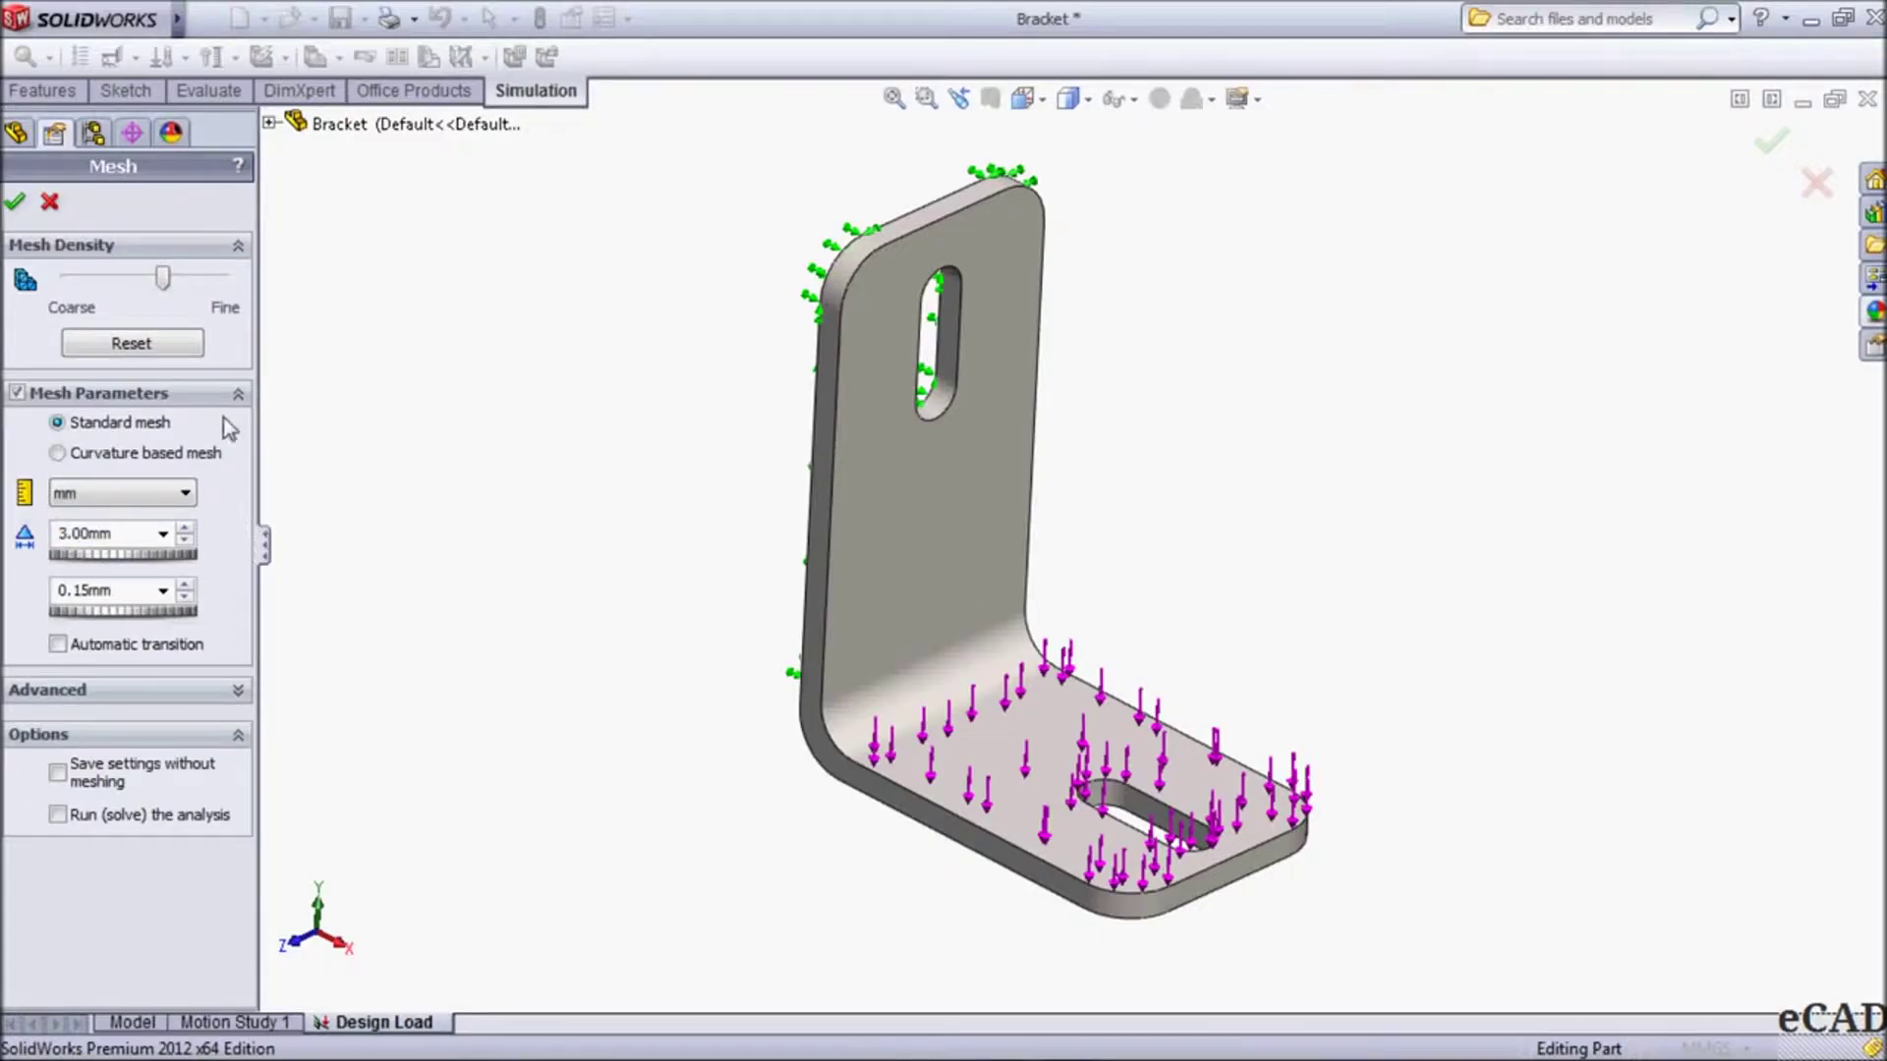
click(15, 201)
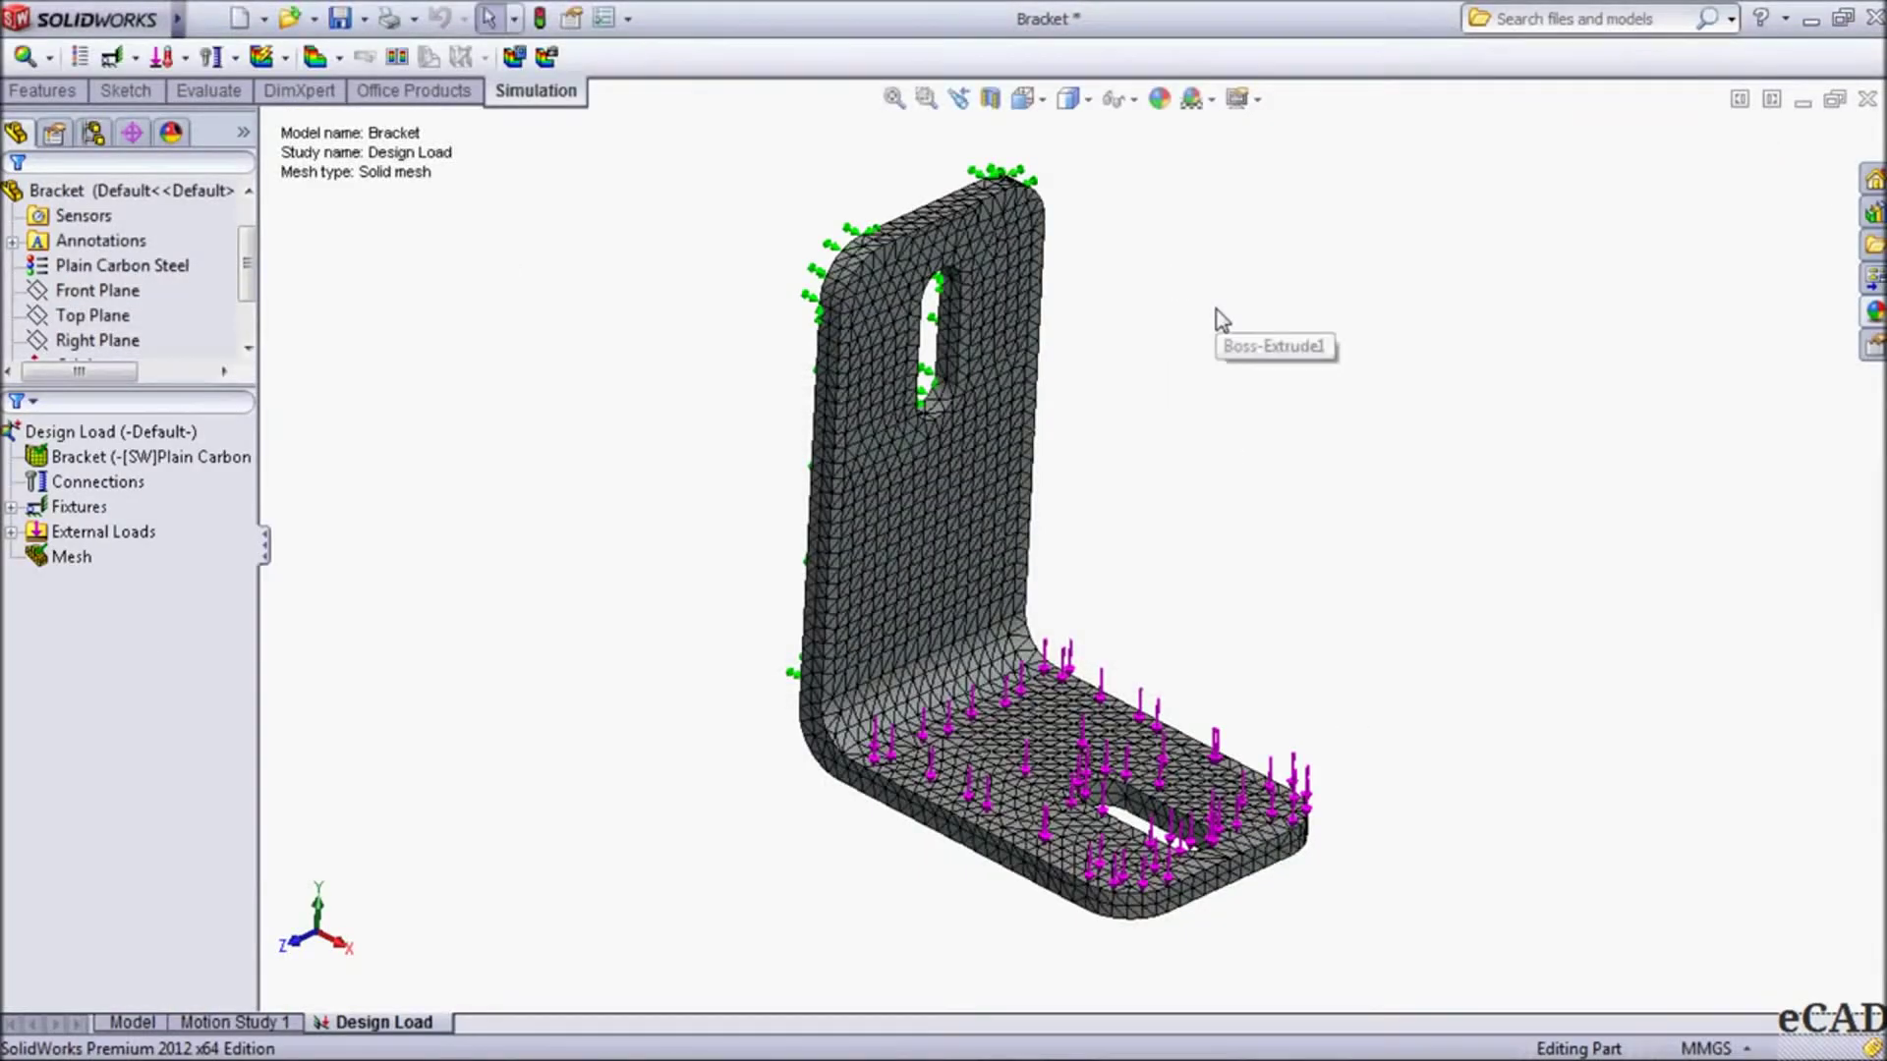
Run the Design Load study on the meshed bracket, shown in isometric orientation
click(1067, 99)
click(1099, 148)
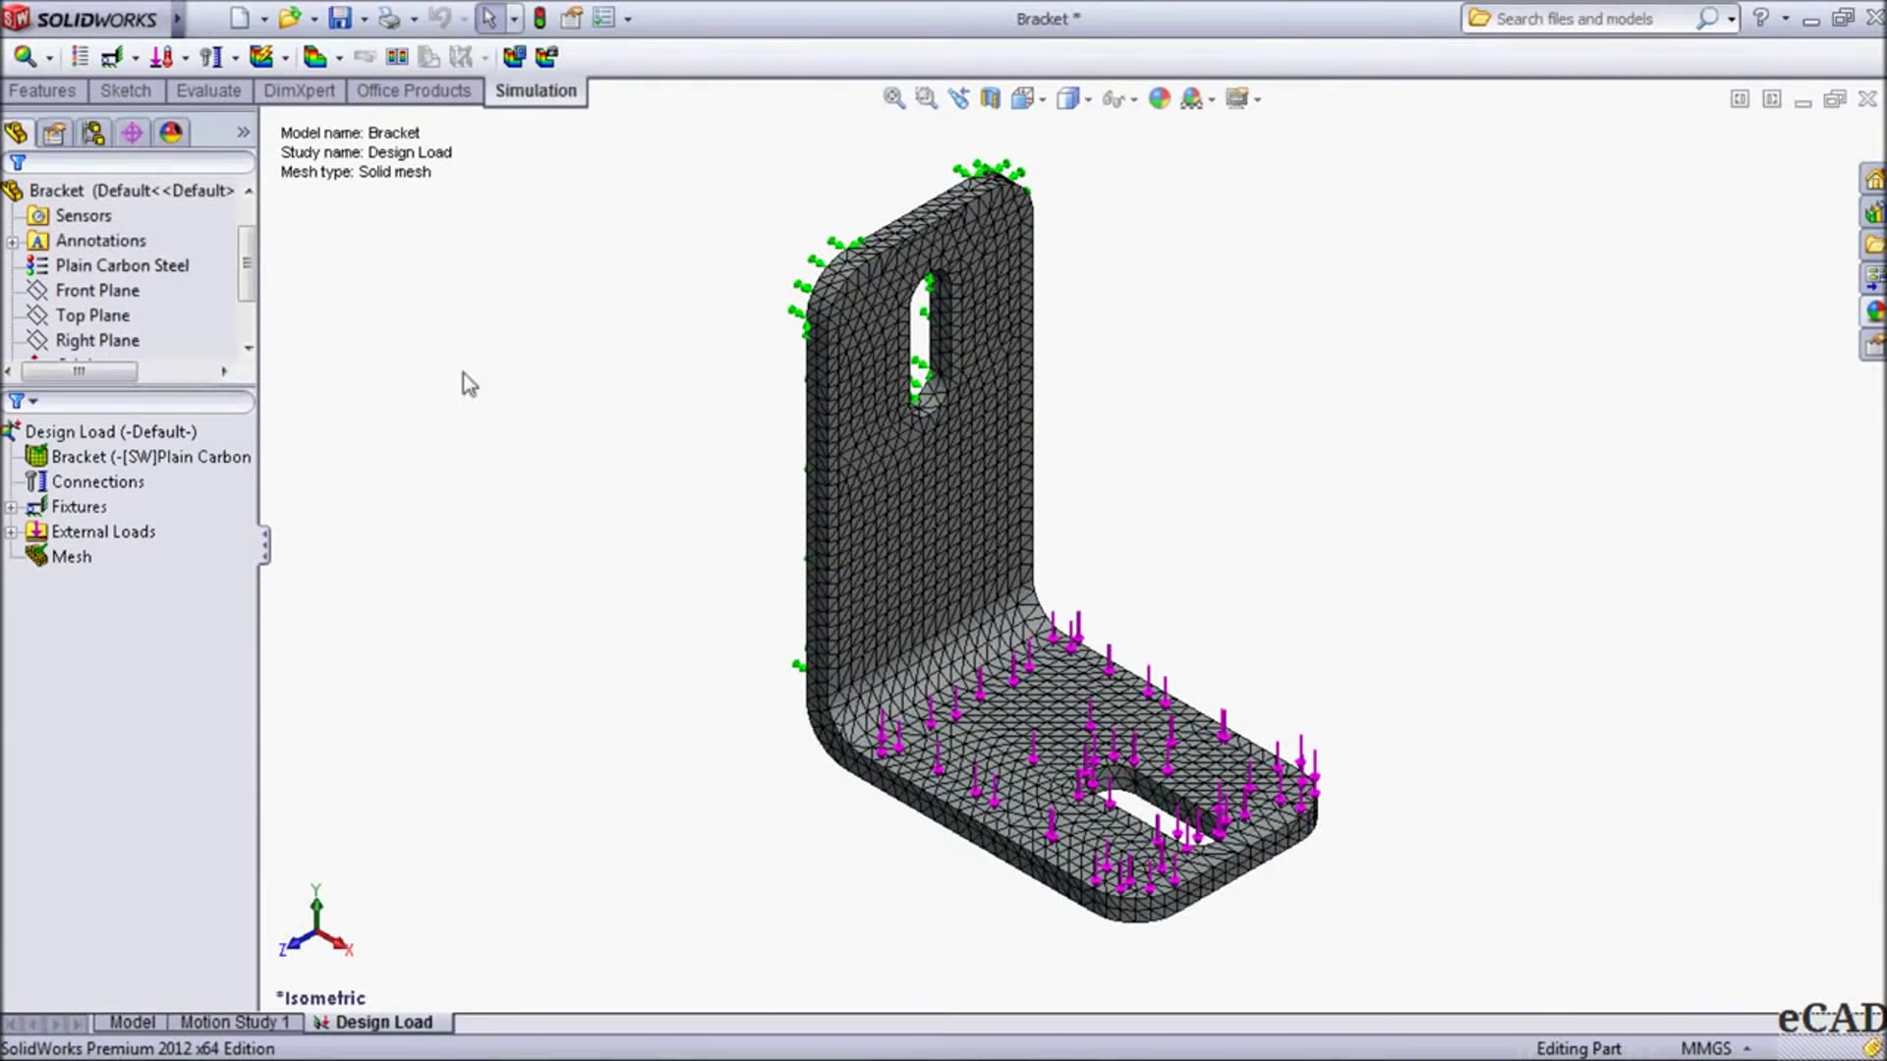
click(67, 533)
right_click(88, 432)
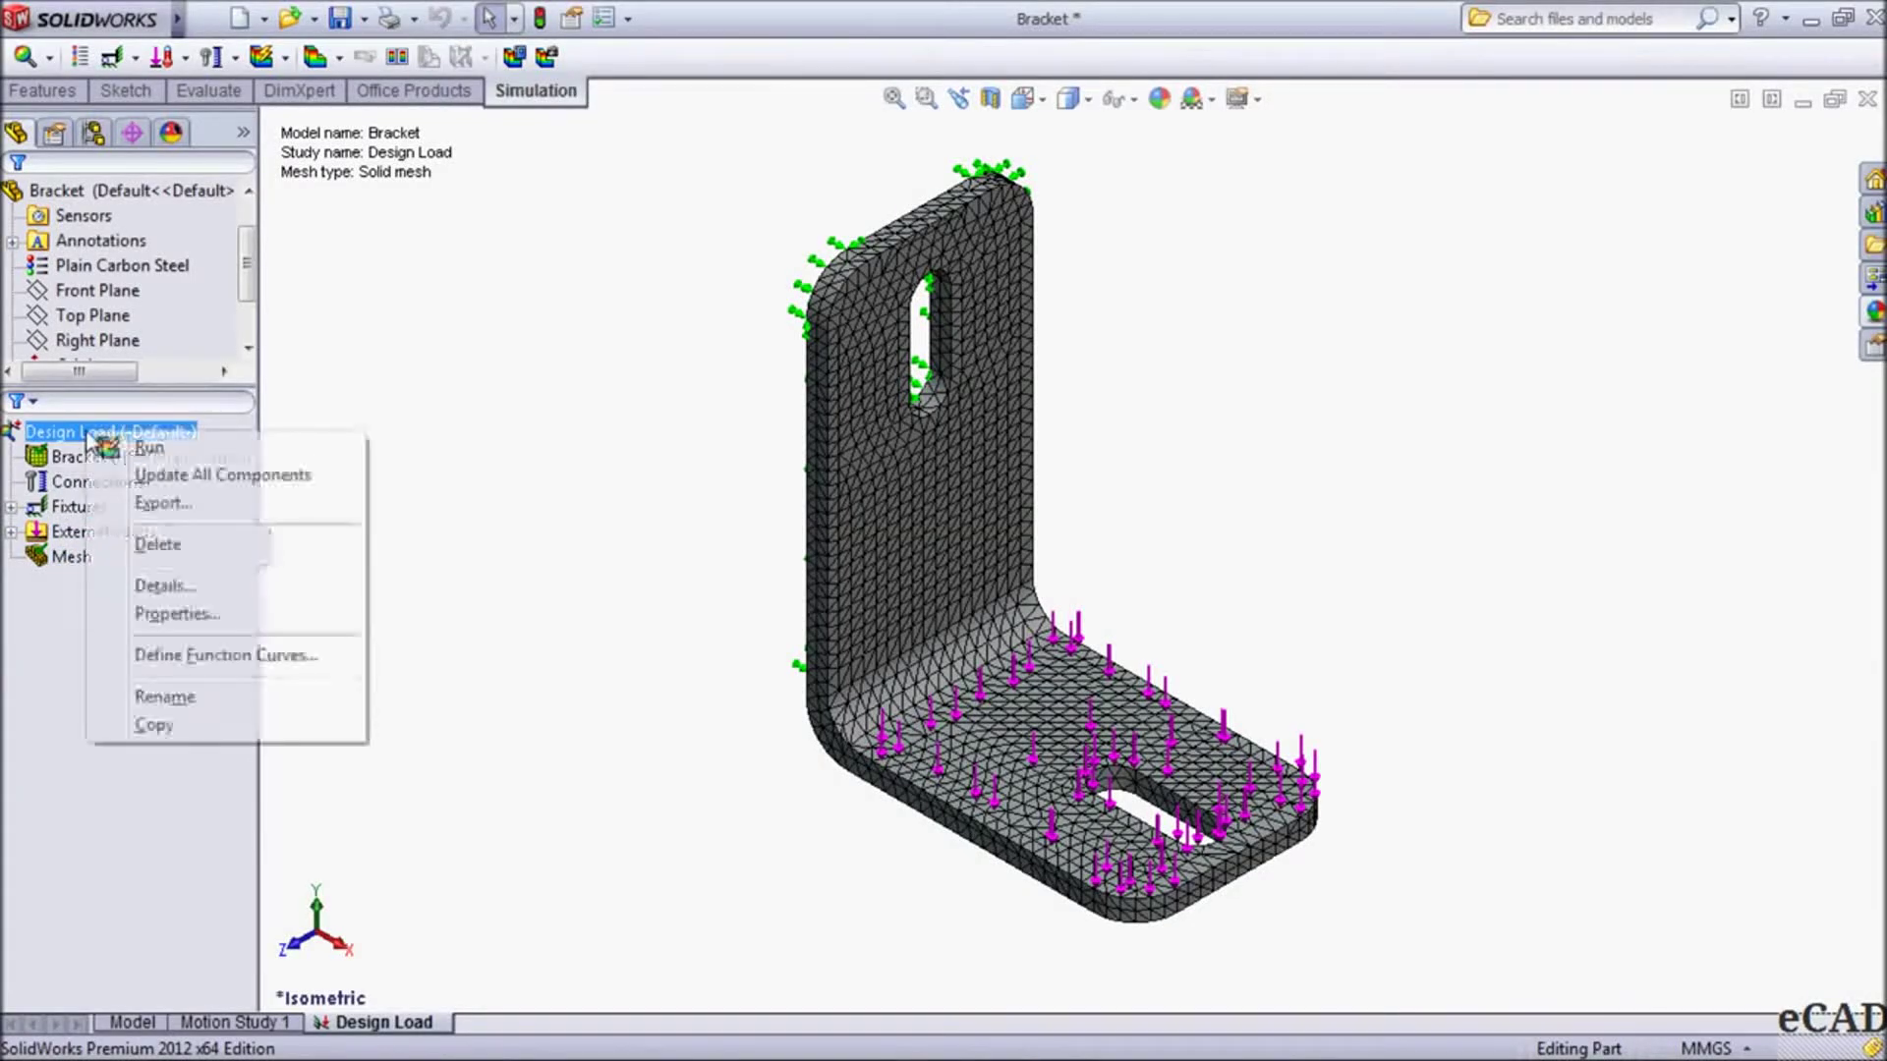
click(147, 447)
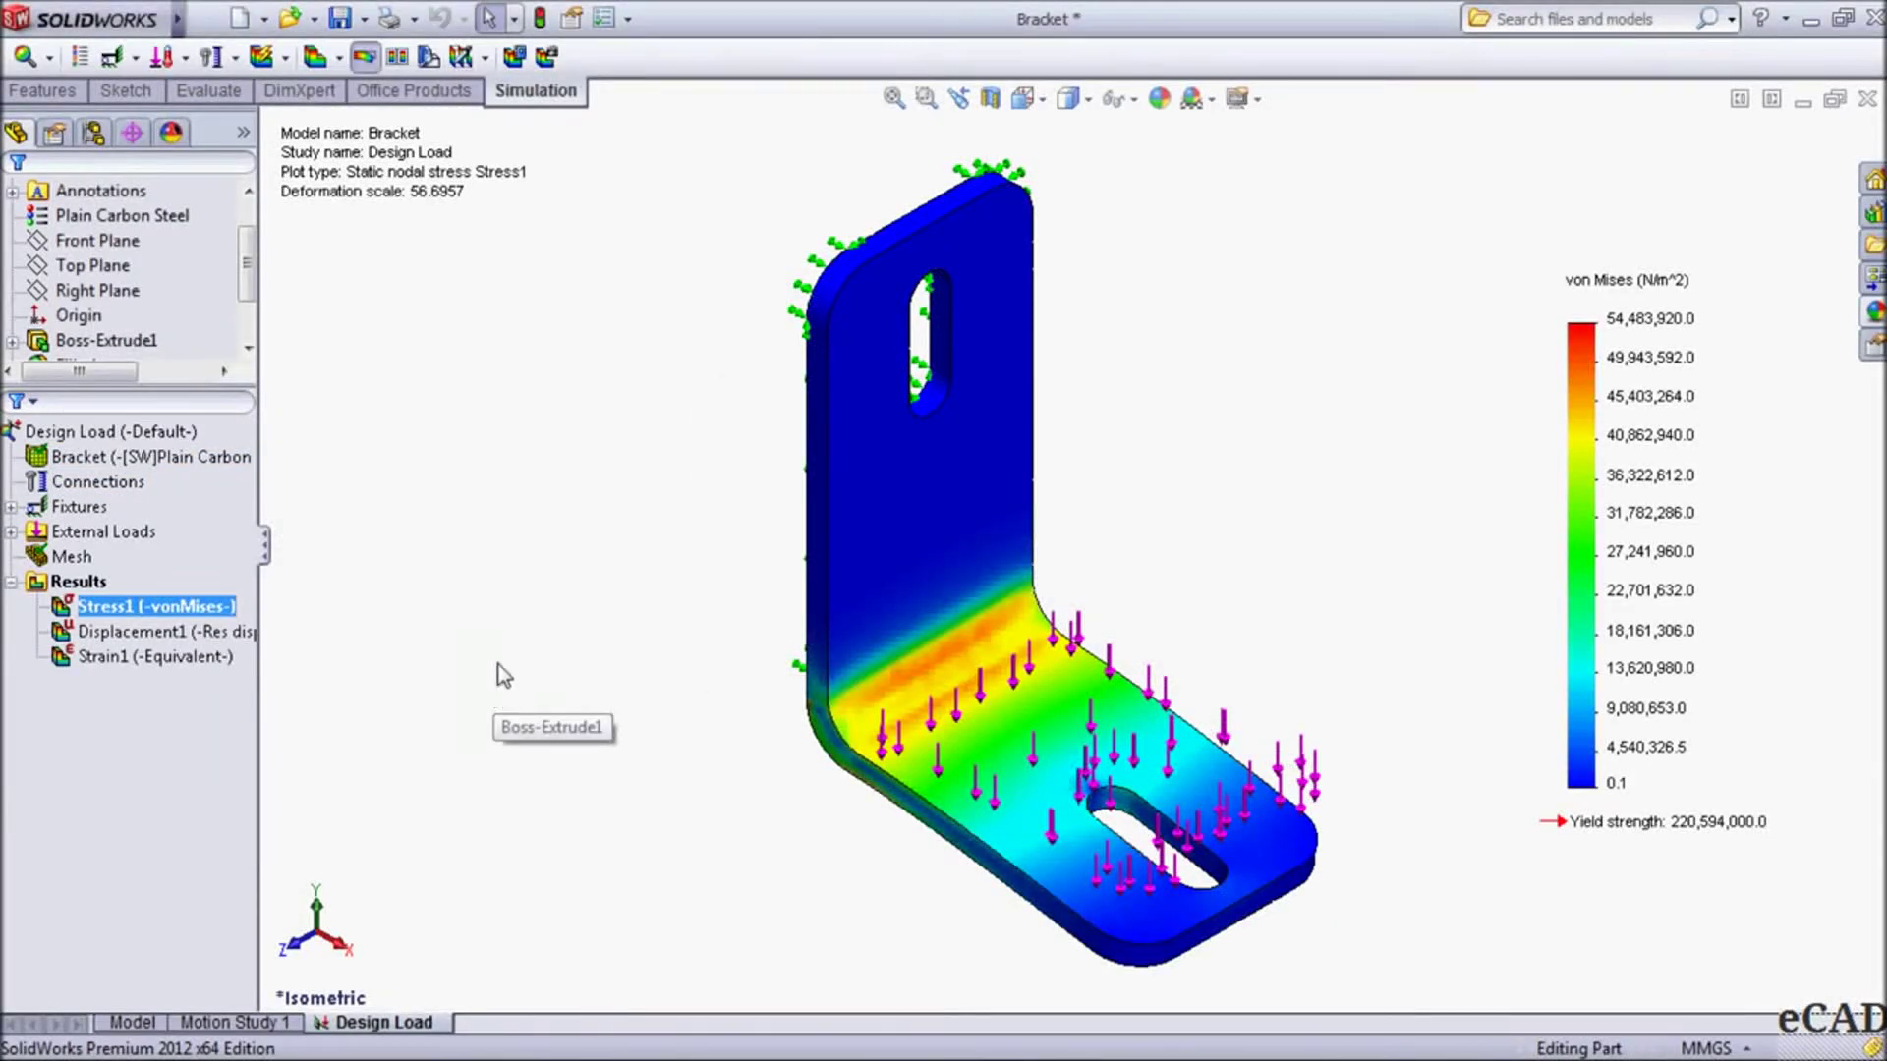
Change the units of the von Mises stress plot to N/mm^2 (MPa)
click(97, 584)
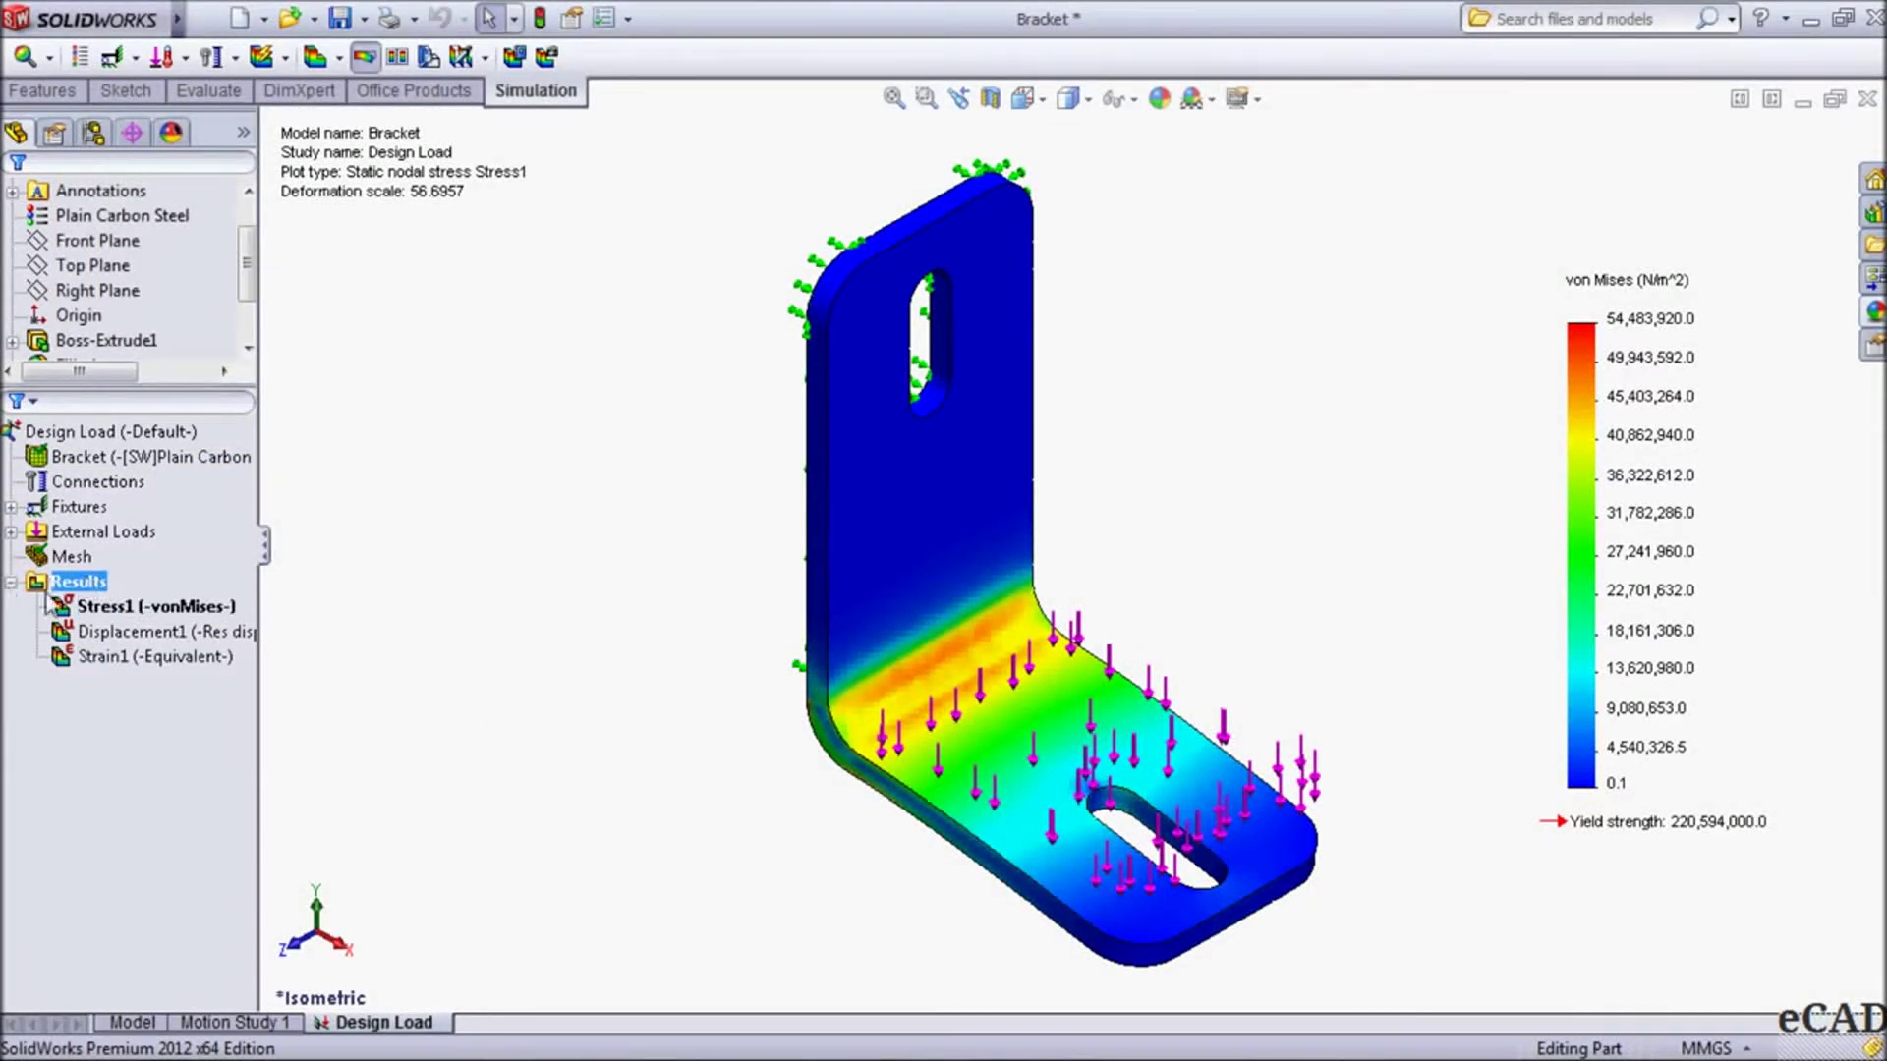
click(104, 658)
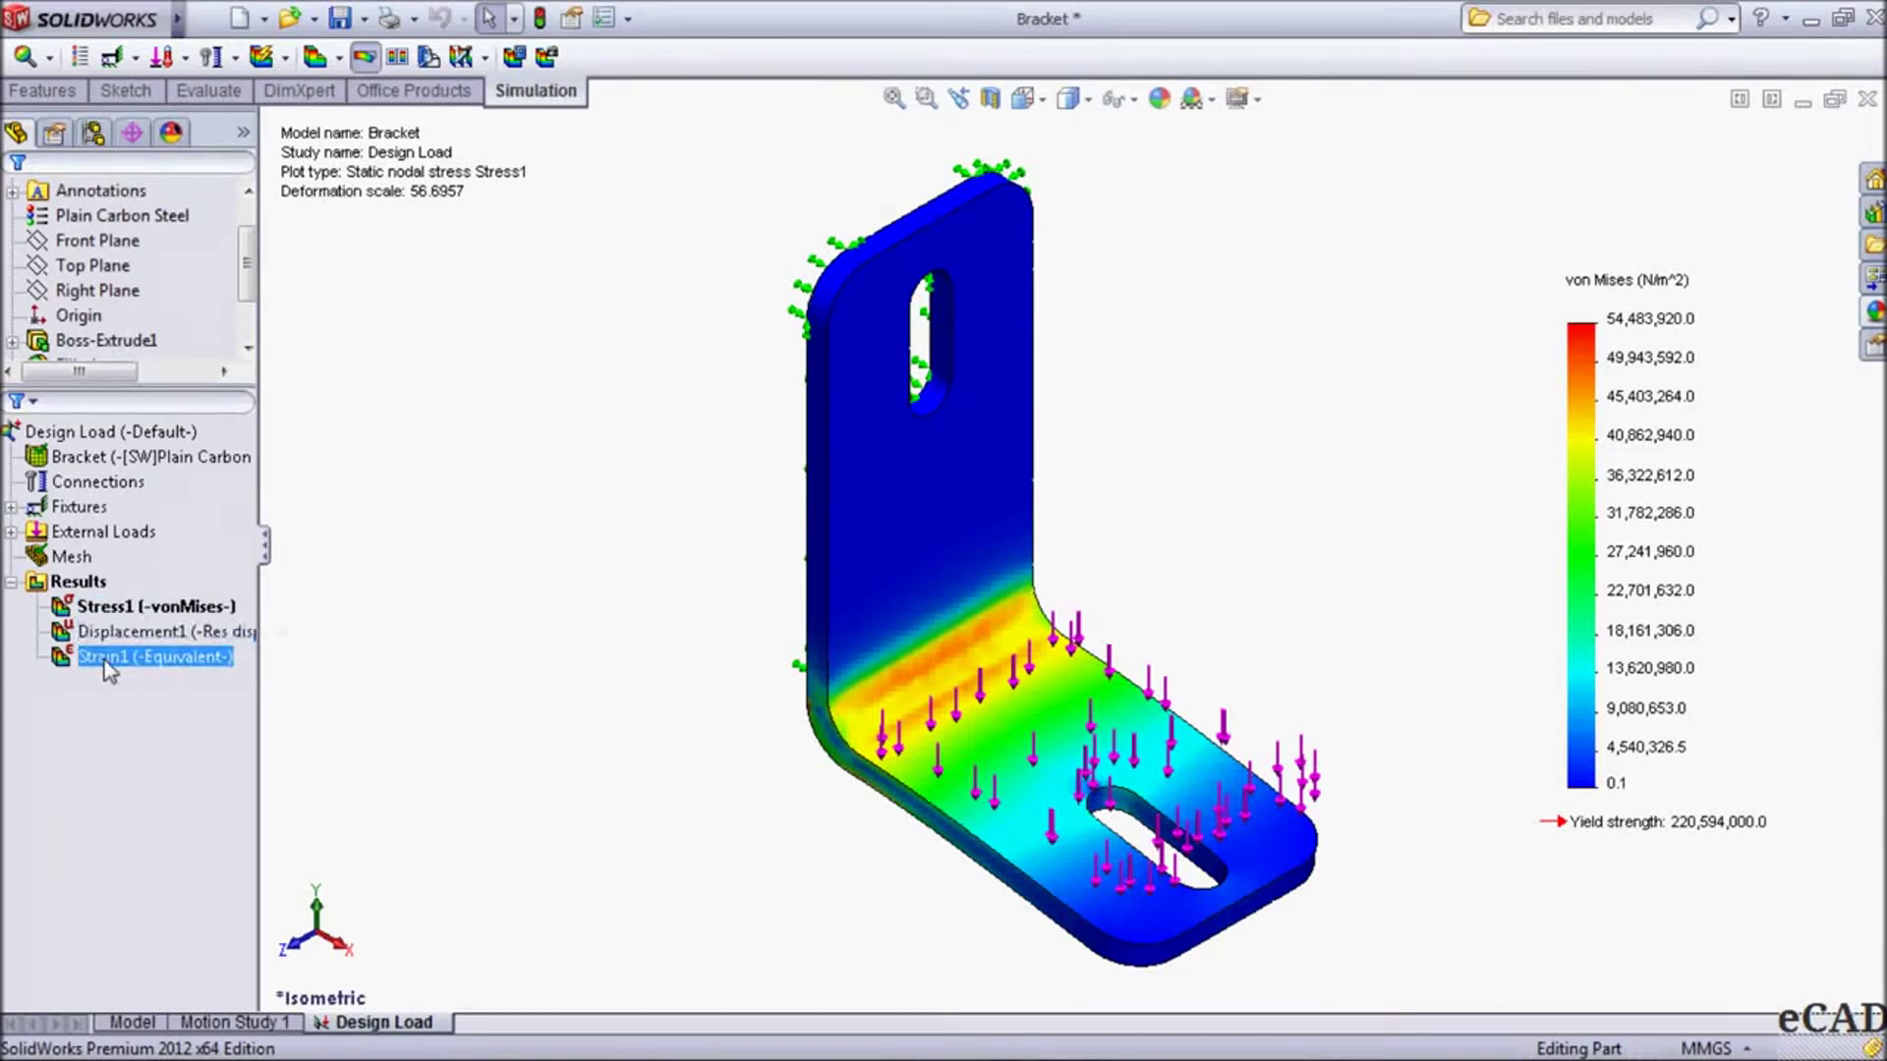
click(127, 606)
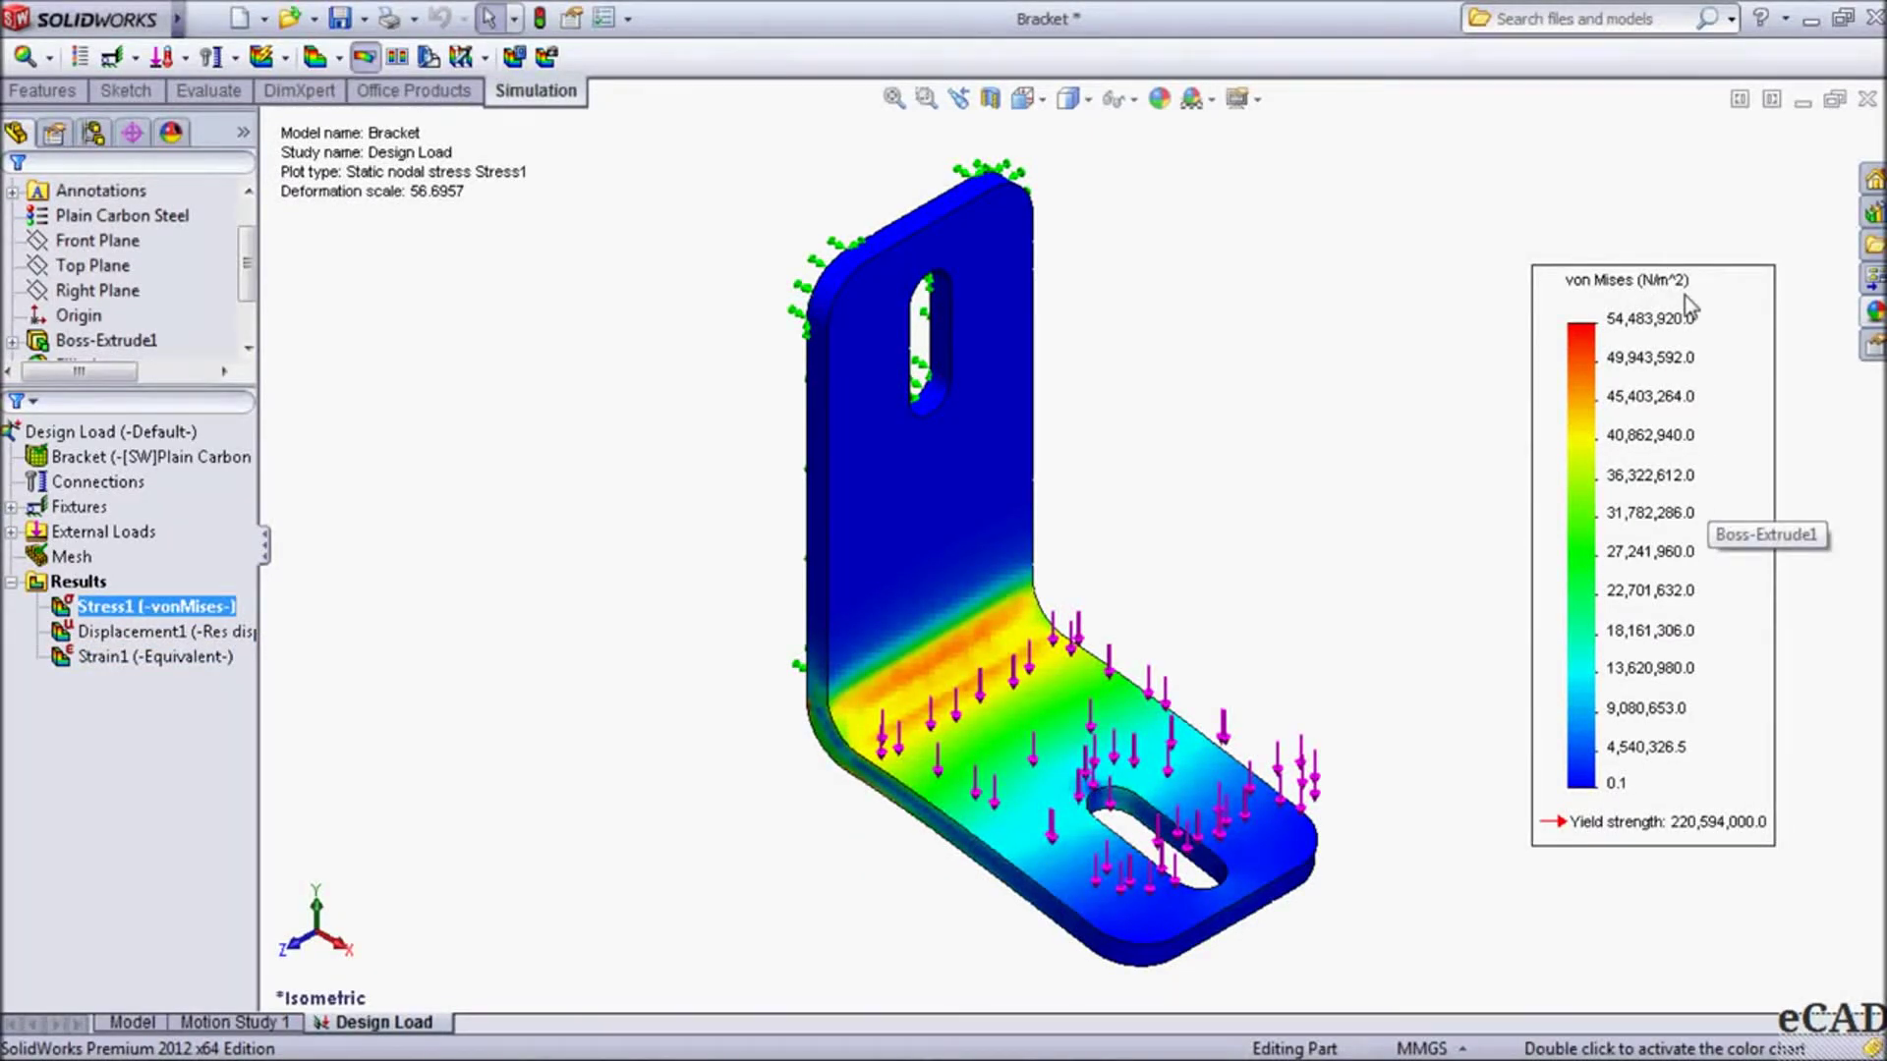
right_click(174, 610)
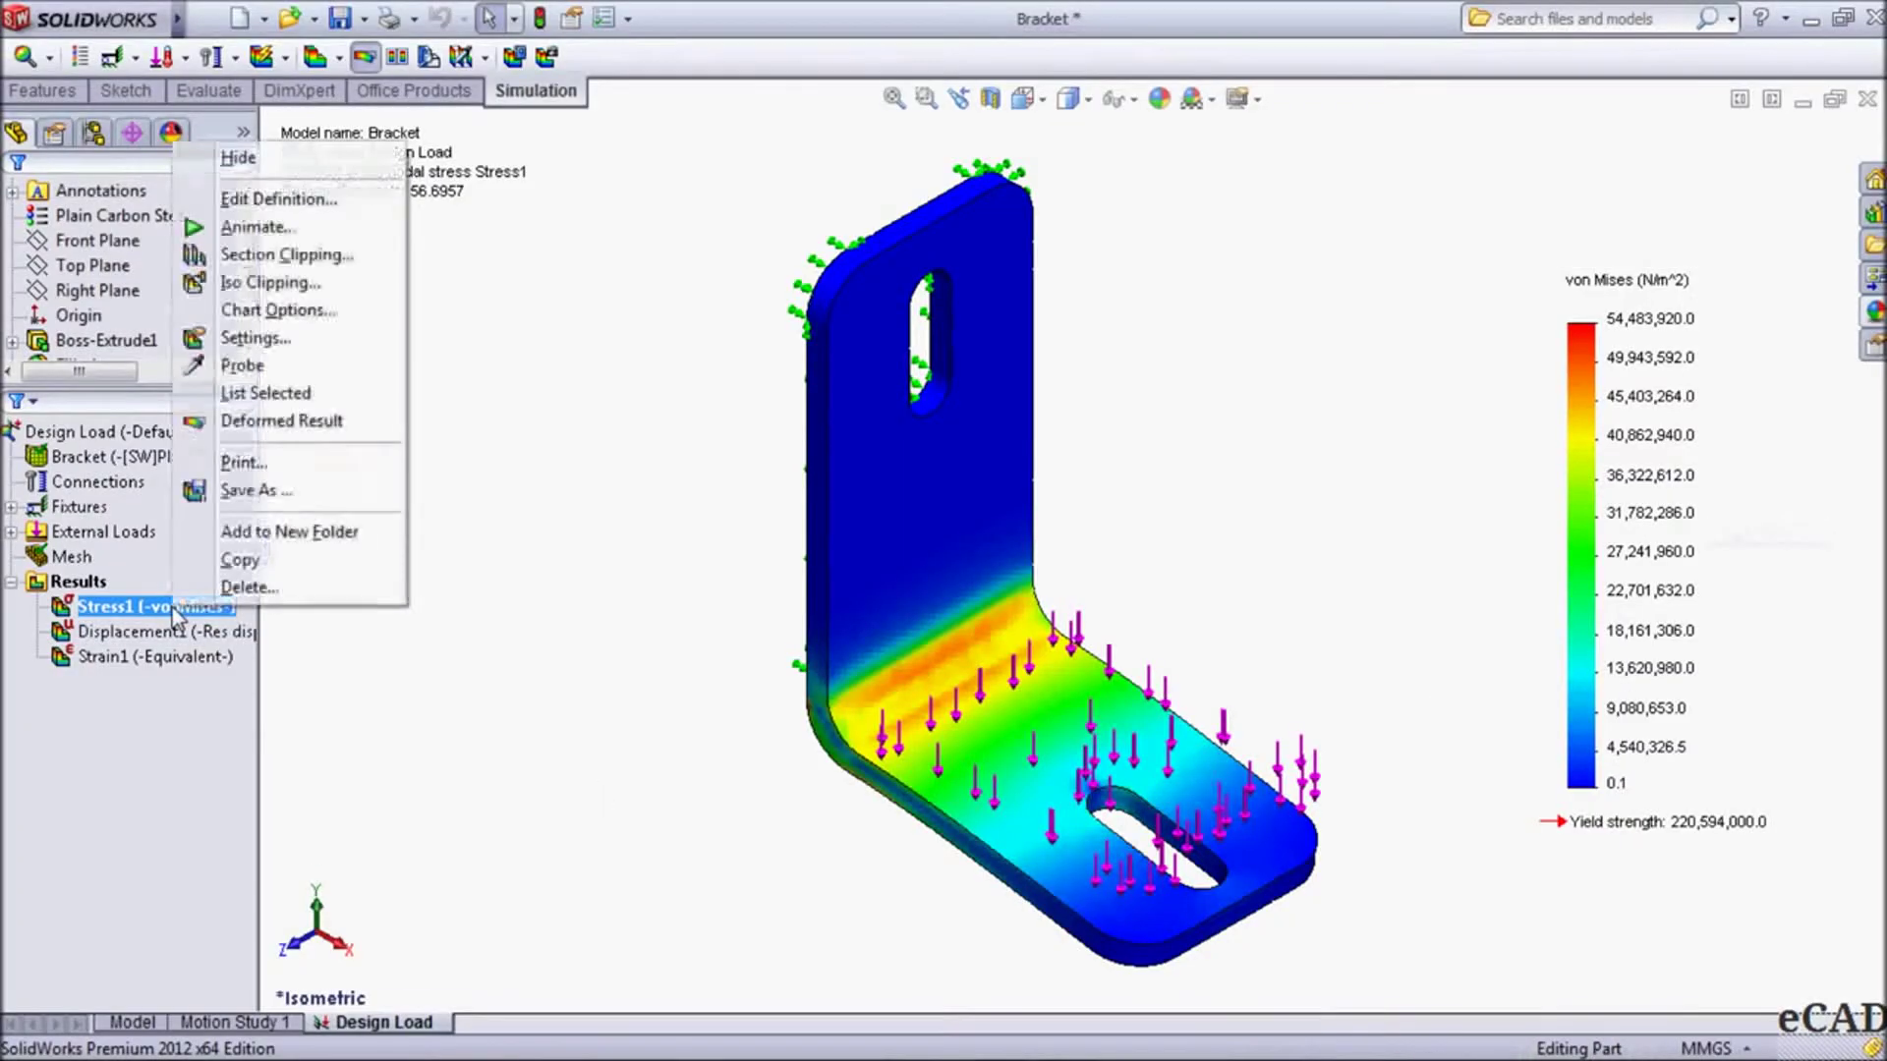
click(280, 199)
click(180, 325)
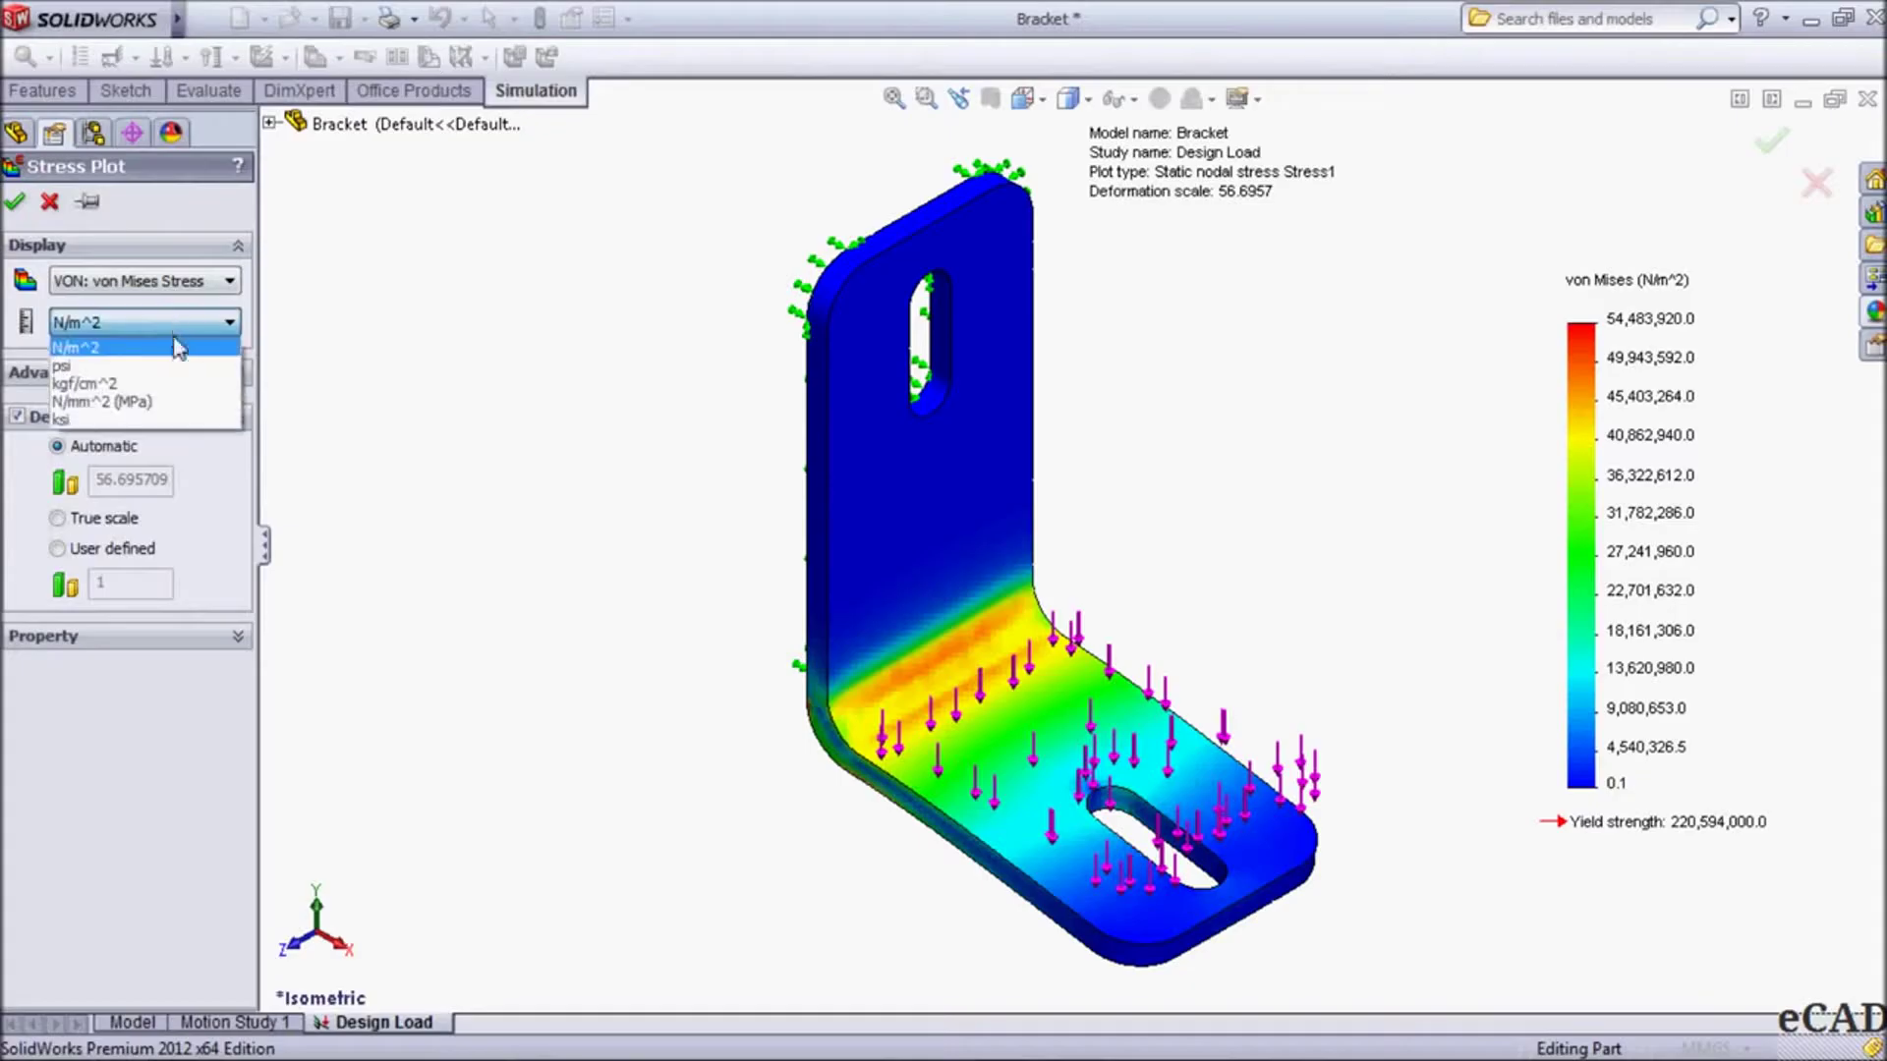
click(132, 401)
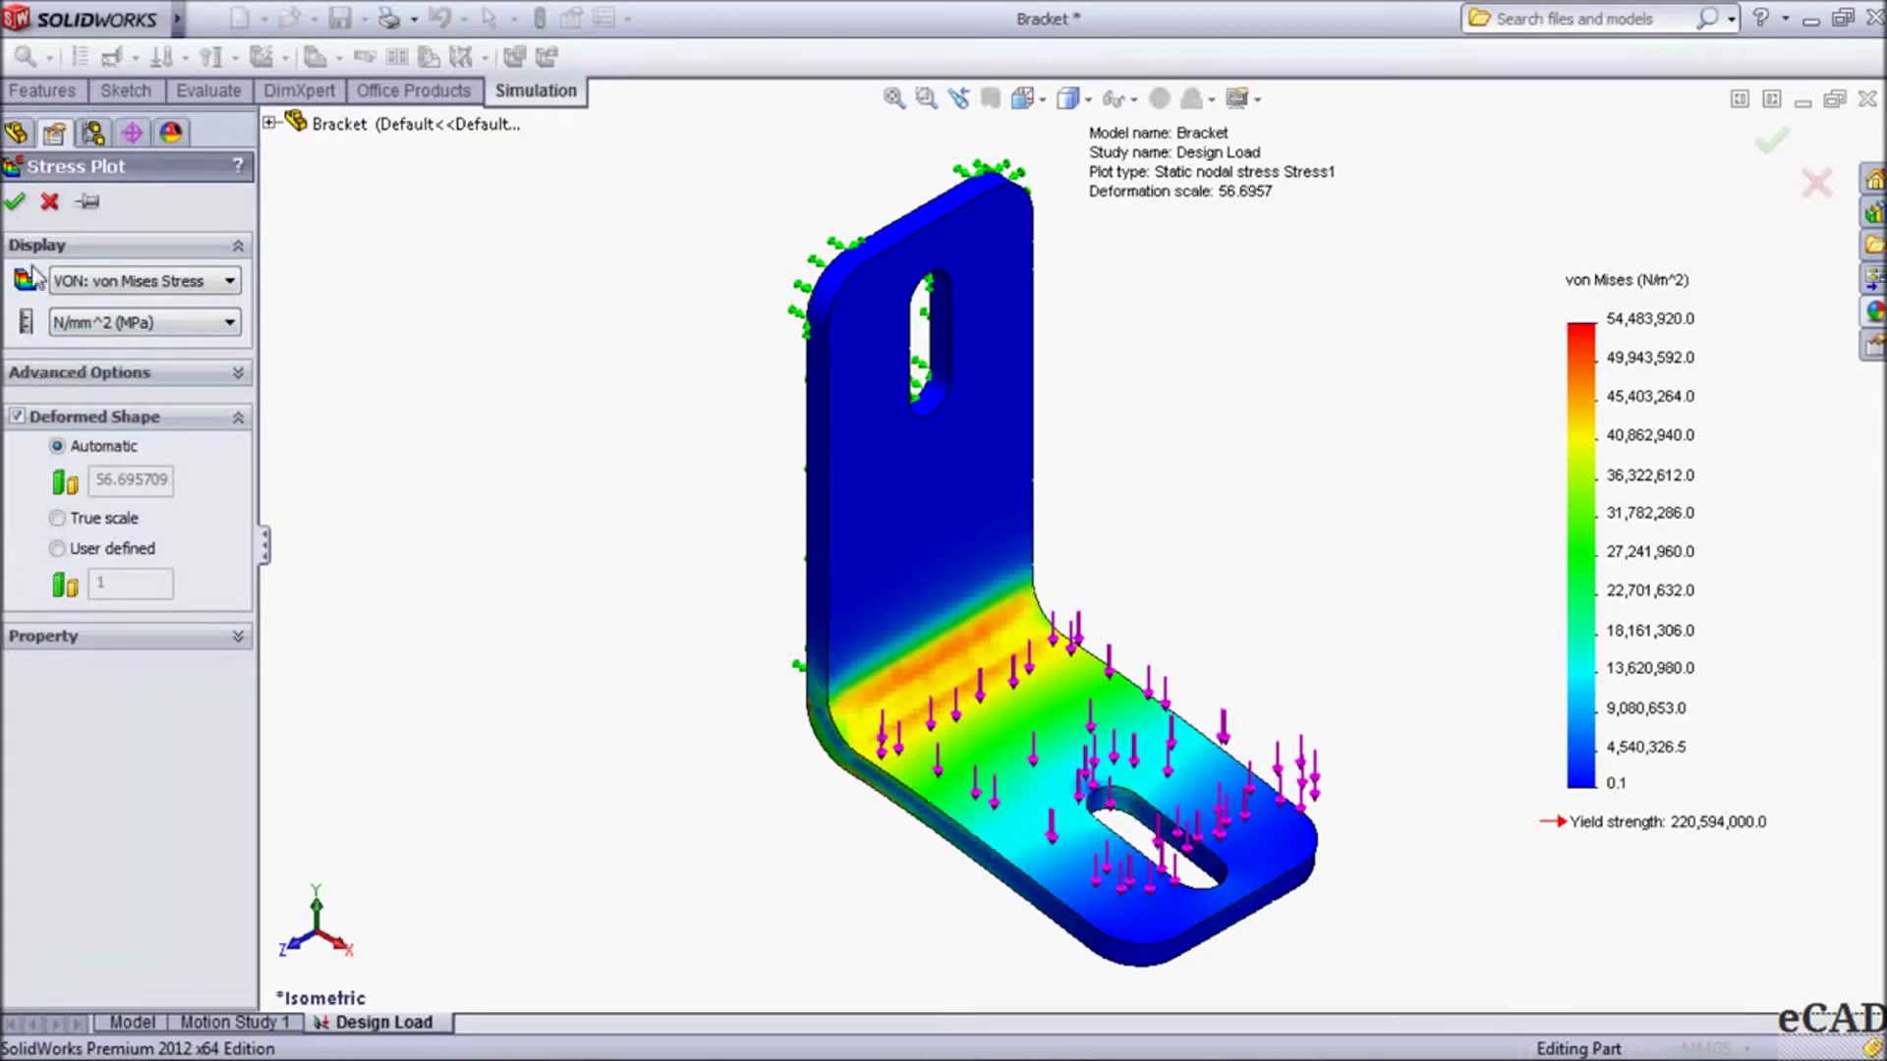
click(15, 204)
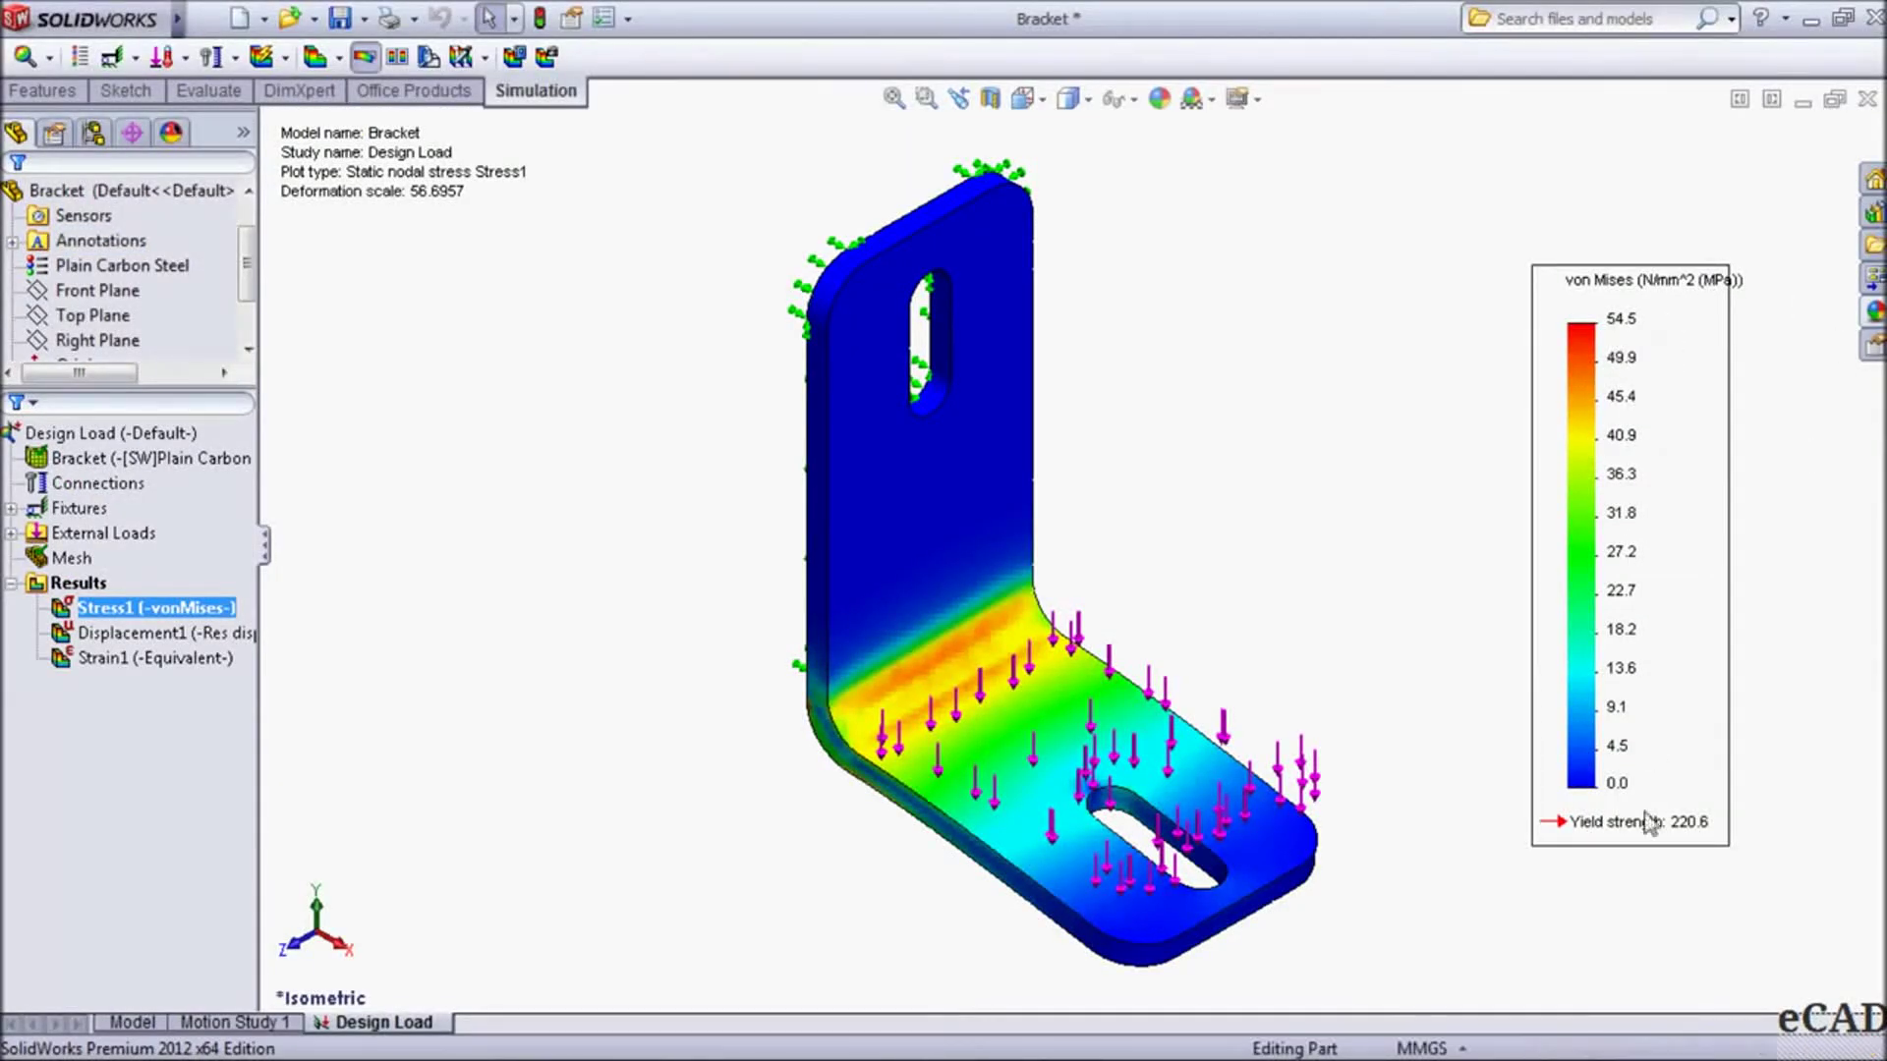
Display the bracket's resultant displacement plot and its equivalent strain plot to examine both results
double_click(169, 641)
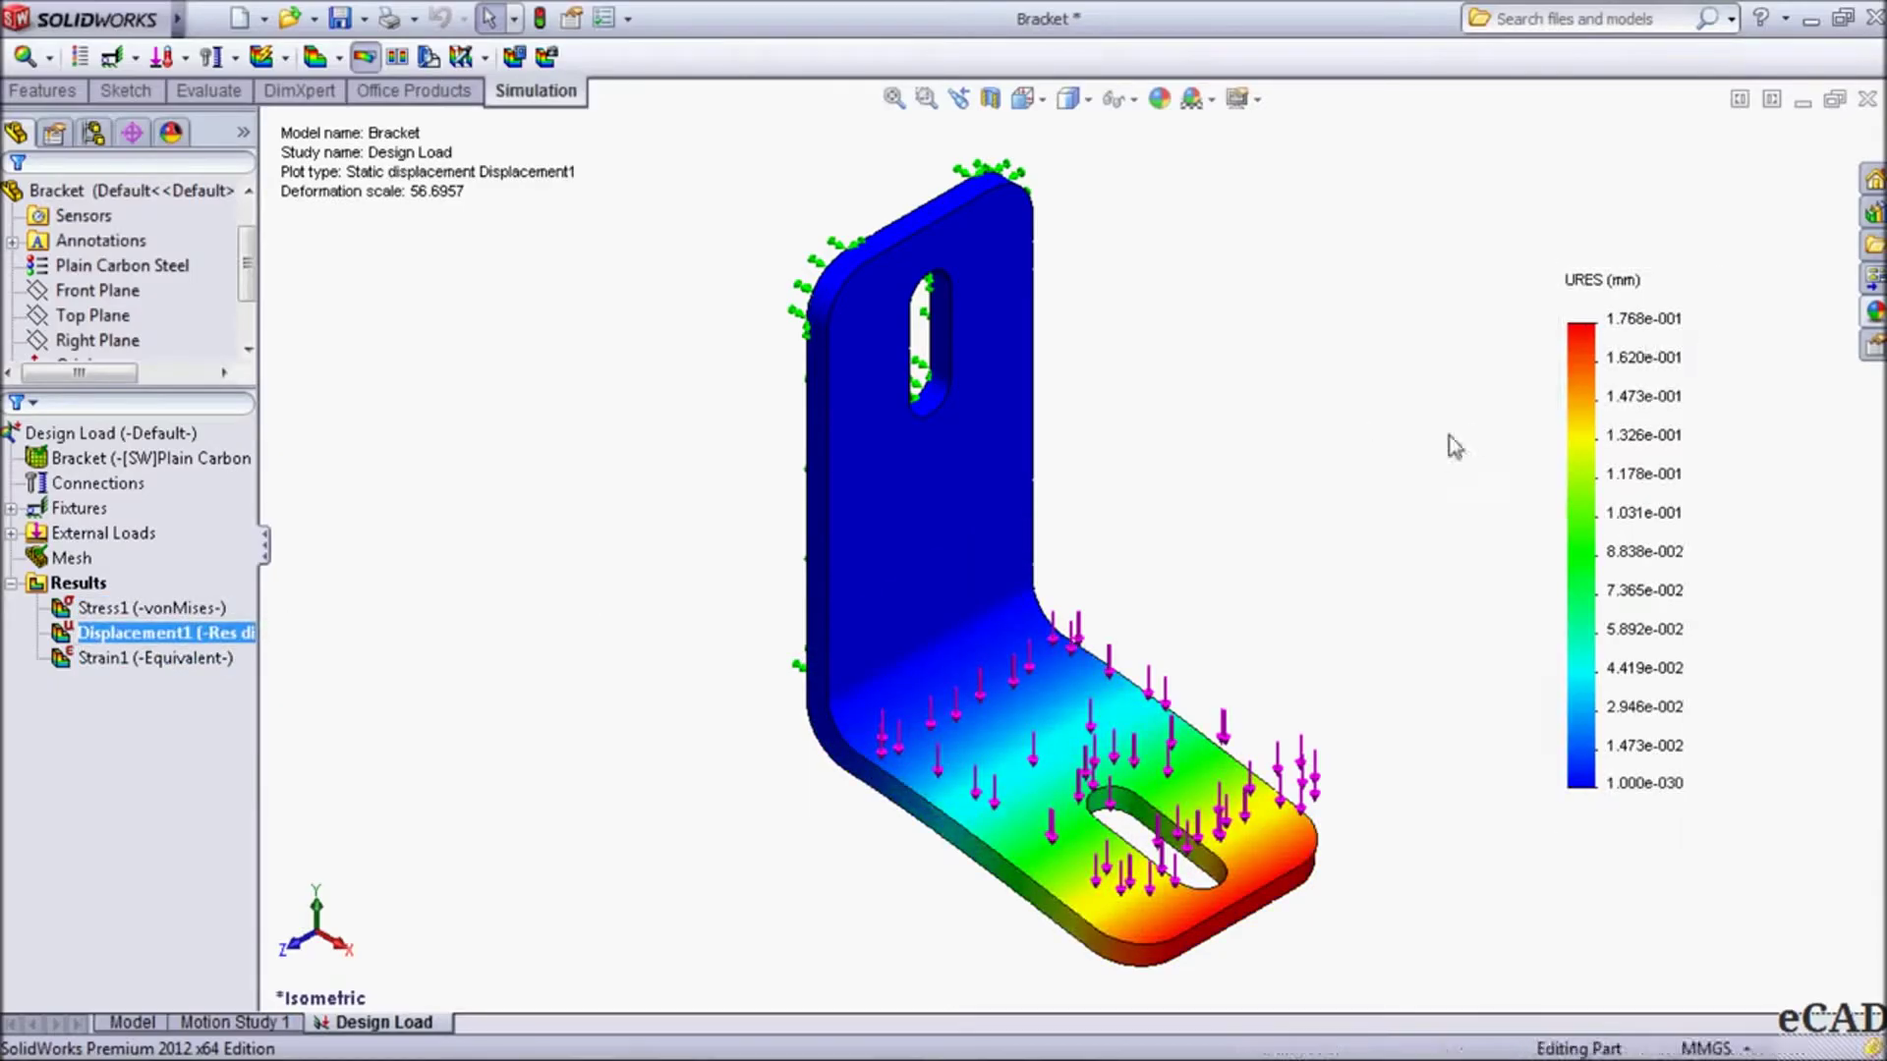
middle_drag(1508, 391, 1375, 432)
ctrl+click(152, 657)
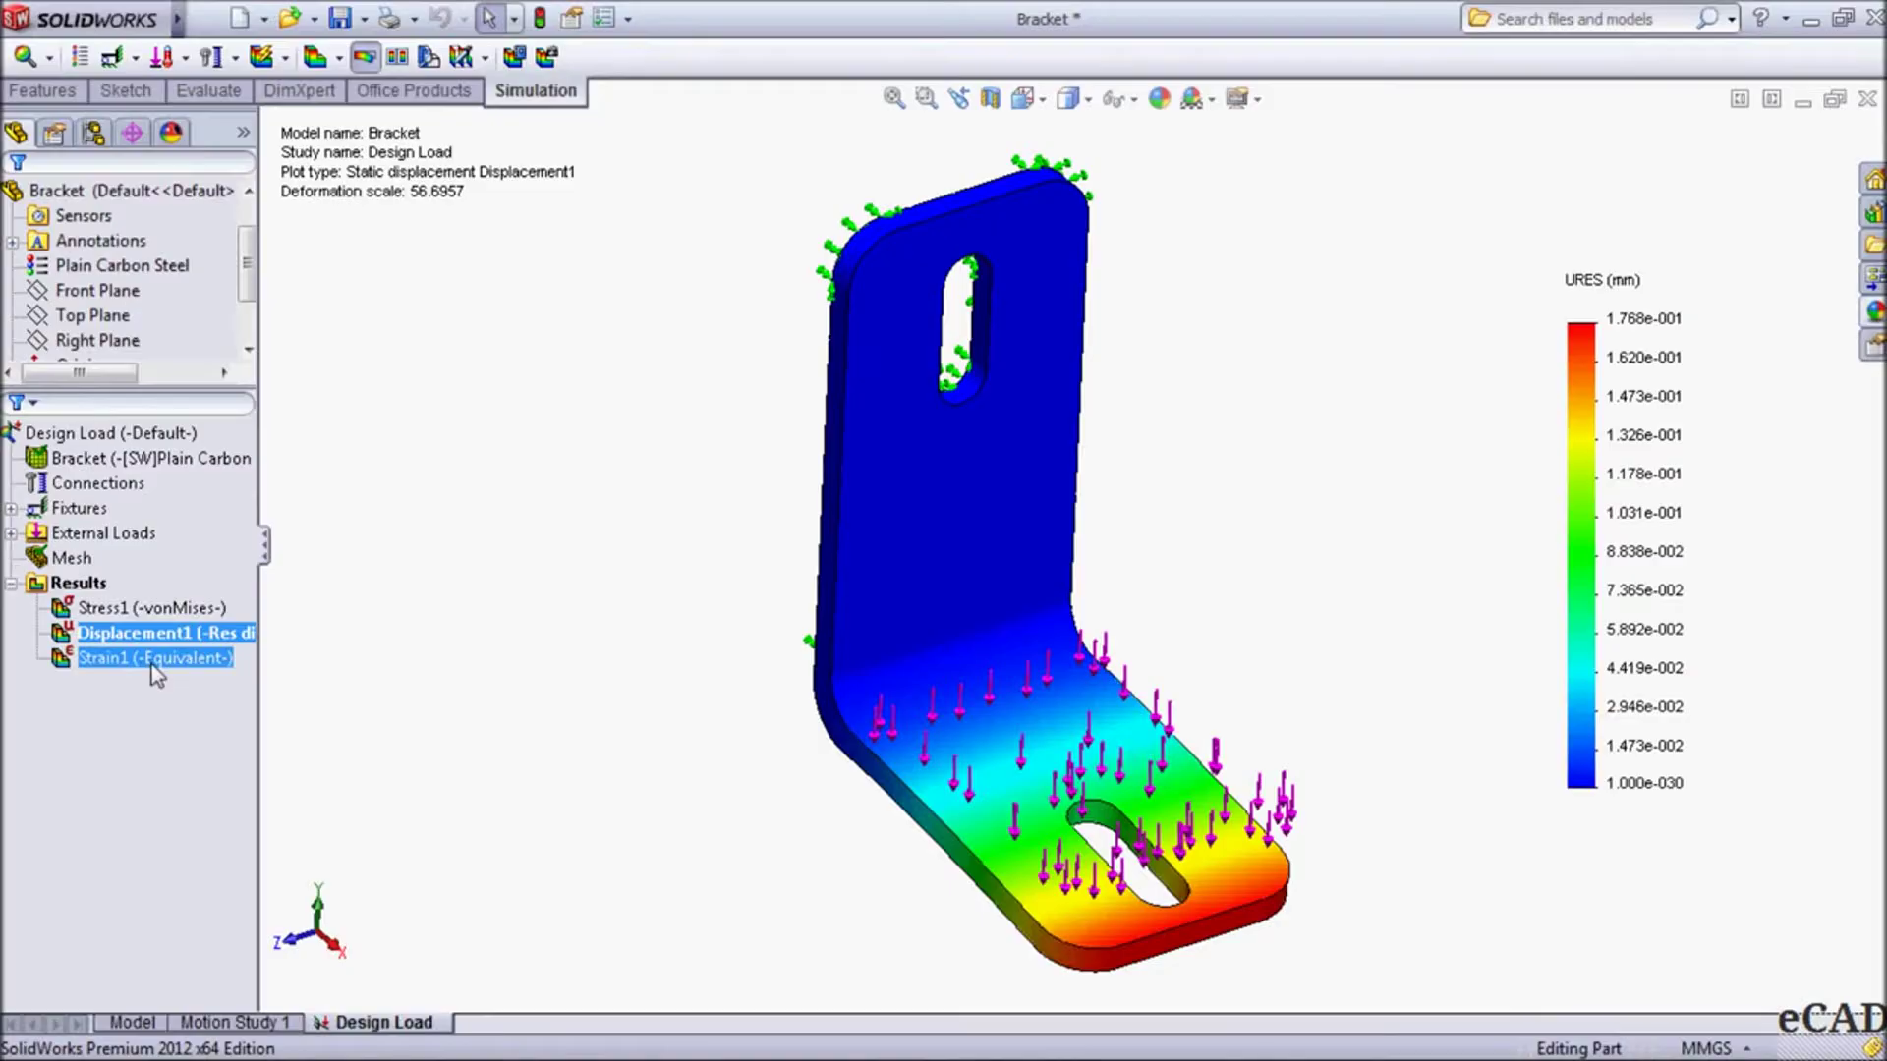
click(151, 658)
double_click(152, 657)
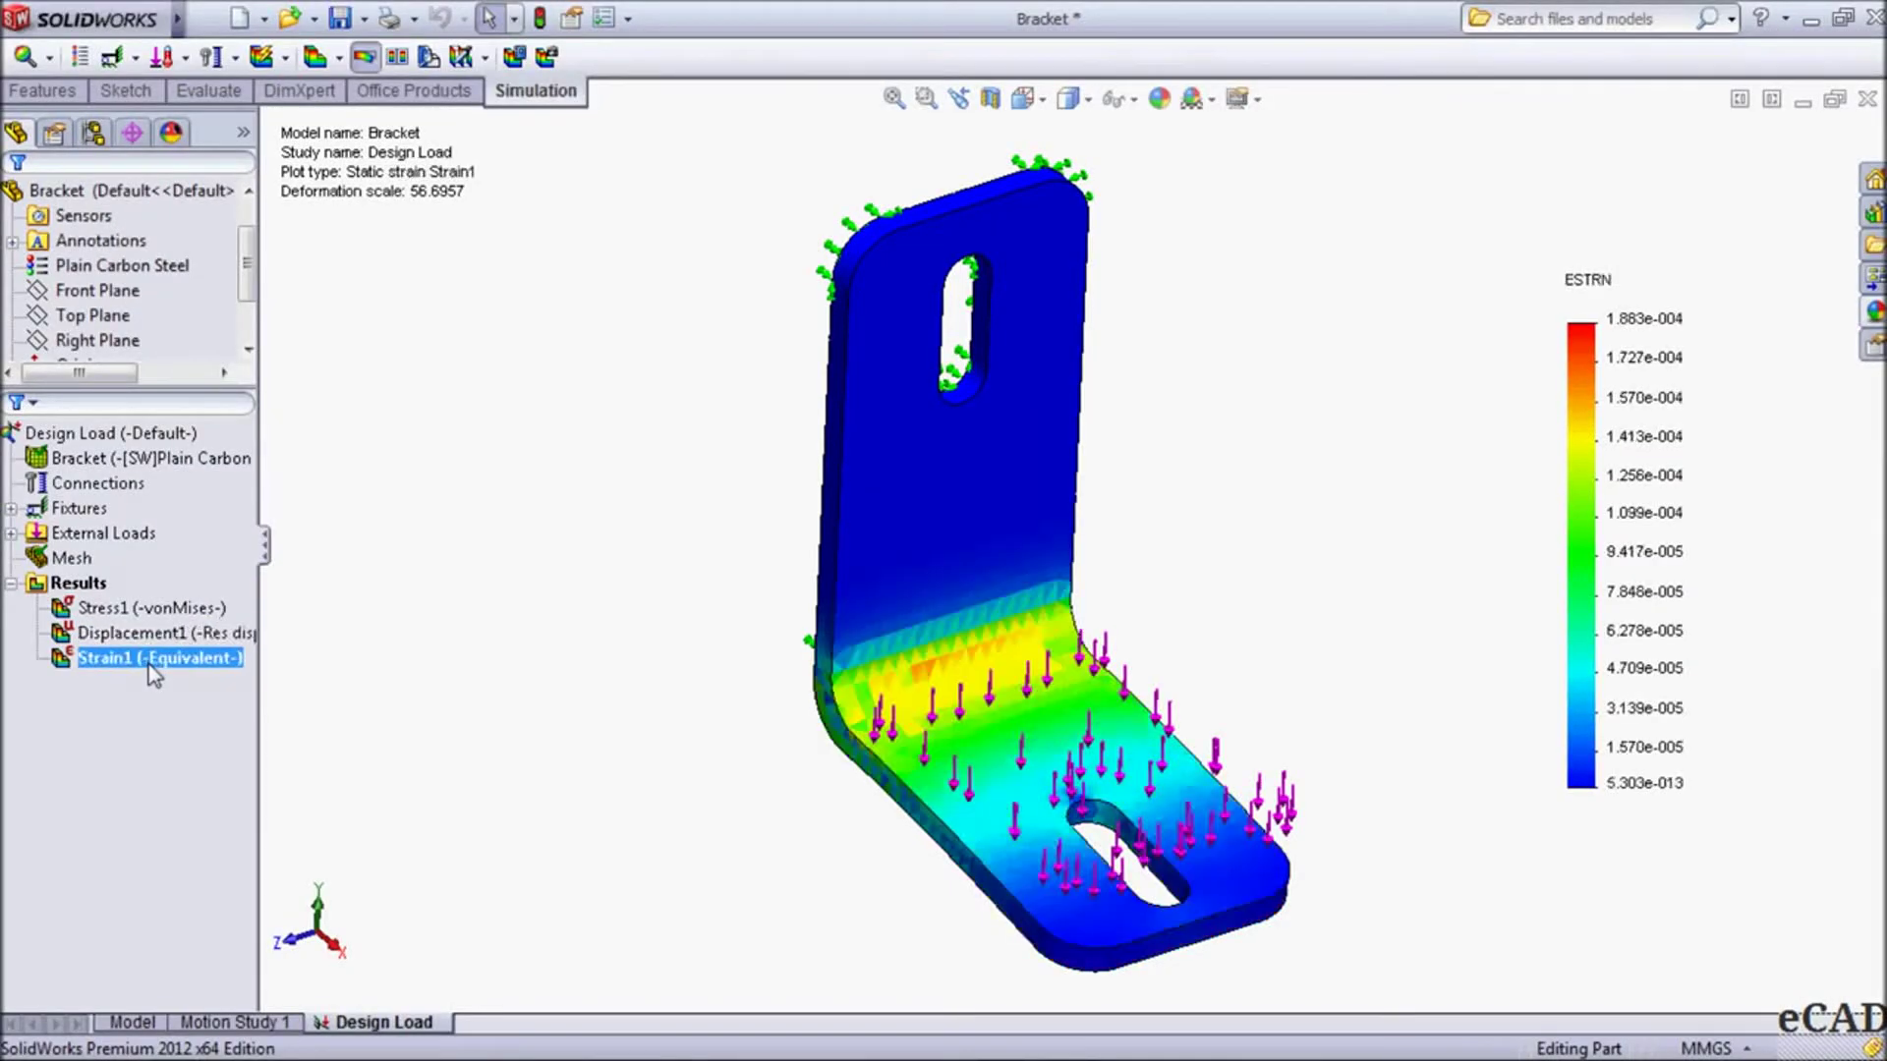
Define a factor of safety plot for the whole bracket with the Automatic criterion, shown as a factor of safety distribution
ctrl+click(84, 585)
right_click(83, 585)
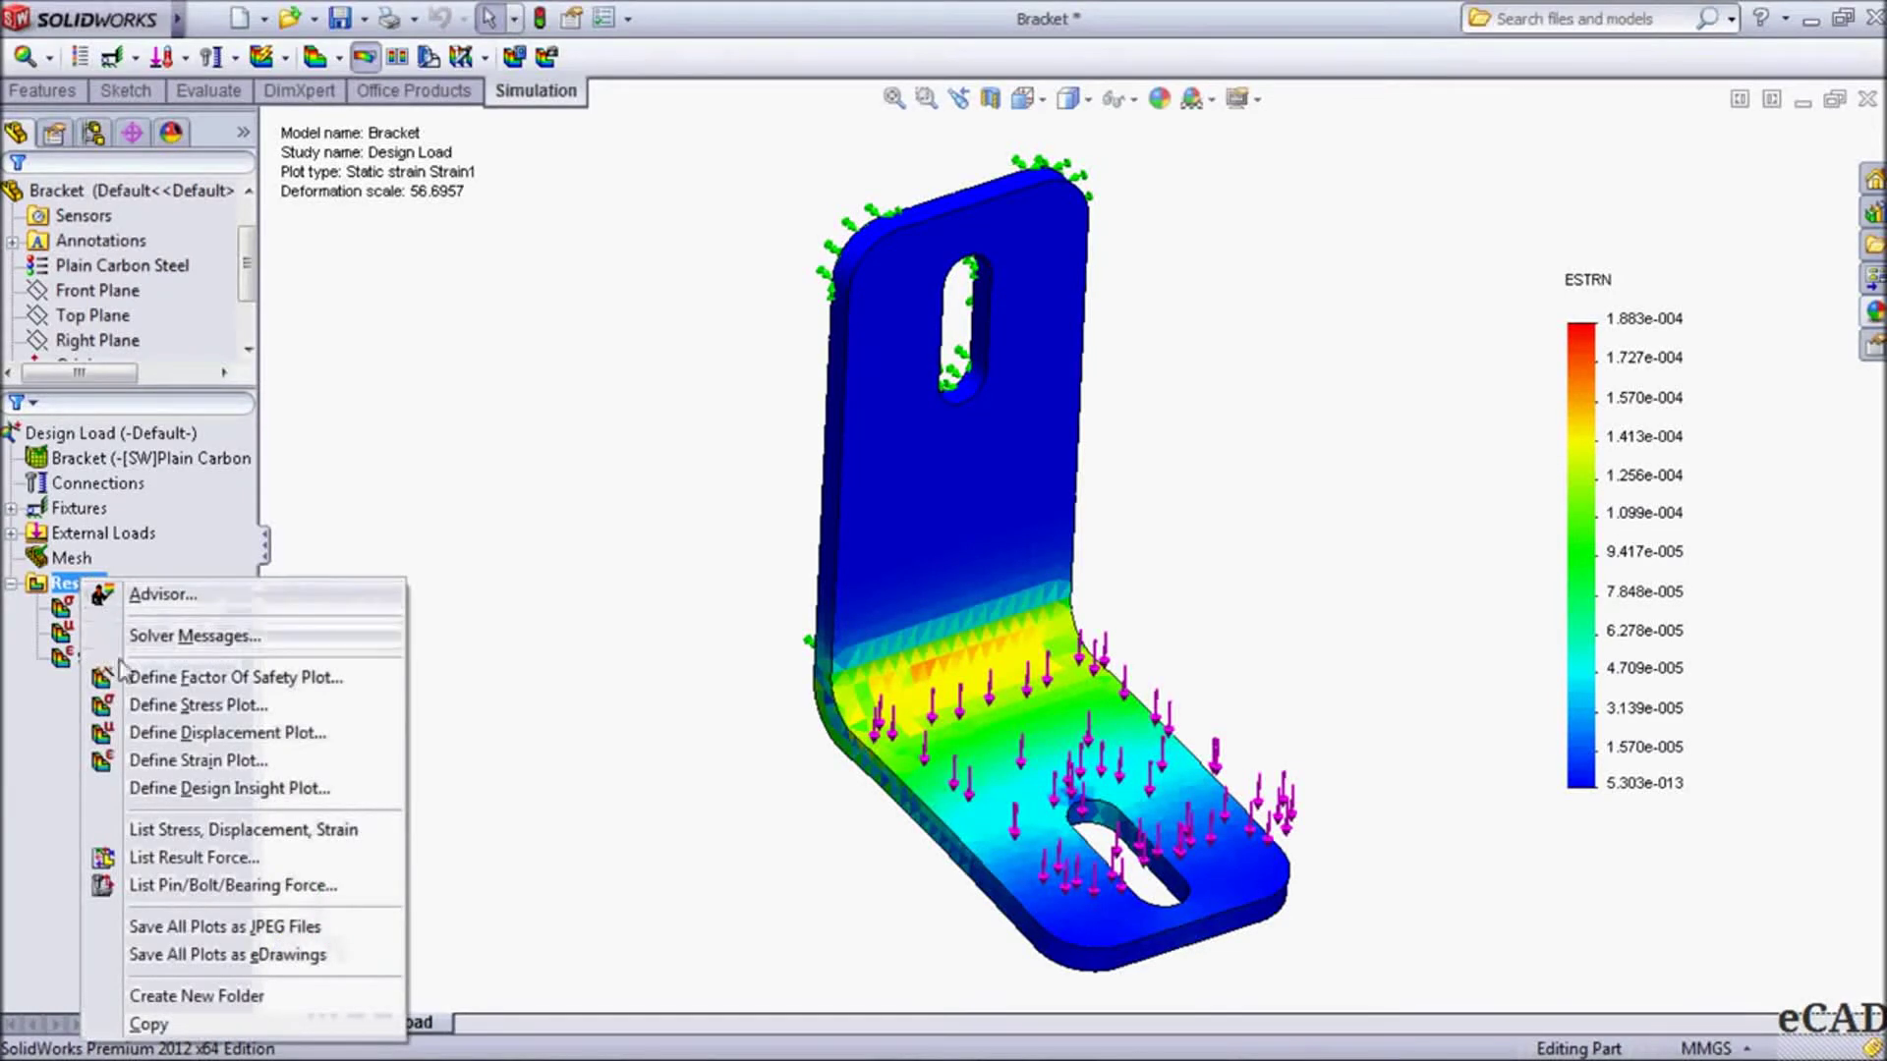
click(196, 677)
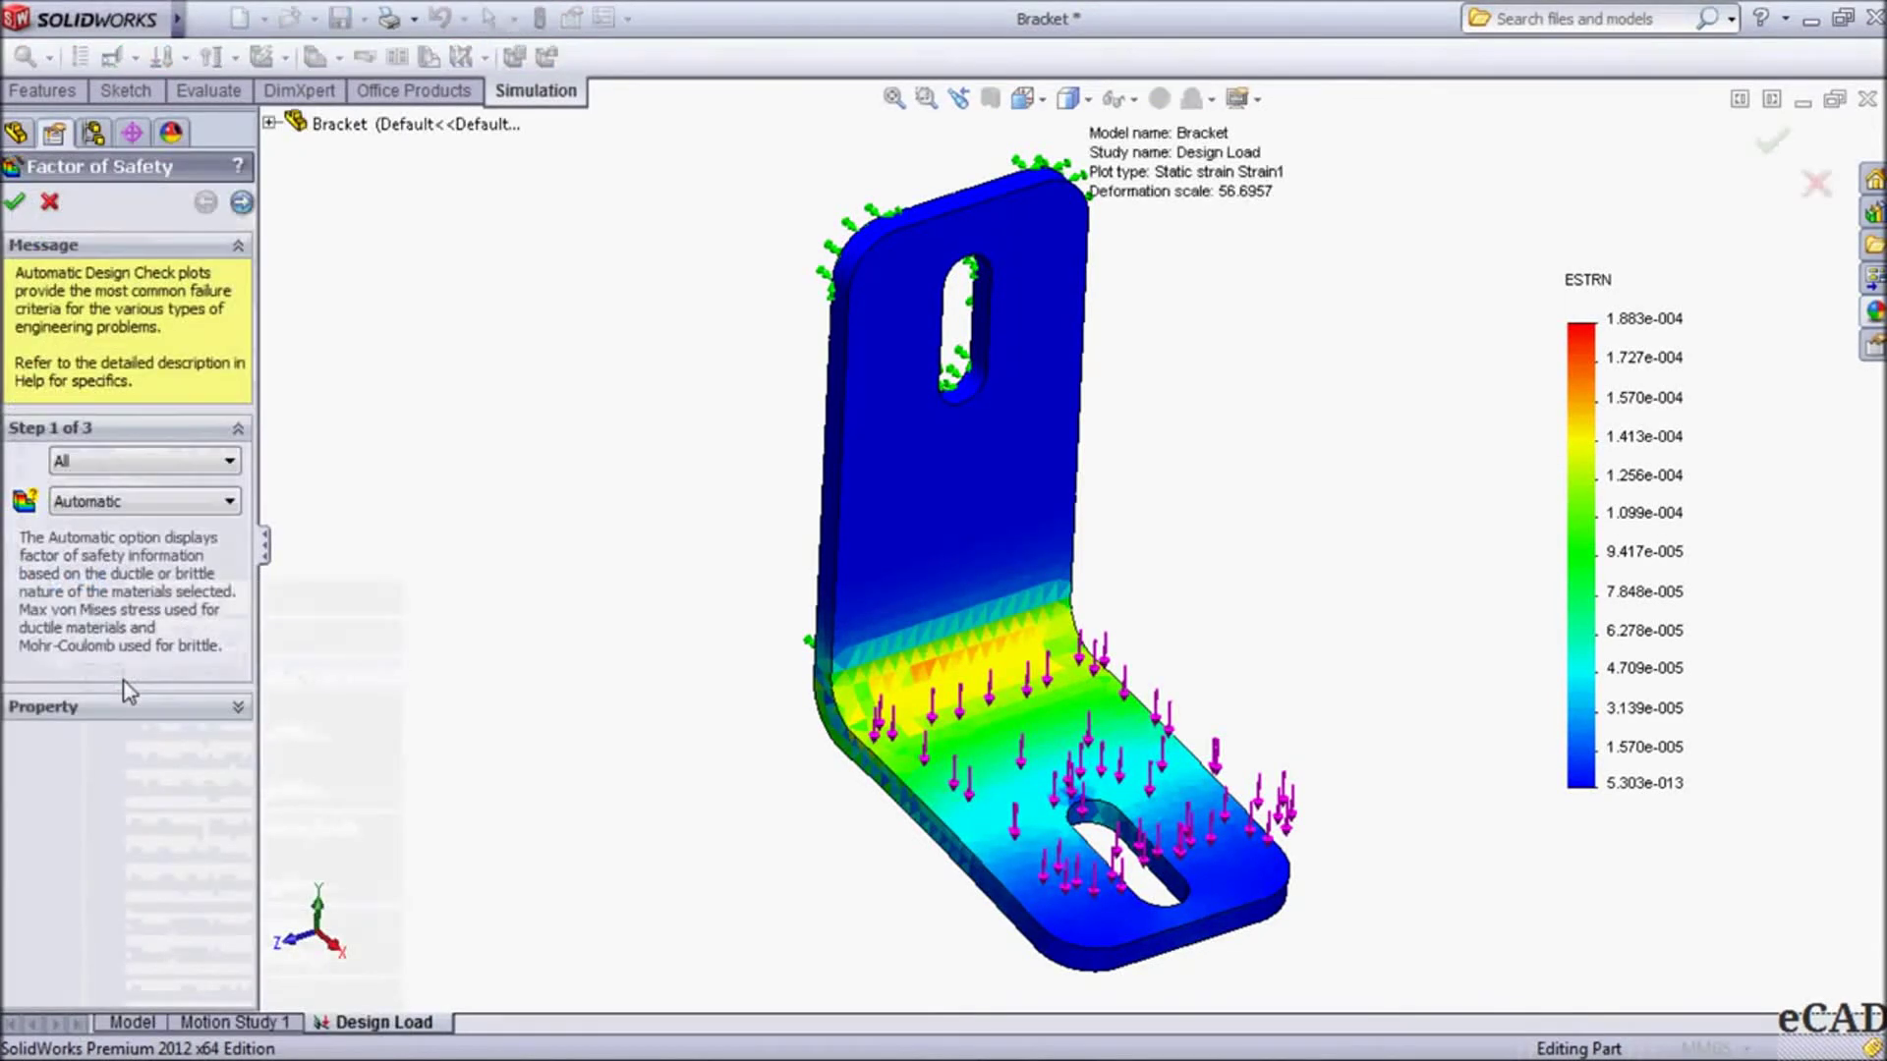
click(241, 204)
click(242, 206)
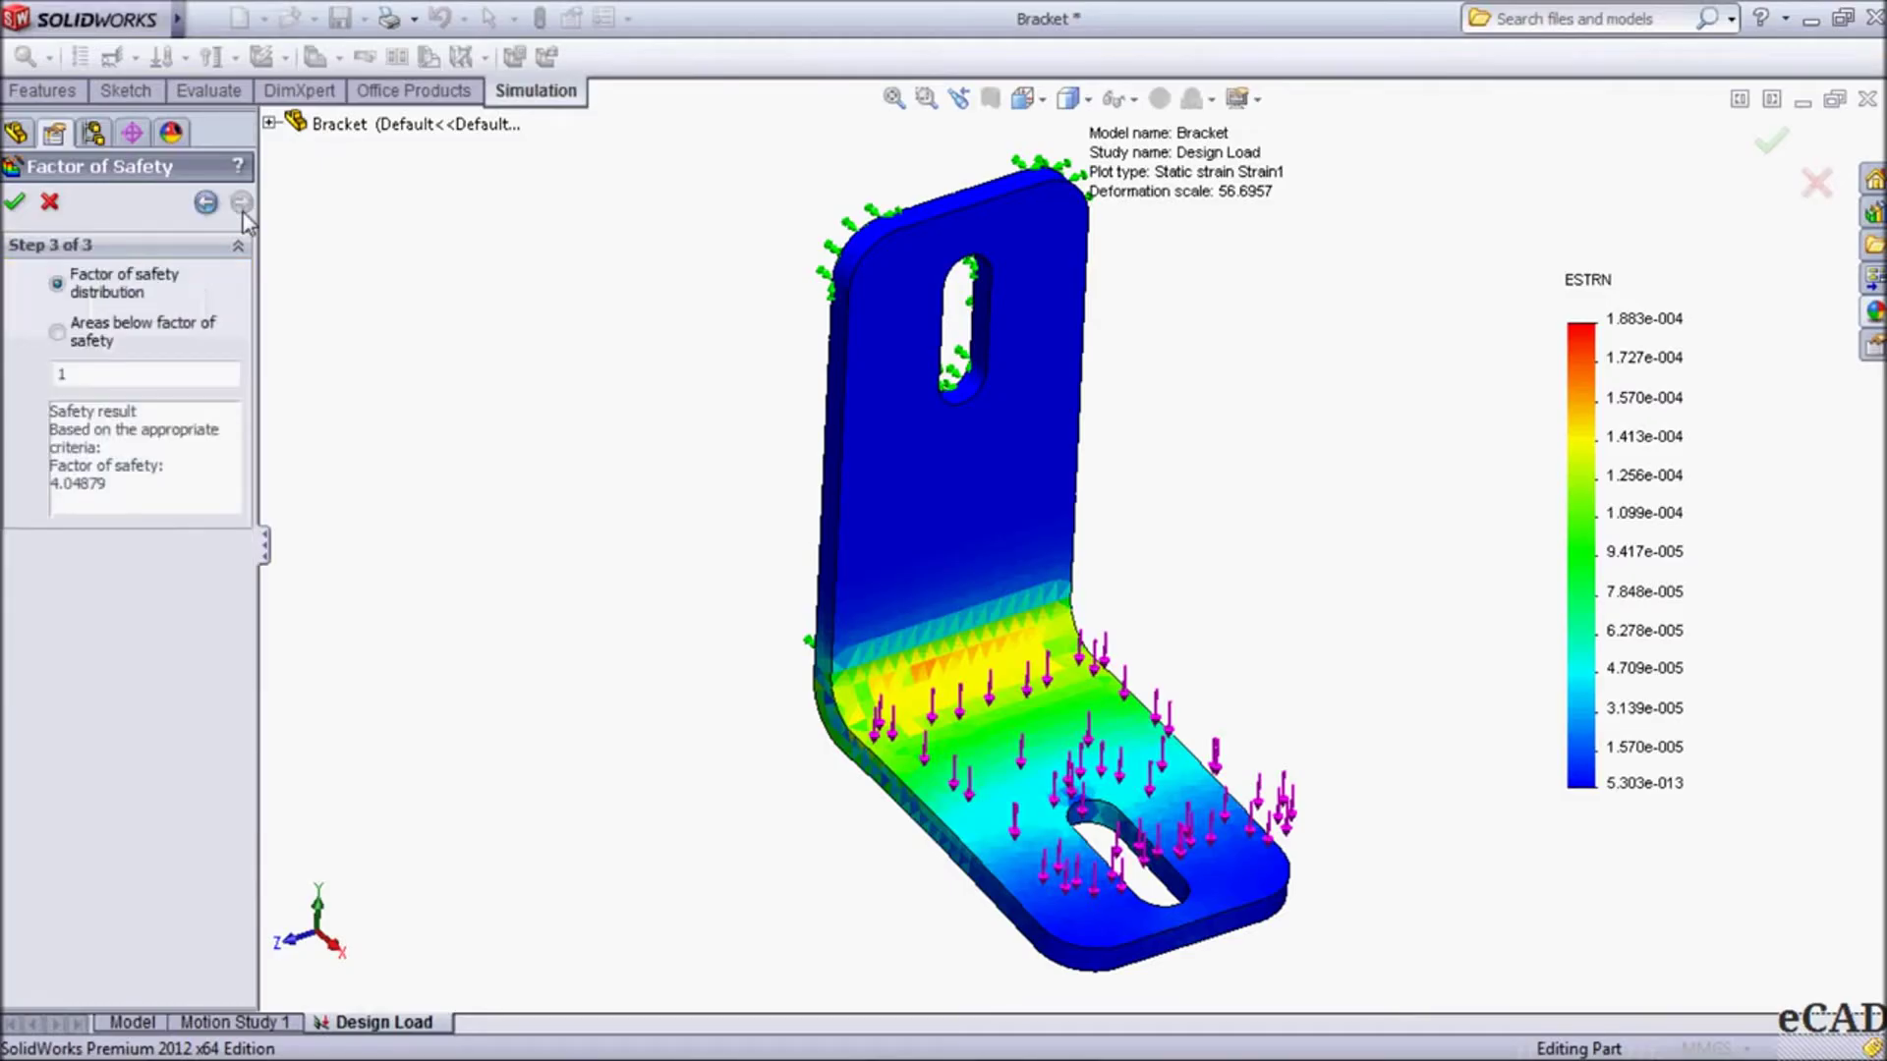
click(17, 205)
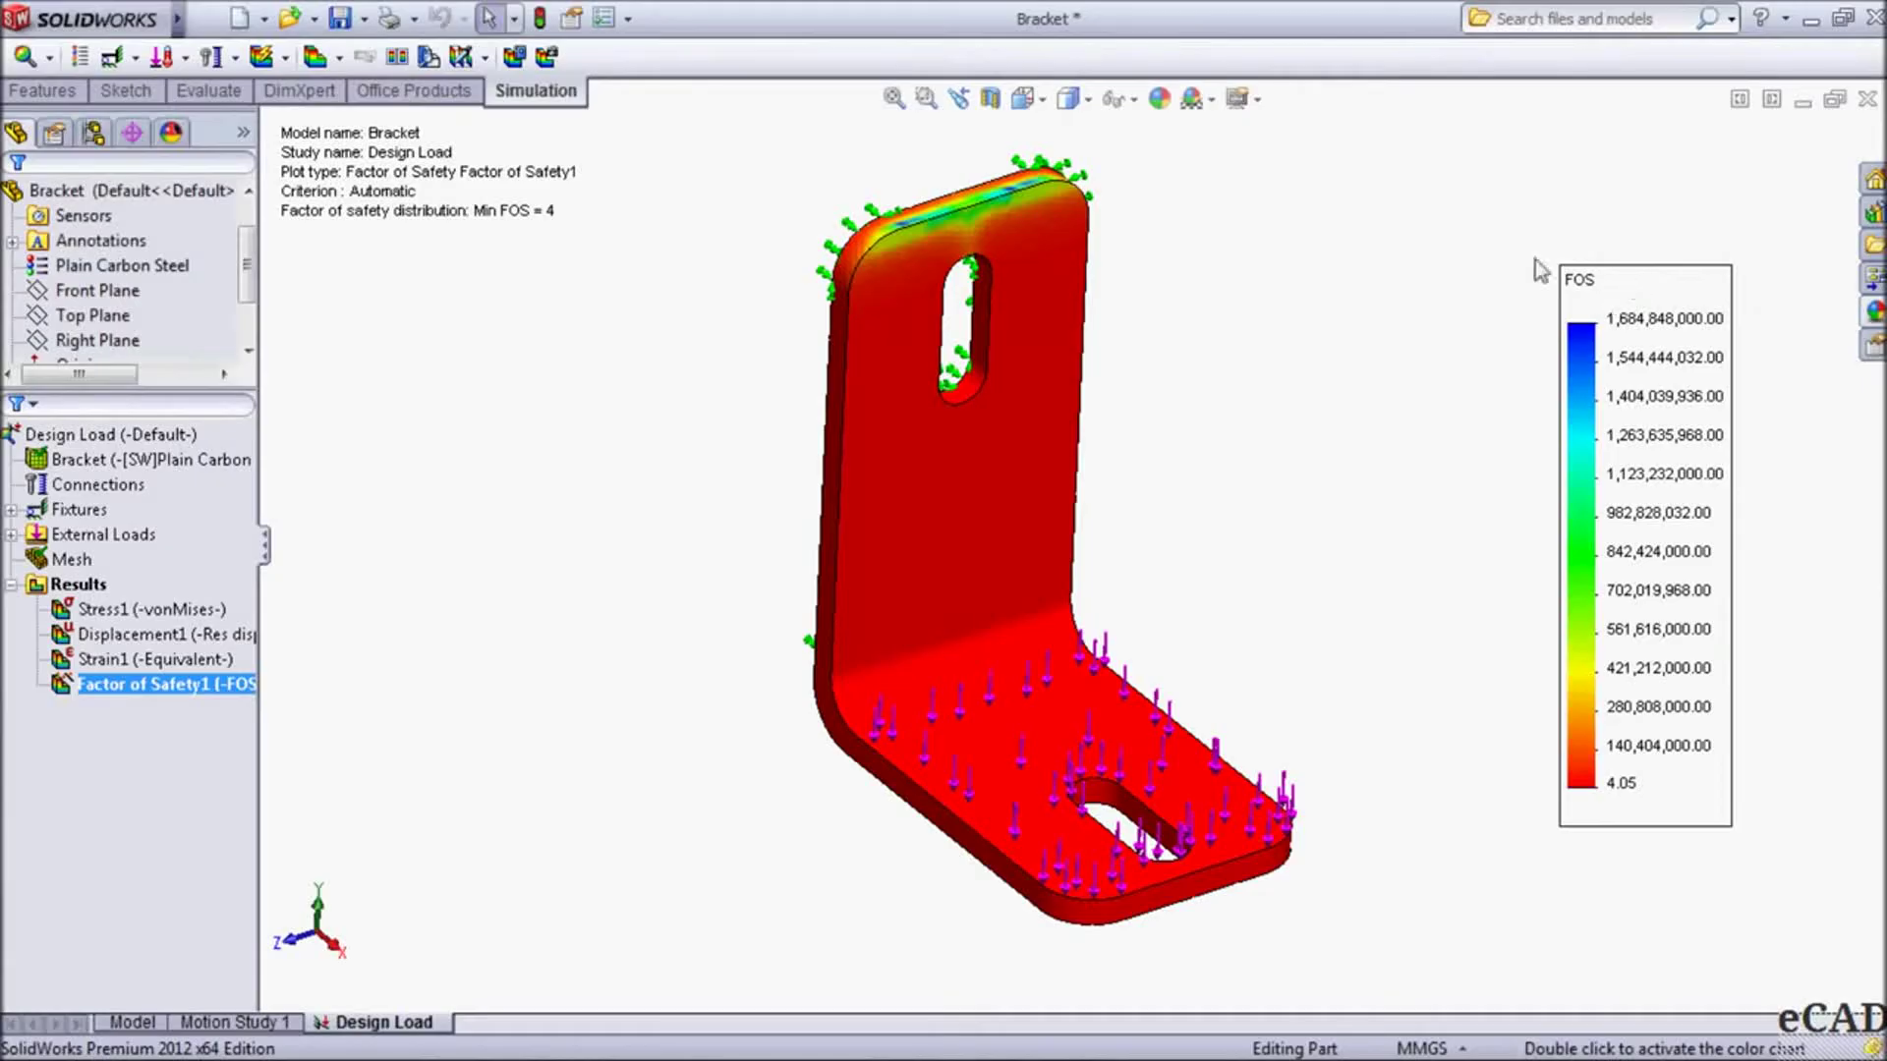
Set the factor of safety plot's legend to a defined range from 0 to 10
right_click(128, 685)
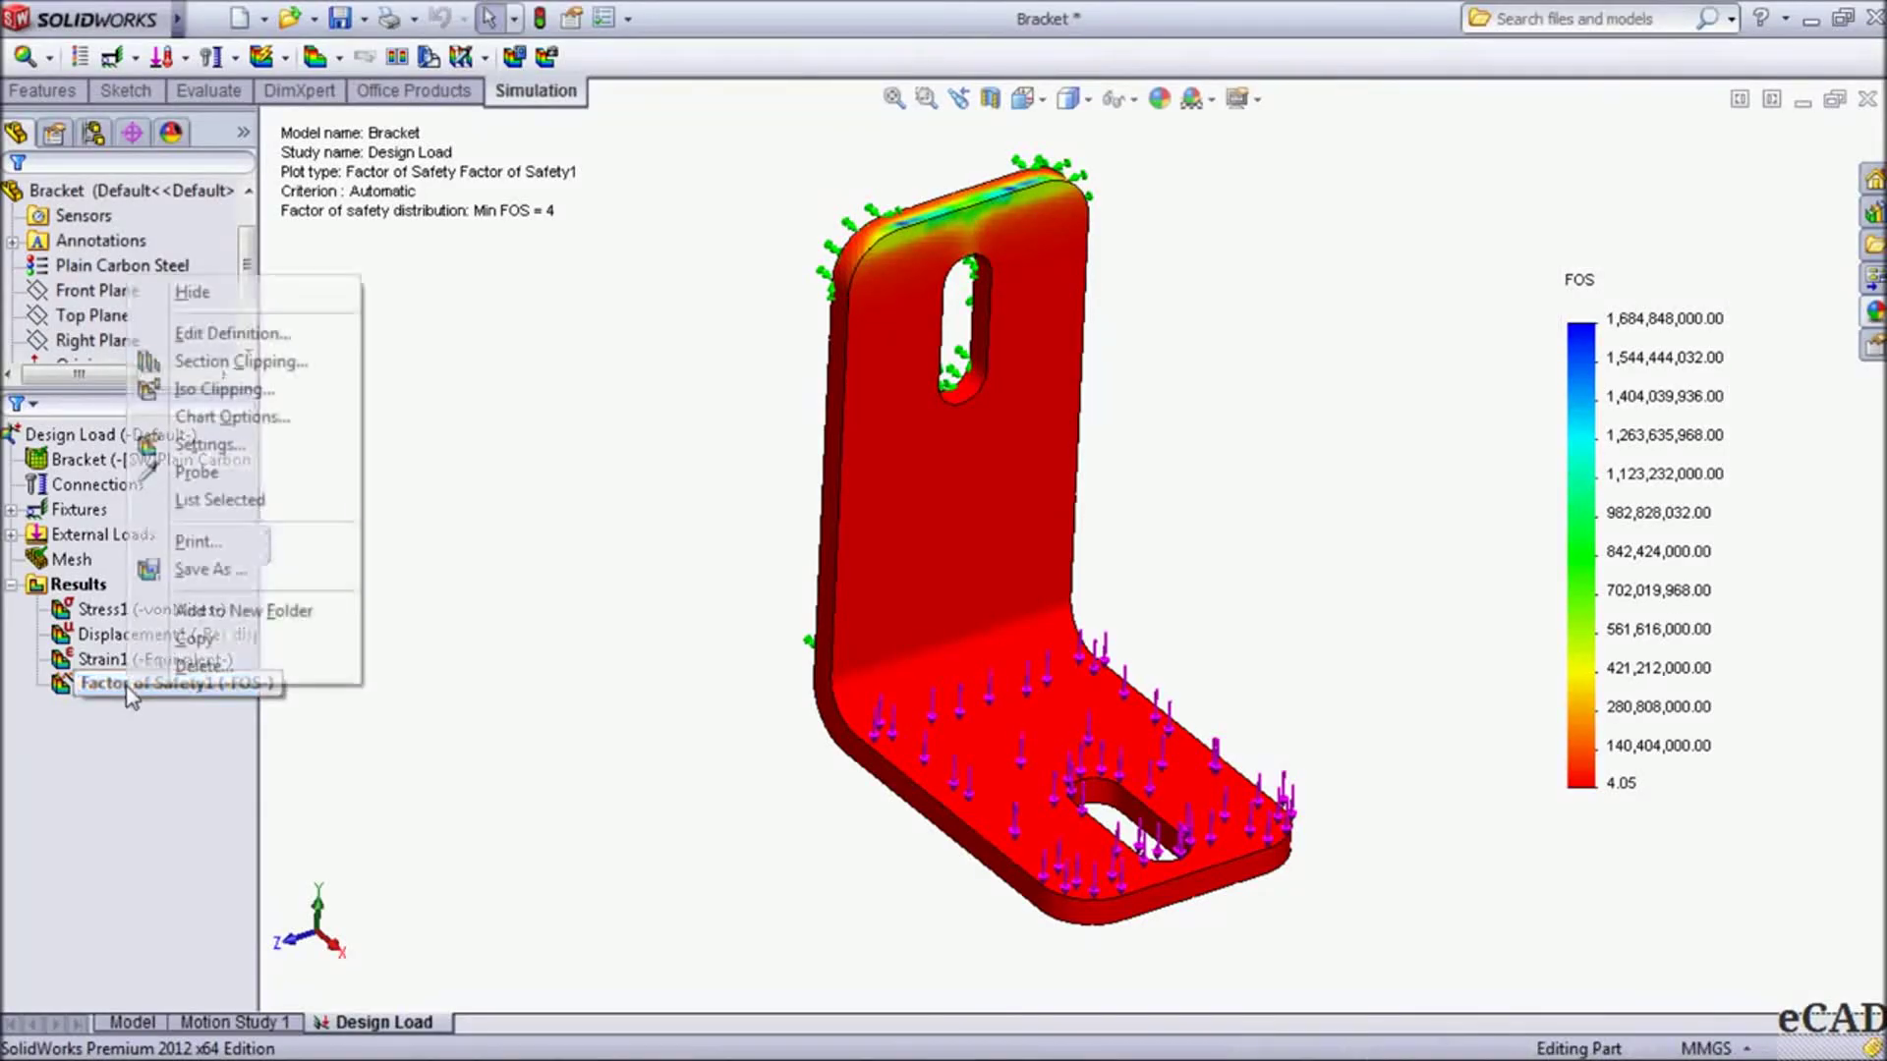
click(279, 421)
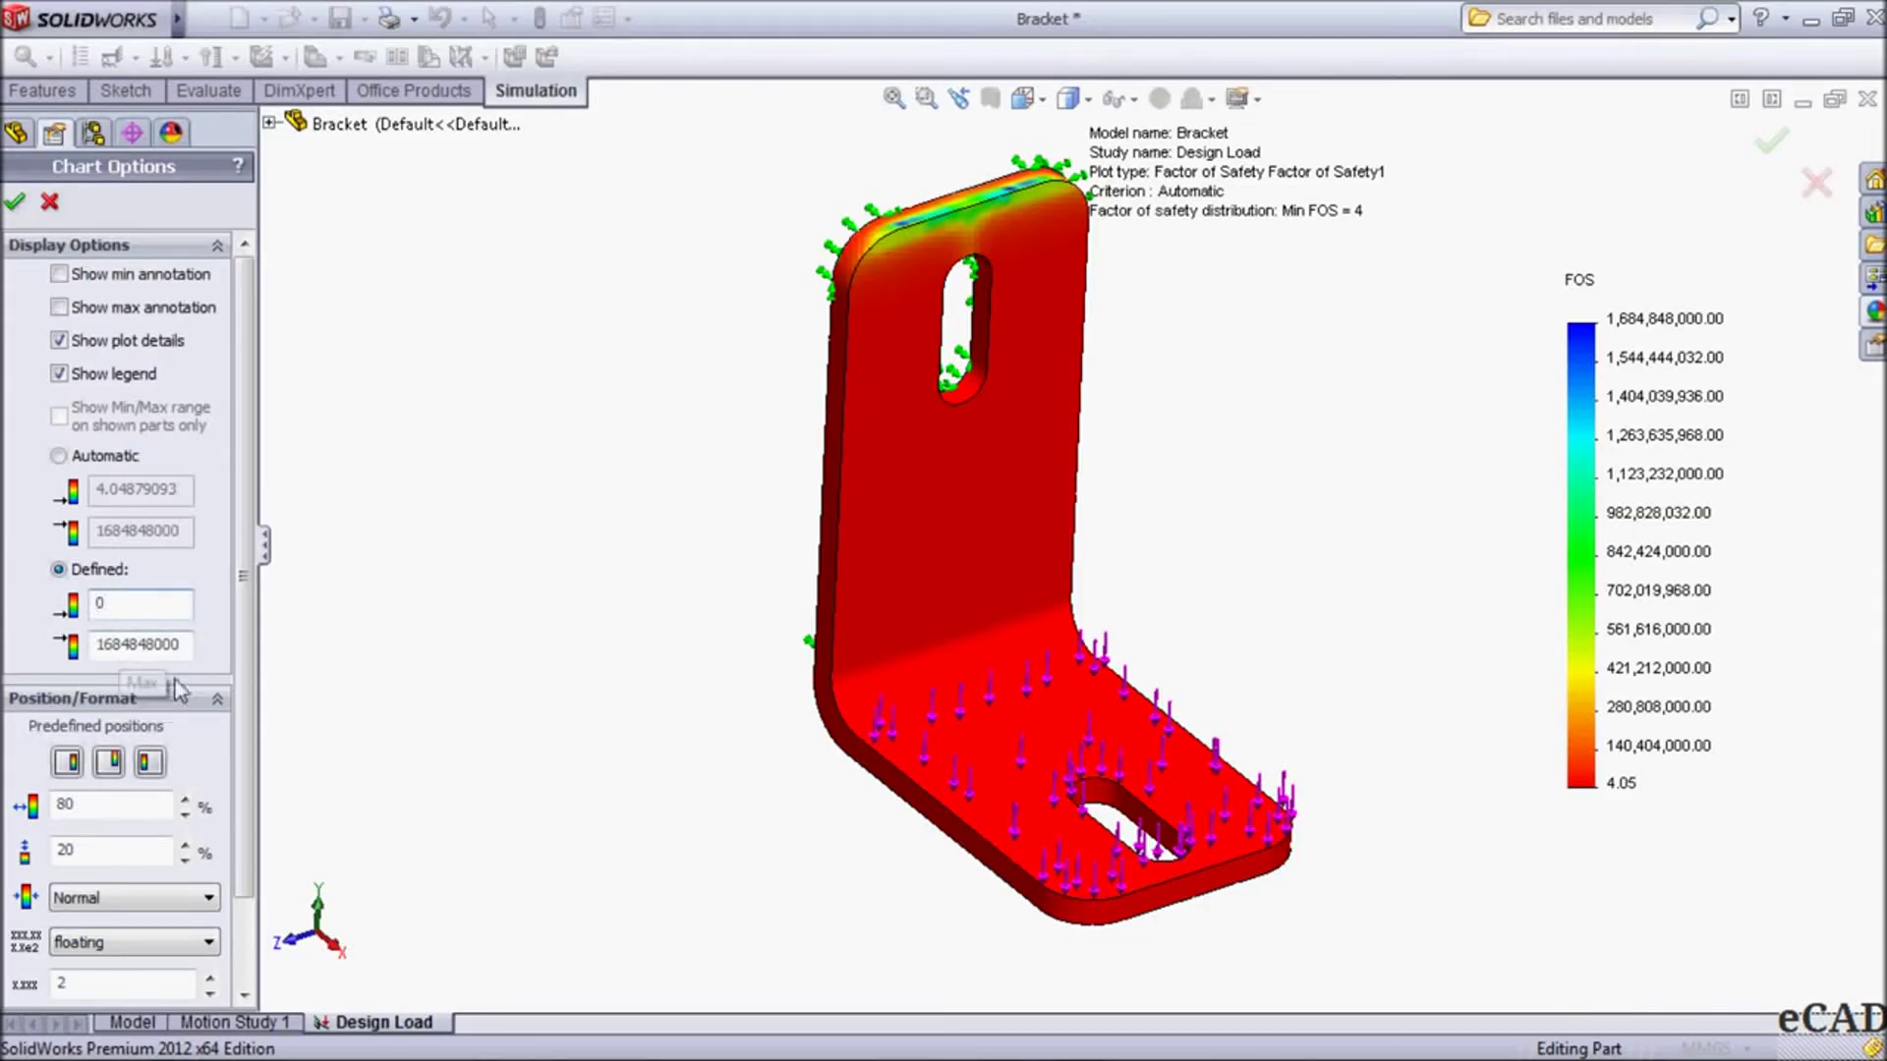
drag(189, 648, 3, 644)
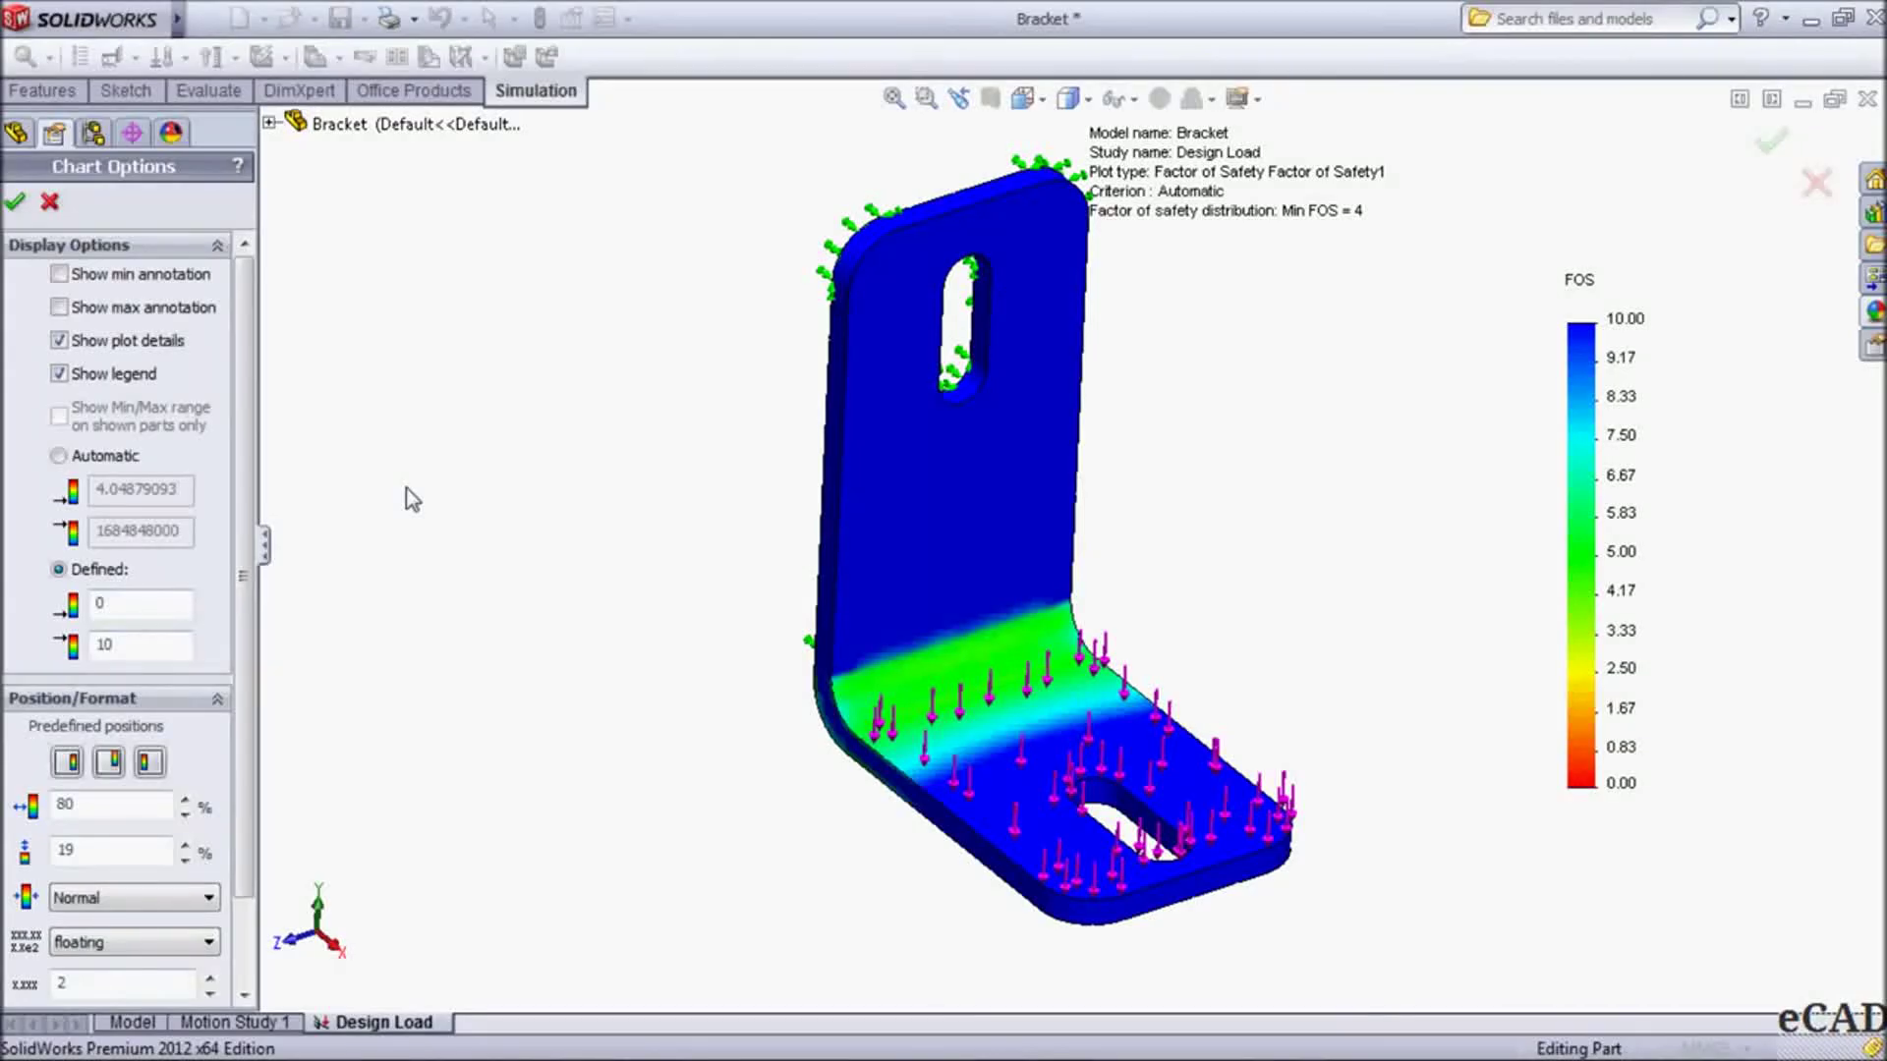
click(14, 203)
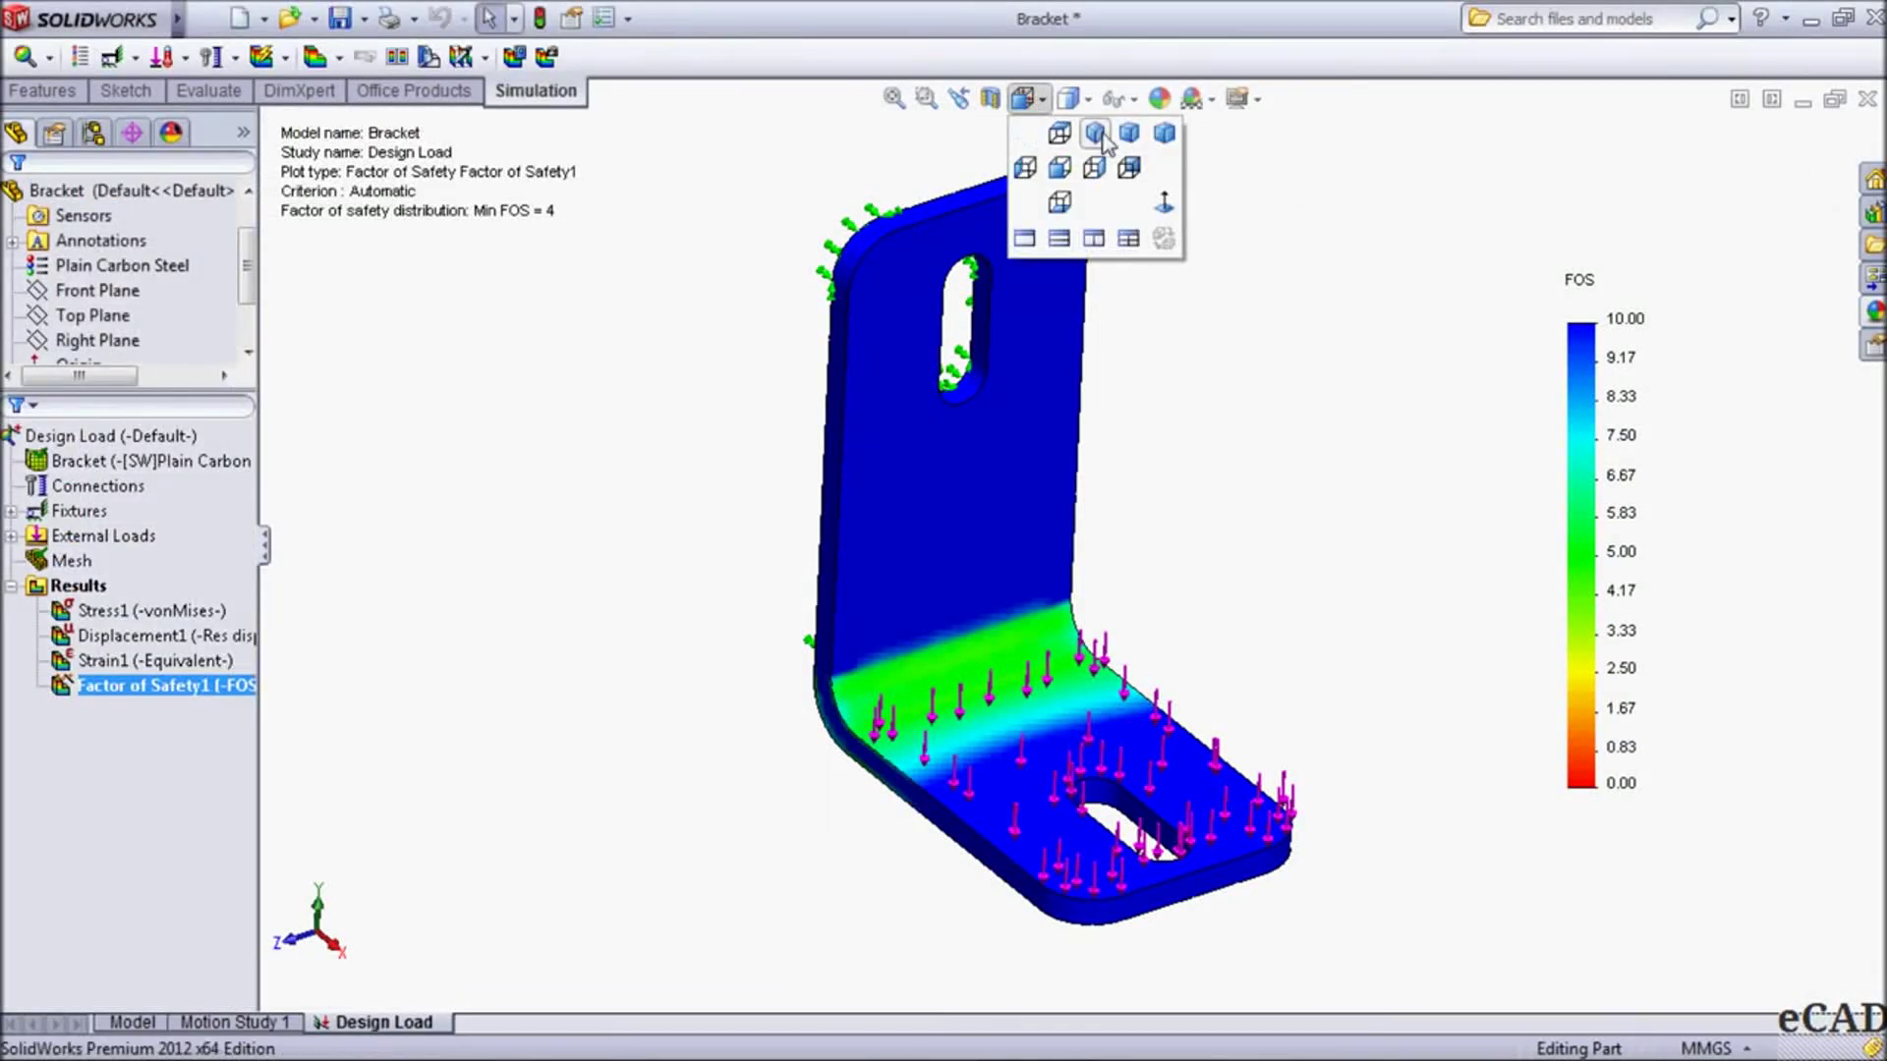
Review the strain, displacement and von Mises stress plots of the bracket in isometric orientation
click(1101, 183)
double_click(162, 661)
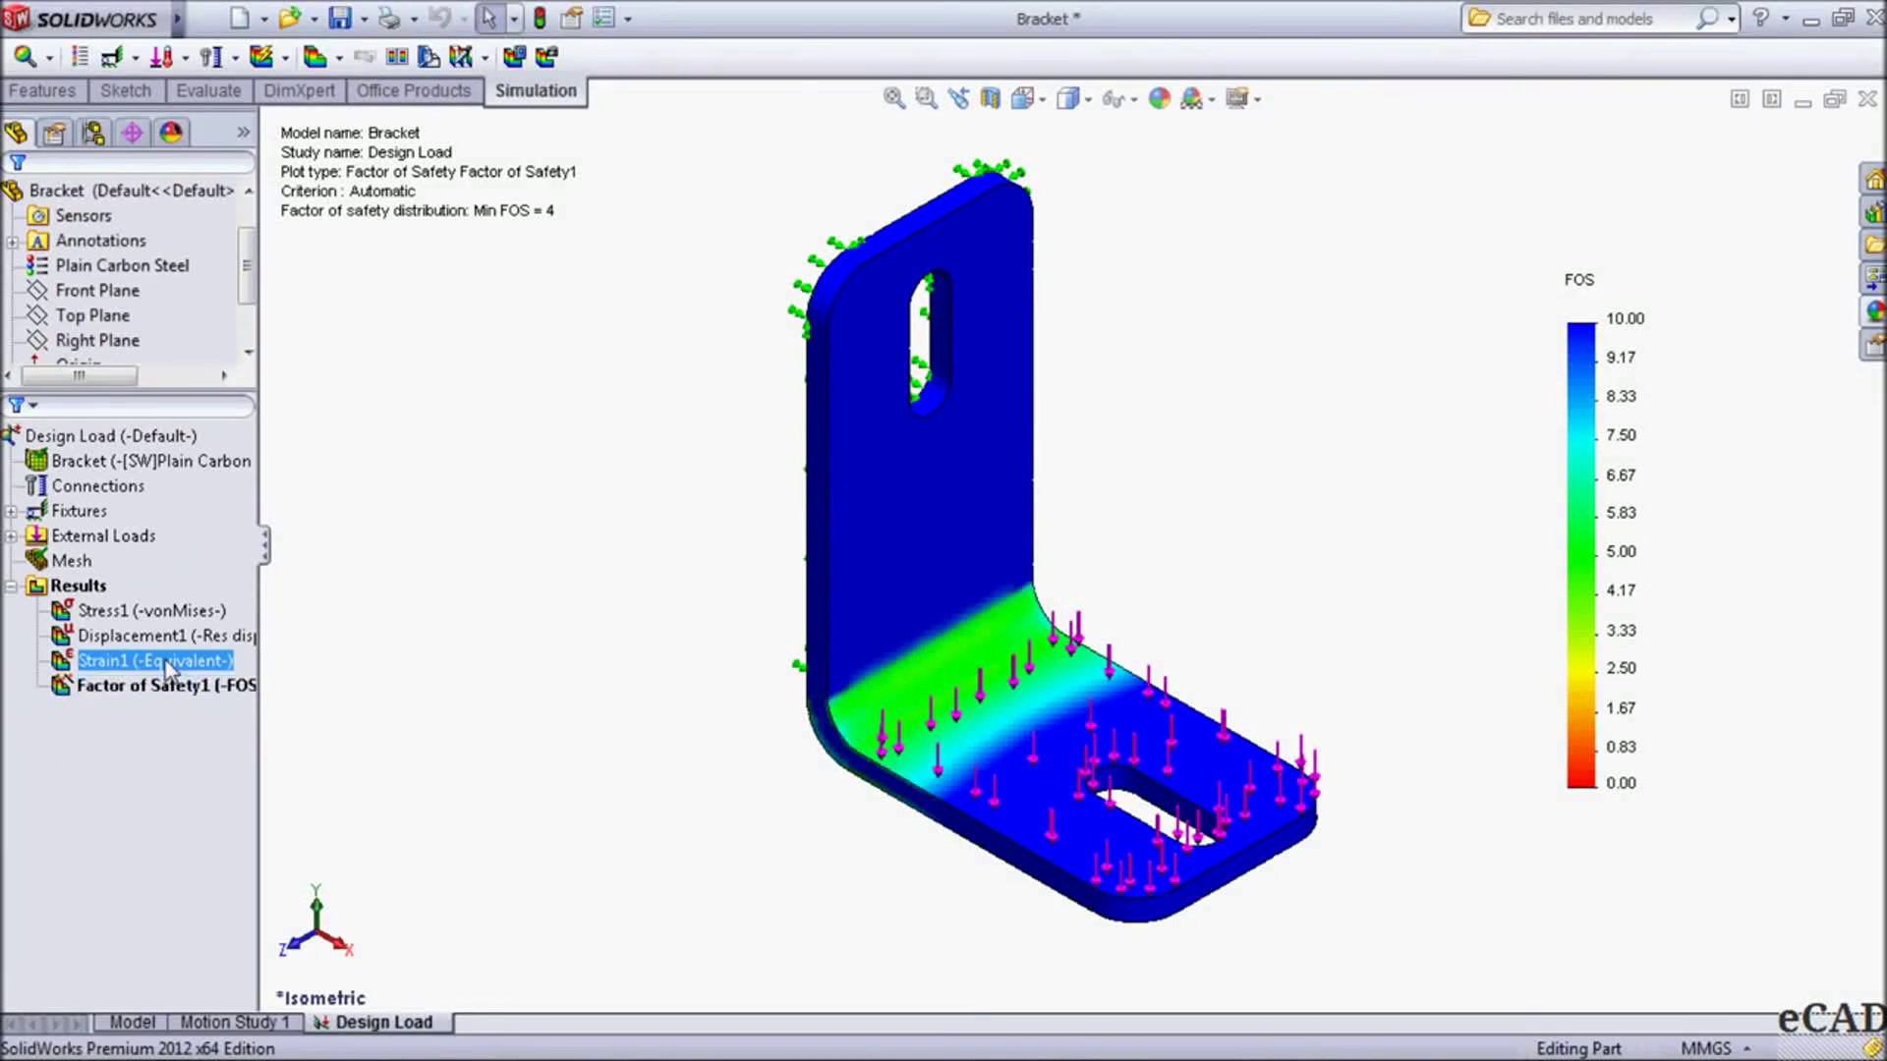
double_click(139, 639)
double_click(148, 610)
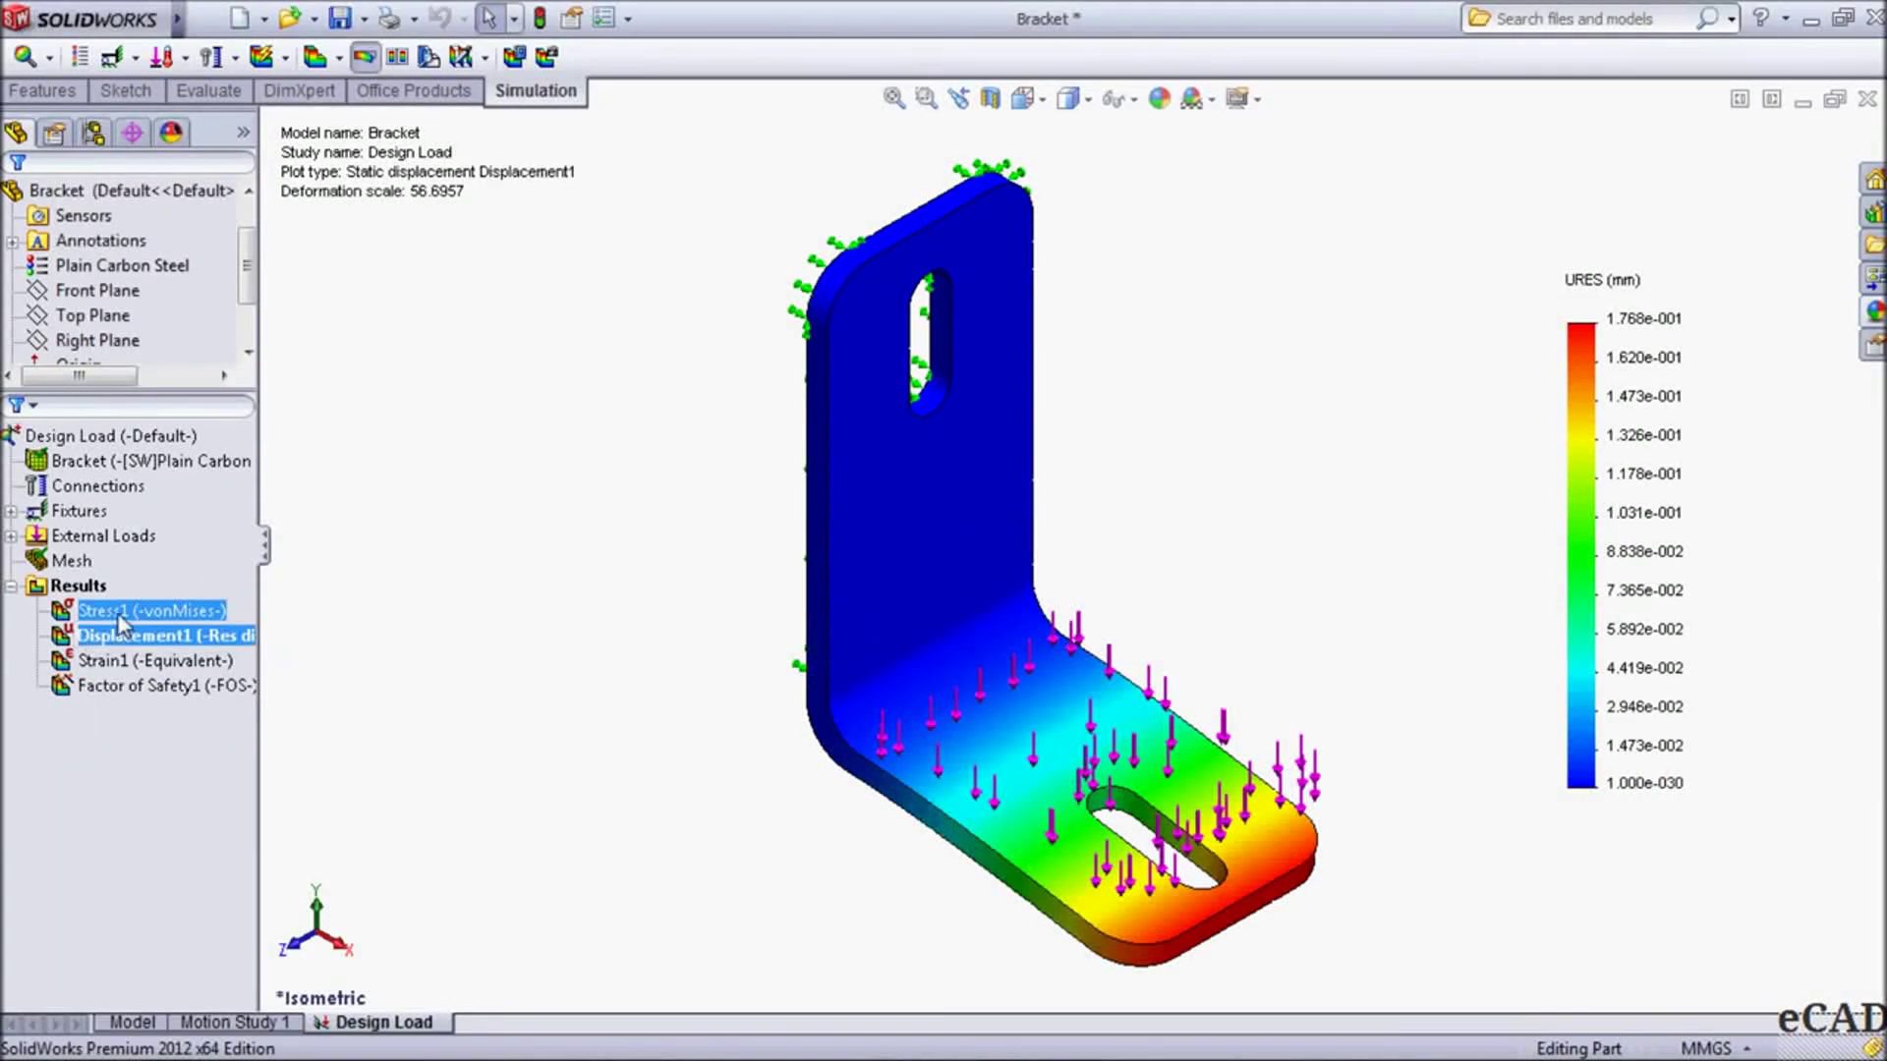